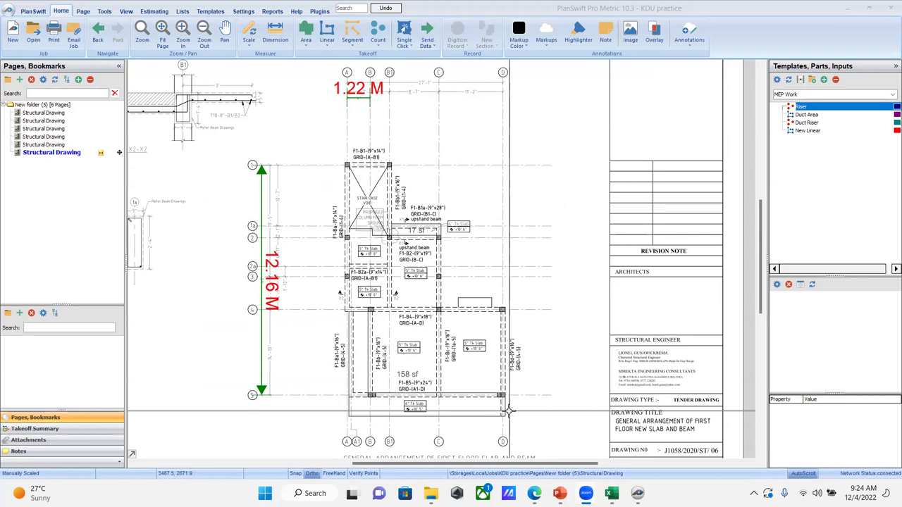
Step: Create a new template tab named "Formwork for beam" in local storage
{"action": "scroll", "coordinate": [487, 413], "scroll_direction": "up", "scroll_amount": 2}
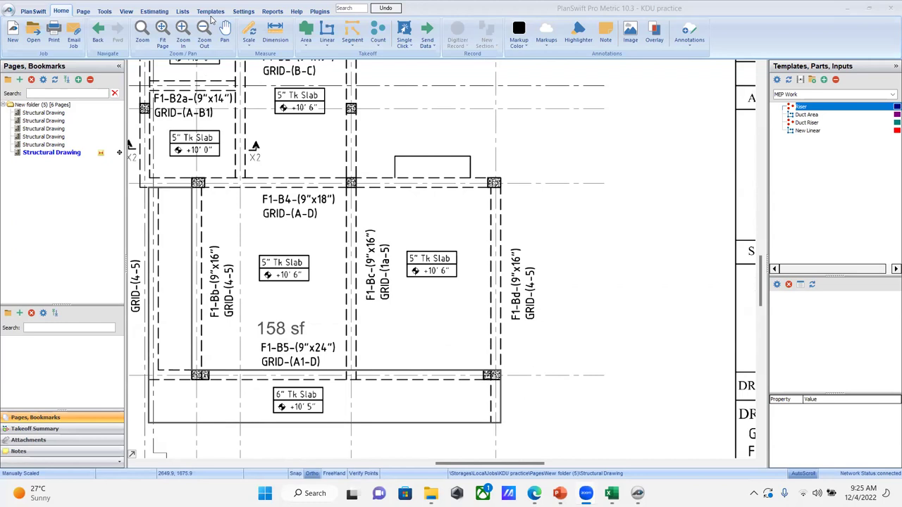
{"action": "left_click", "coordinate": [211, 12]}
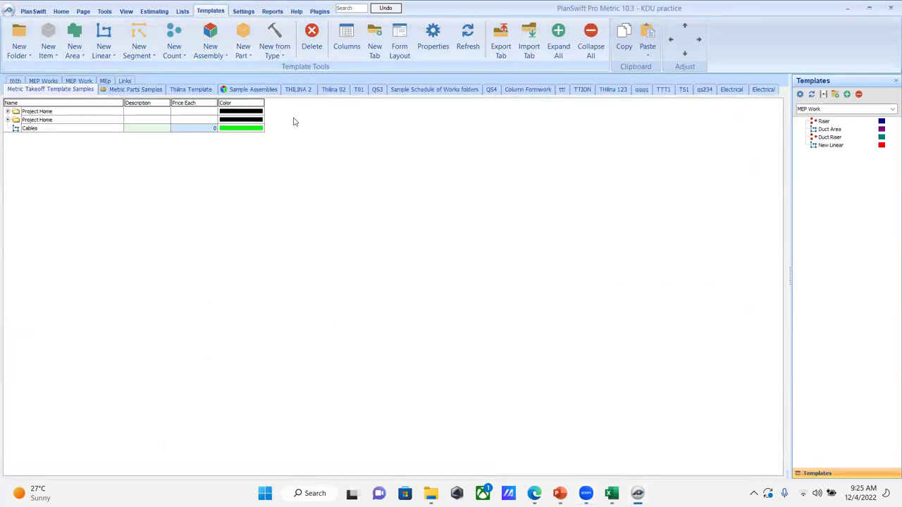
{"action": "left_click", "coordinate": [374, 43]}
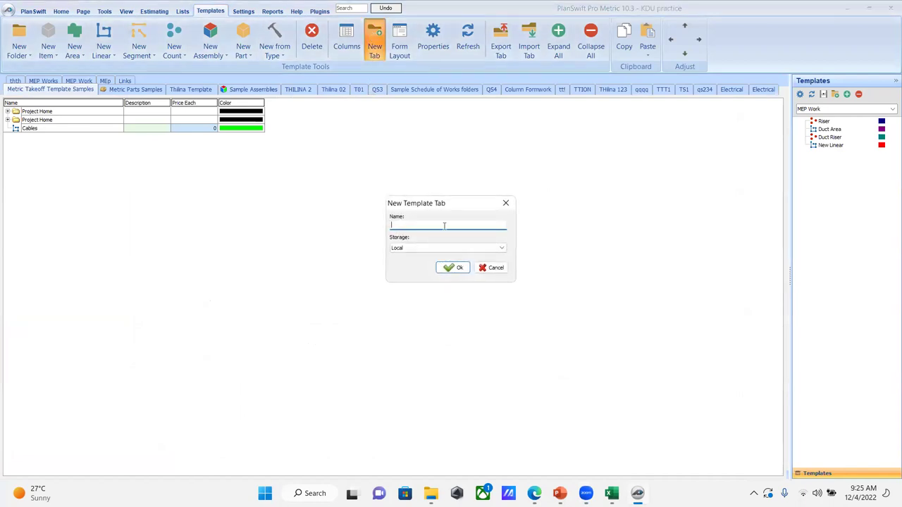
{"action": "type", "text": "Formwork for beam"}
{"action": "left_click", "coordinate": [458, 269]}
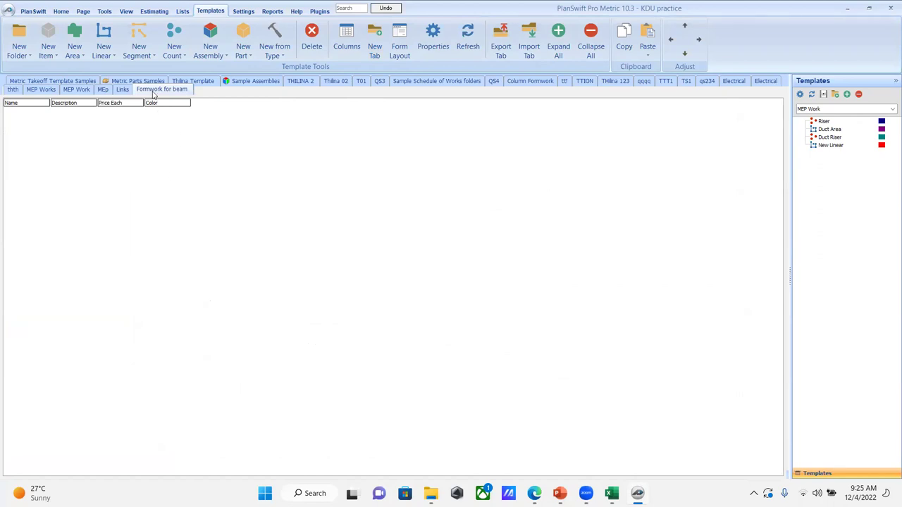
Step: Add a linear template item named "Form Work" and open its advanced properties
{"action": "left_click", "coordinate": [104, 39]}
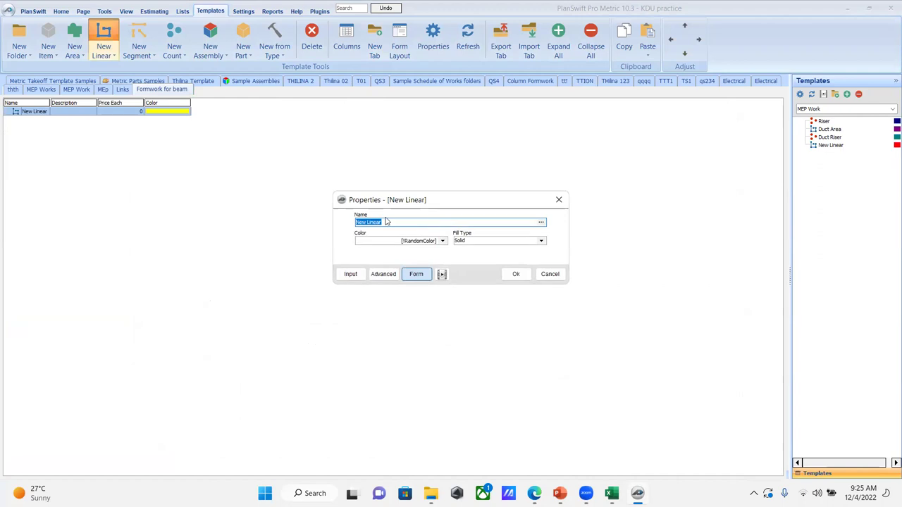
{"action": "type", "text": "Form Work"}
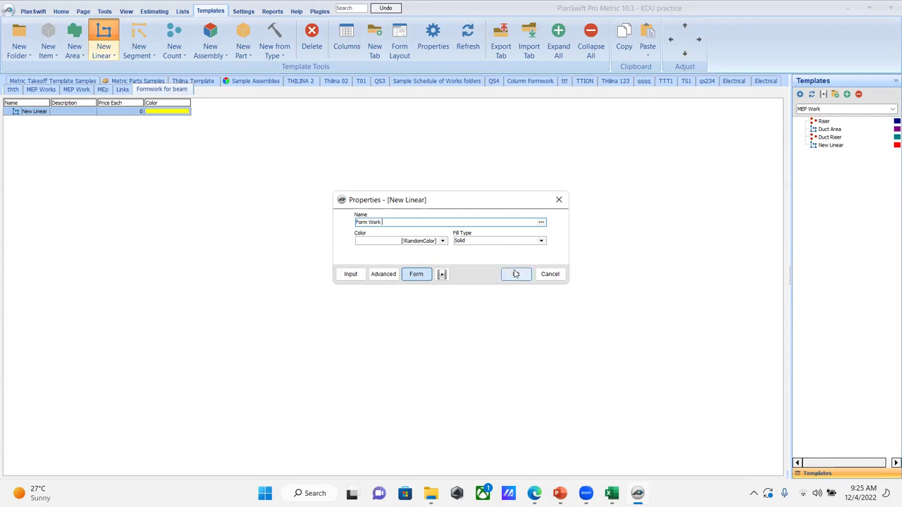
{"action": "left_click", "coordinate": [376, 275]}
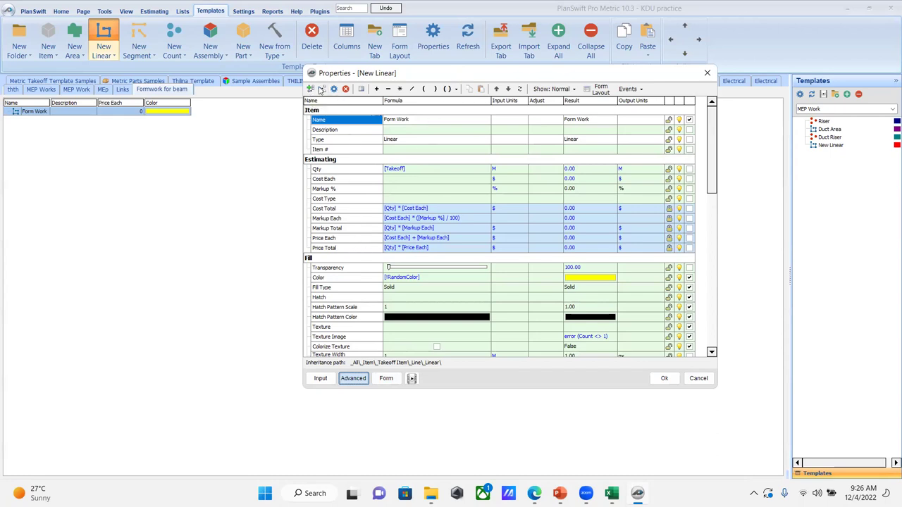
Step: Start a new number property for the Form Work item and assign it to the Estimating group
{"action": "left_click", "coordinate": [310, 89]}
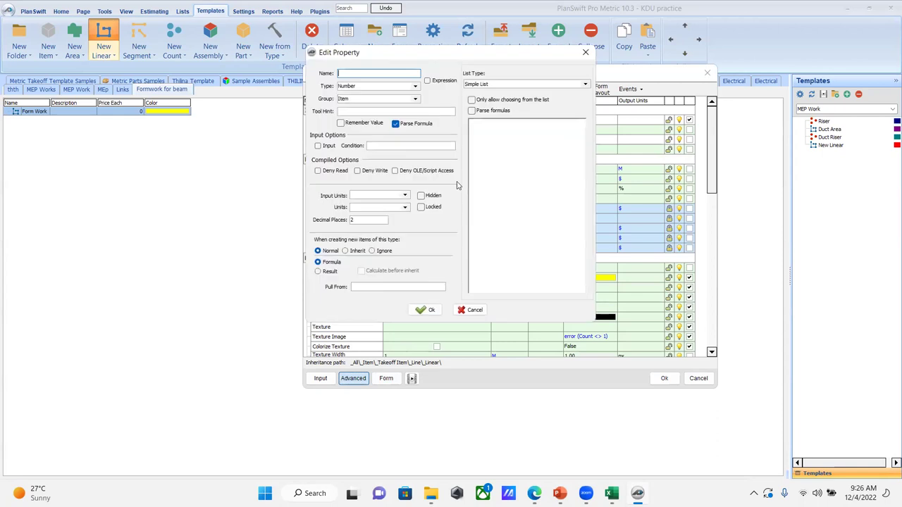
{"action": "left_click", "coordinate": [415, 99]}
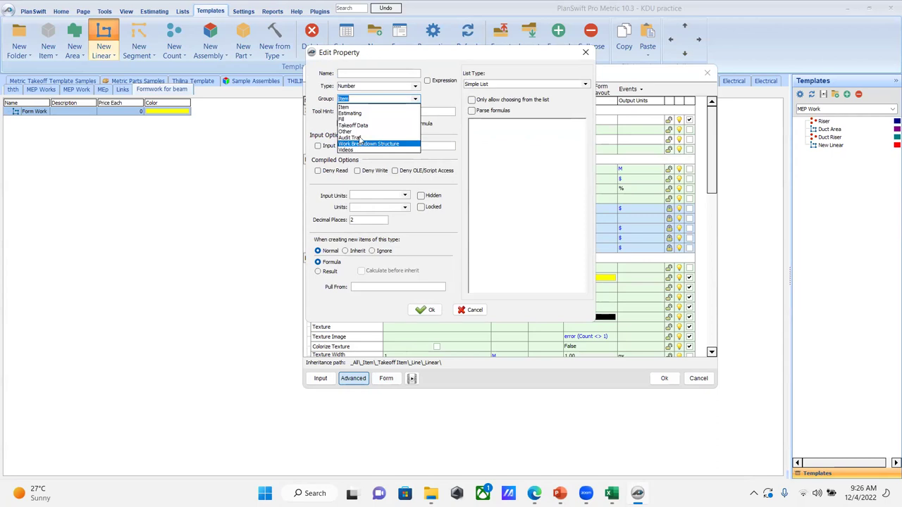
{"action": "left_click", "coordinate": [352, 113]}
{"action": "left_click", "coordinate": [365, 74]}
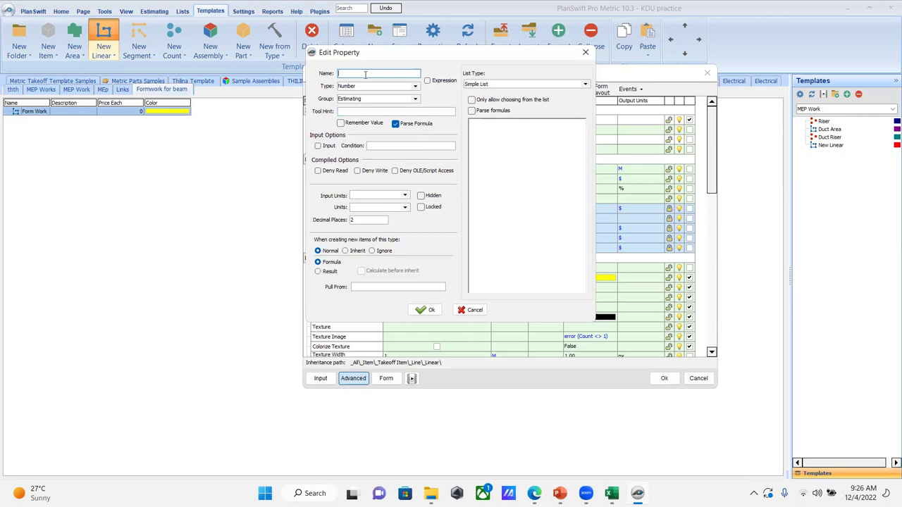
Step: Switch to the QS SOFTWARE presentation in PowerPoint and examine the beam formwork diagram on slide 12
{"action": "mouse_move", "coordinate": [559, 493]}
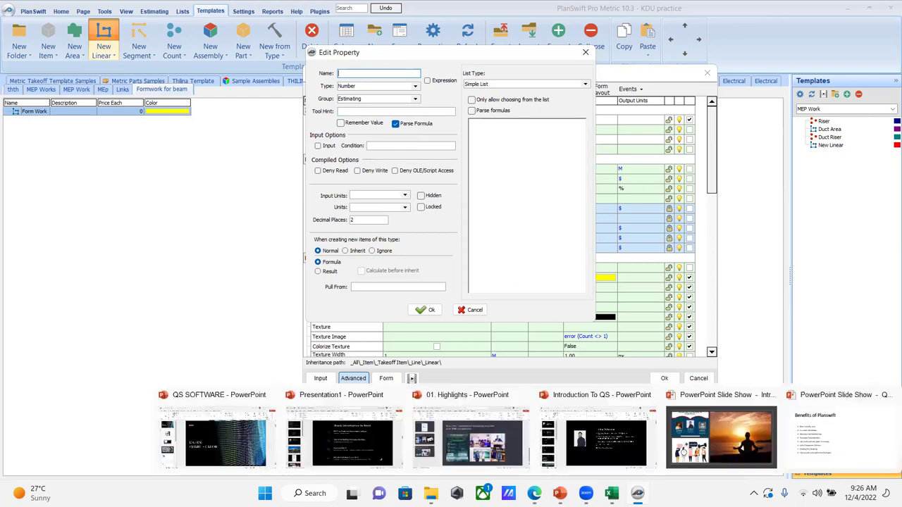
{"action": "left_click", "coordinate": [230, 442]}
{"action": "scroll", "coordinate": [58, 447], "scroll_direction": "down", "scroll_amount": 8}
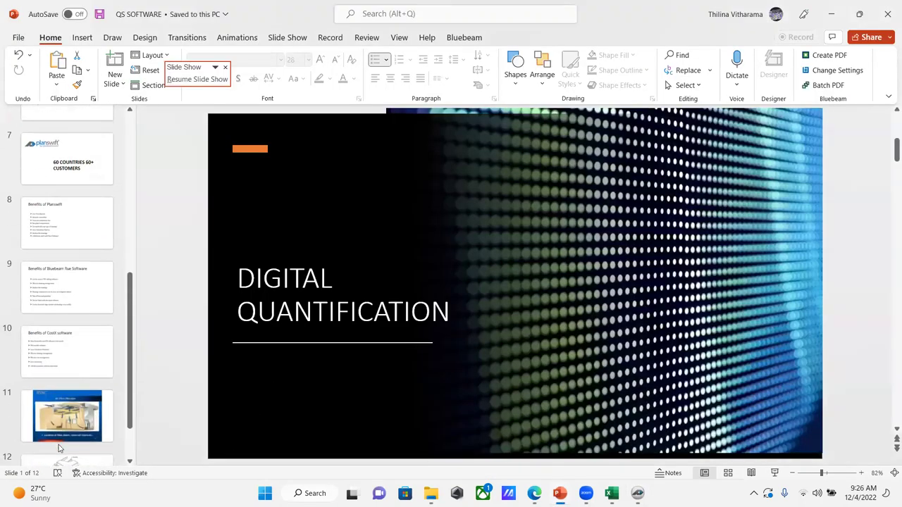
{"action": "left_click", "coordinate": [63, 437]}
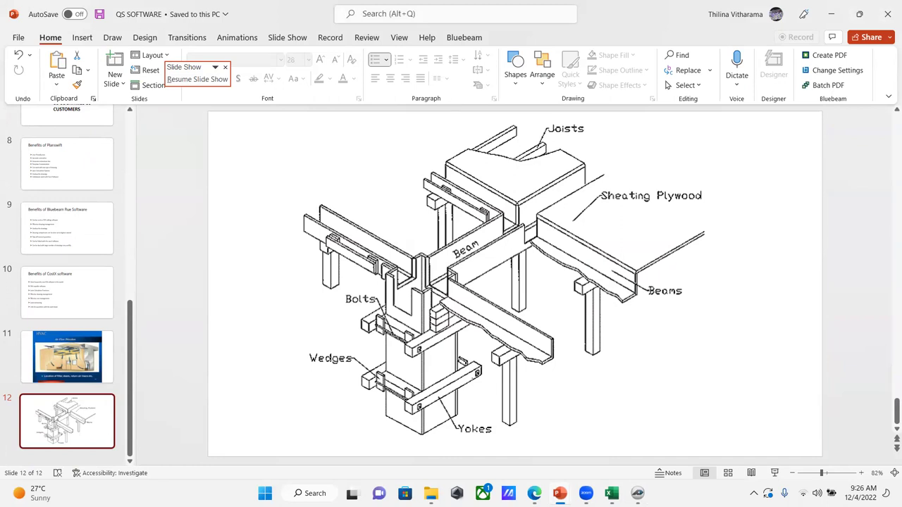
{"action": "key", "text": "alt+Tab"}
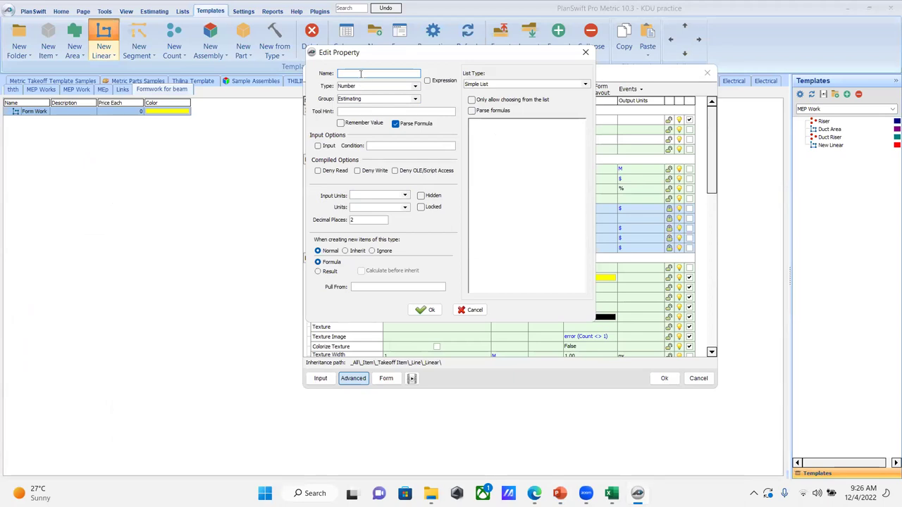
Step: Back in PlanSwift, name the new Estimating property "Width" and add a second property named "Height"
{"action": "type", "text": "Width"}
{"action": "left_click", "coordinate": [425, 312]}
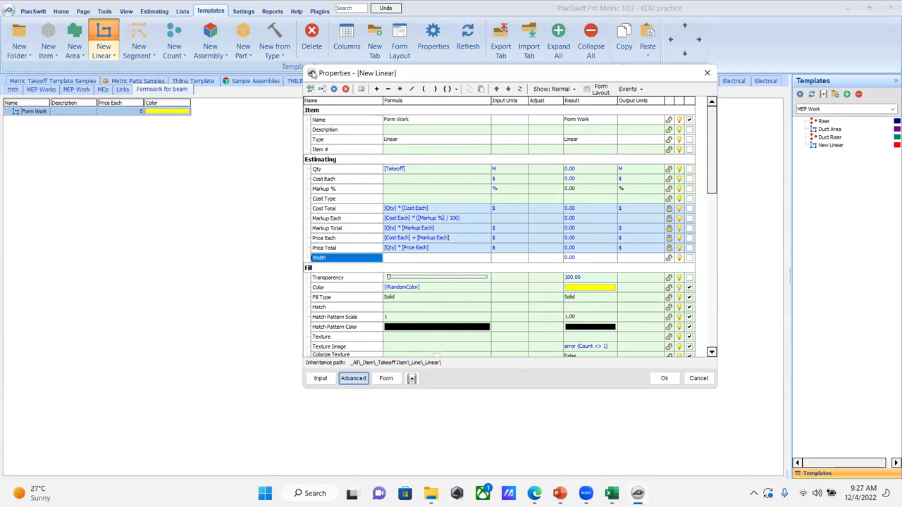
{"action": "left_click", "coordinate": [310, 90]}
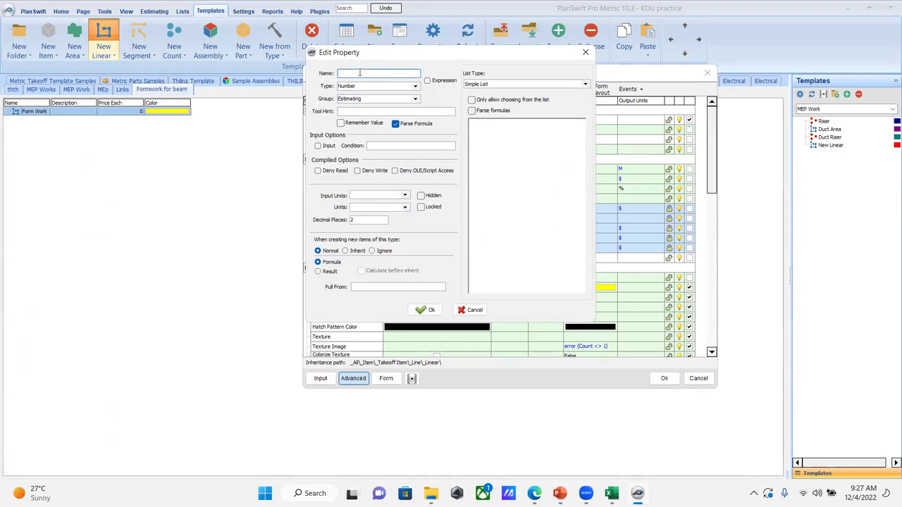
{"action": "type", "text": "Height"}
{"action": "left_click", "coordinate": [425, 310]}
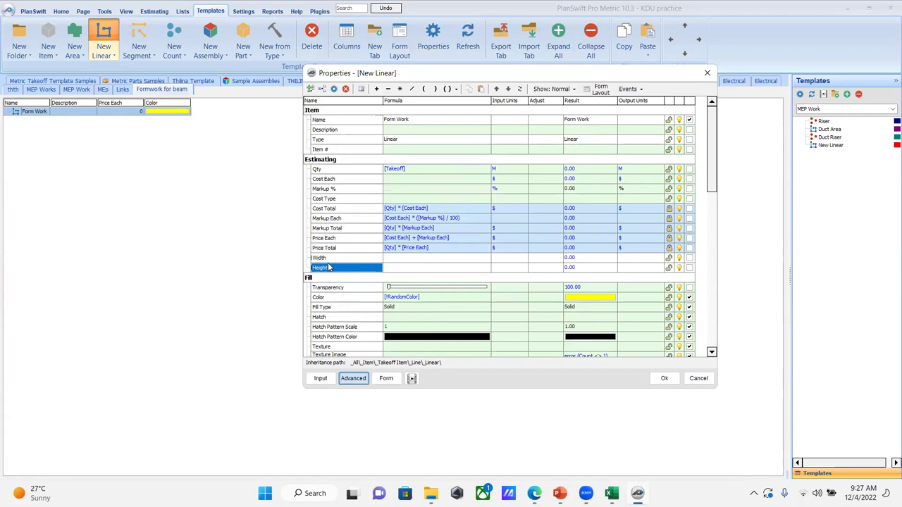
Step: Add a "Slab Height" number property to the Estimating group below Height
{"action": "left_click", "coordinate": [310, 89]}
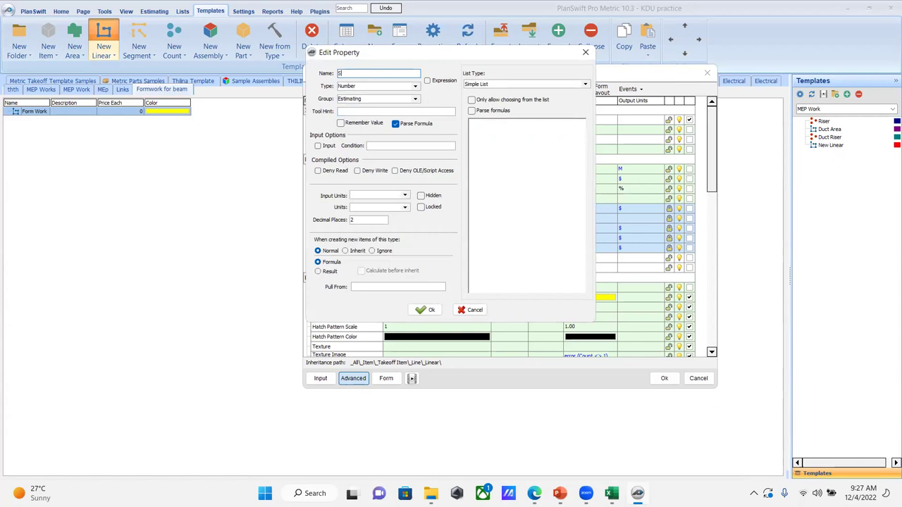
{"action": "type", "text": "Slab Height"}
{"action": "left_click", "coordinate": [425, 310]}
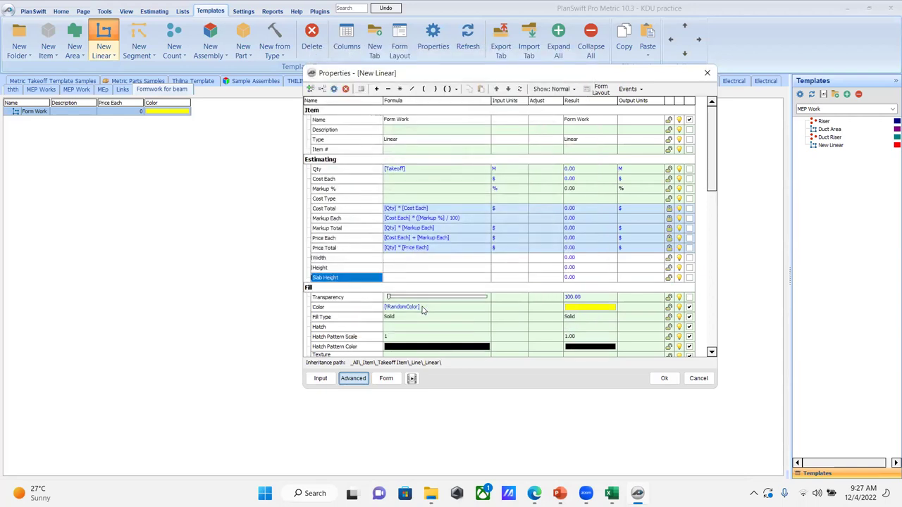
{"action": "left_click", "coordinate": [321, 271]}
{"action": "left_click", "coordinate": [326, 279]}
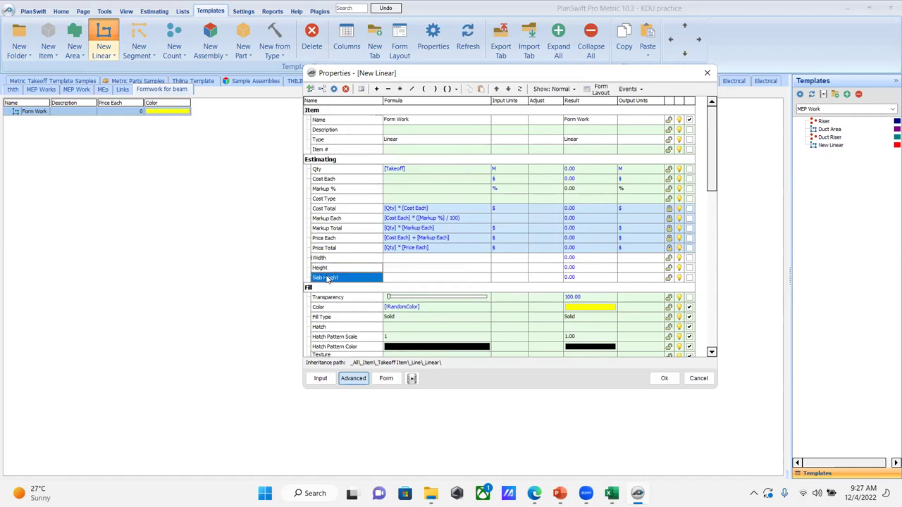
{"action": "left_click", "coordinate": [335, 260]}
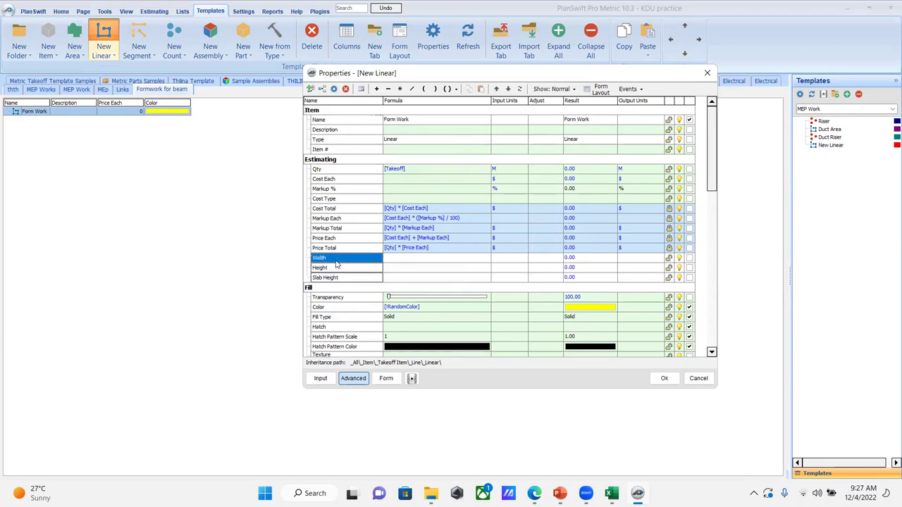
Step: Add a "Form Work Area" property to the Estimating group and move it directly above Width
{"action": "left_click", "coordinate": [311, 89]}
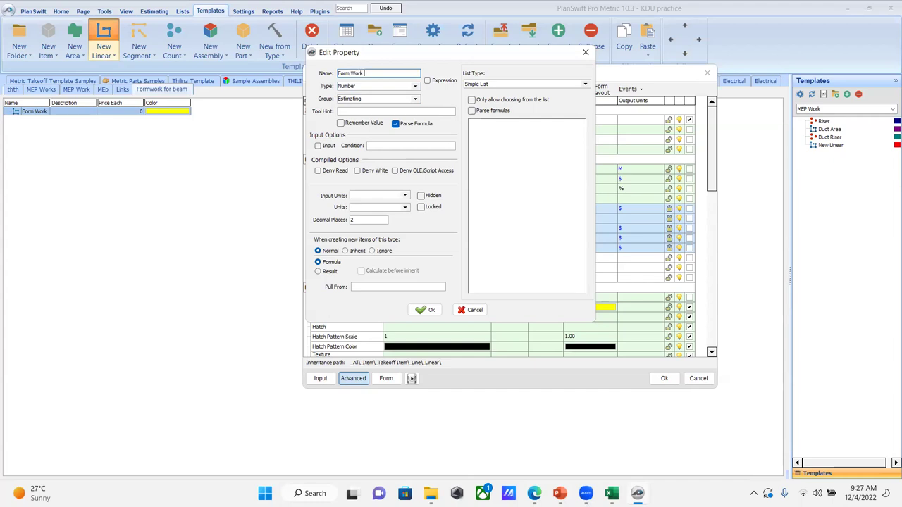
{"action": "left_click", "coordinate": [426, 310]}
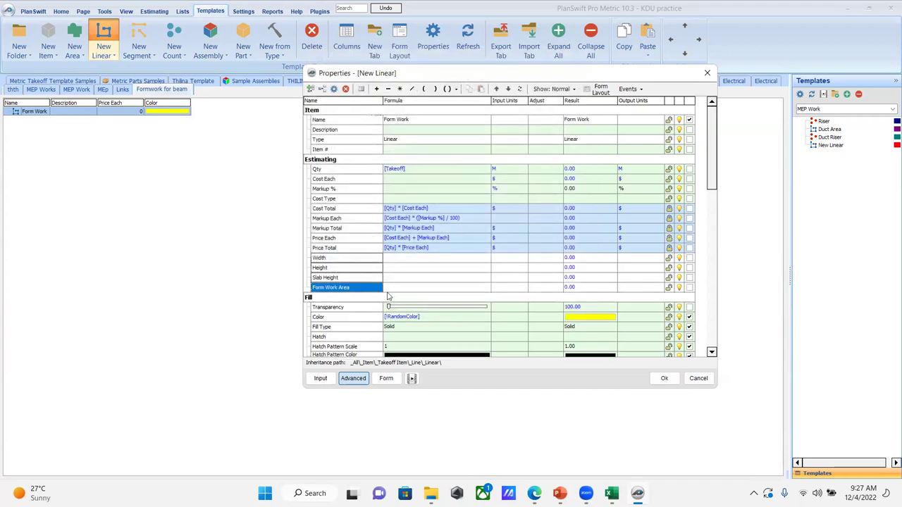
{"action": "left_click", "coordinate": [497, 90]}
{"action": "left_click", "coordinate": [496, 90]}
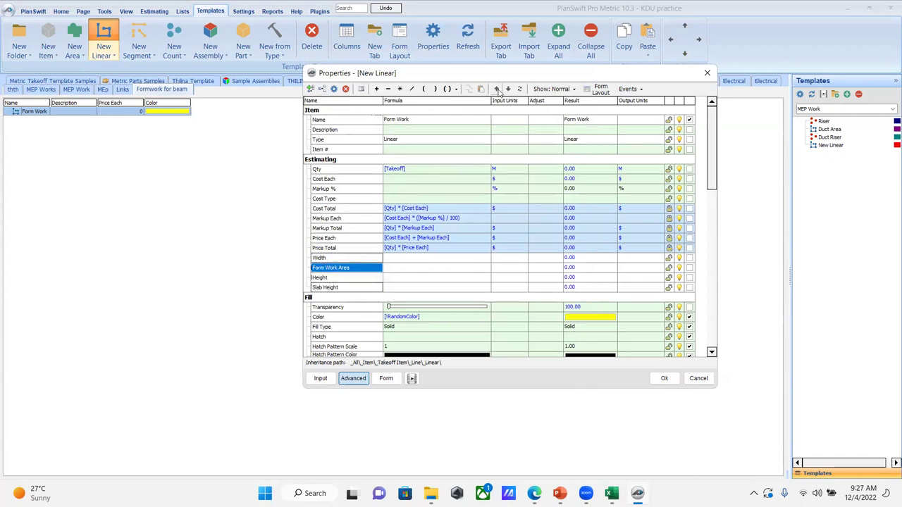
{"action": "left_click", "coordinate": [497, 89]}
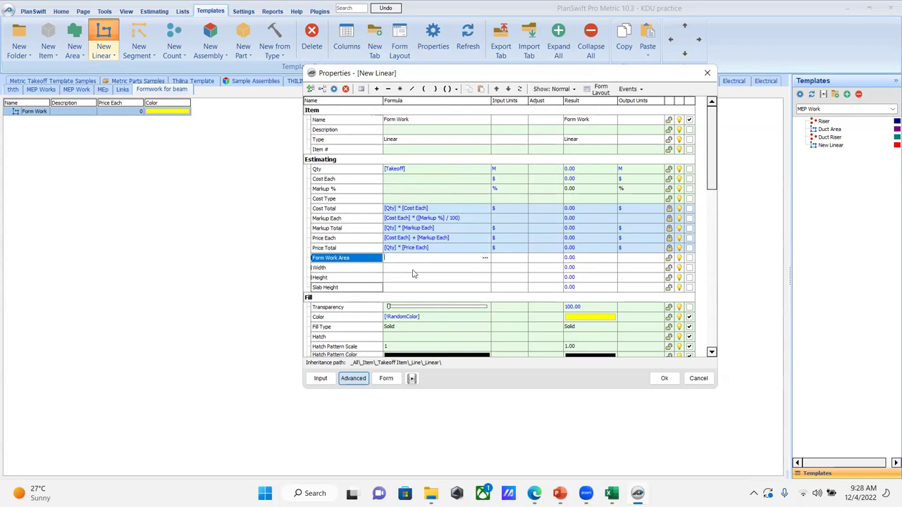
Step: Set the Form Work Area formula to 2*([Height]-[Slab Height])+[Width] using the existing properties
{"action": "type", "text": "2*("}
{"action": "left_click", "coordinate": [339, 279]}
{"action": "left_click_drag", "start_coordinate": [356, 279], "coordinate": [392, 258]}
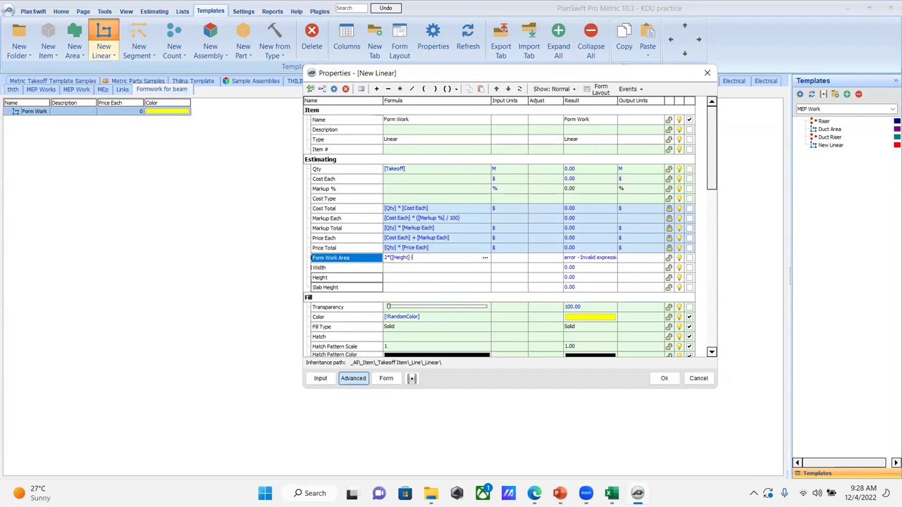
{"action": "left_click", "coordinate": [352, 288]}
{"action": "left_click_drag", "start_coordinate": [353, 288], "coordinate": [429, 265]}
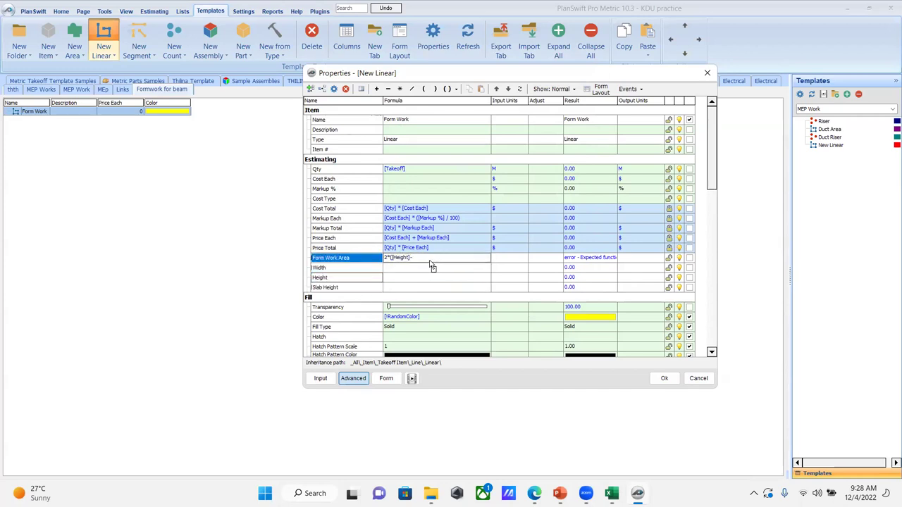
{"action": "type", "text": ") +"}
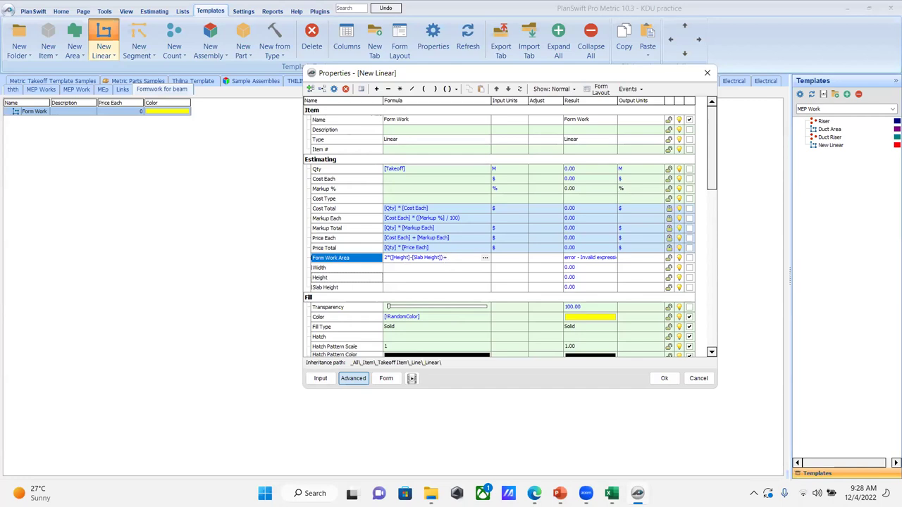
{"action": "left_click", "coordinate": [325, 269]}
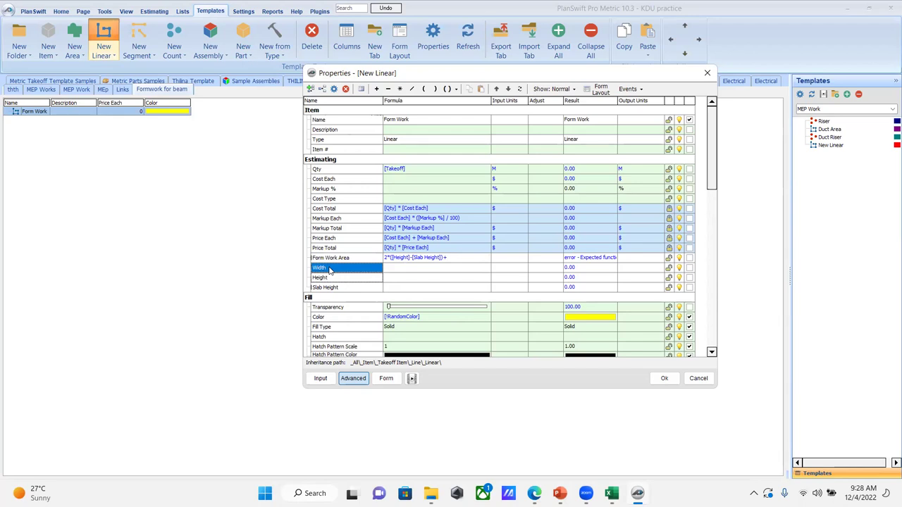
{"action": "left_click_drag", "start_coordinate": [328, 269], "coordinate": [459, 260]}
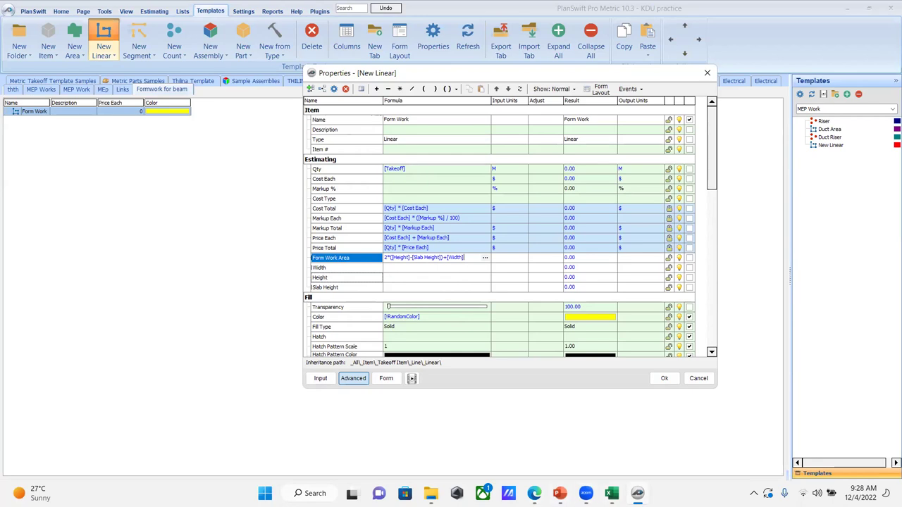
Step: Review the beam formwork diagram in the PowerPoint presentation against the area formula, and return to the item properties
{"action": "mouse_move", "coordinate": [560, 493]}
{"action": "left_click", "coordinate": [239, 440]}
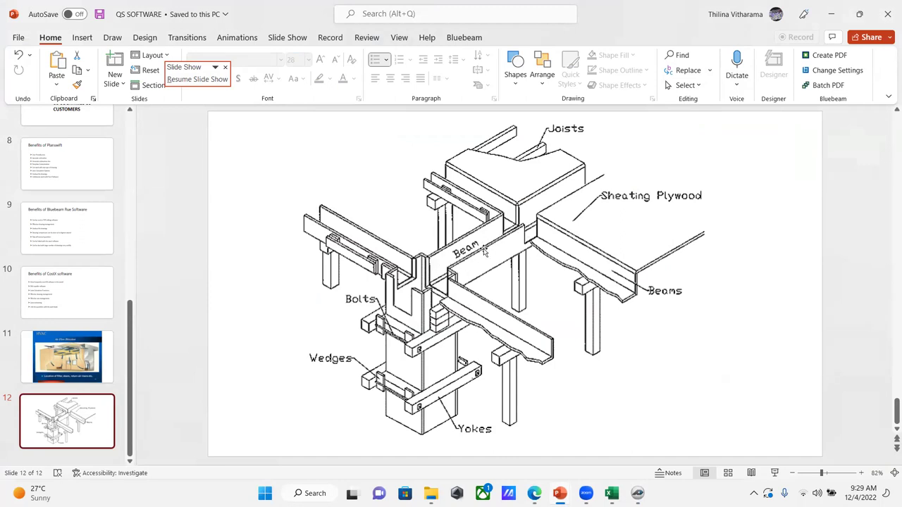
{"action": "left_click", "coordinate": [831, 14]}
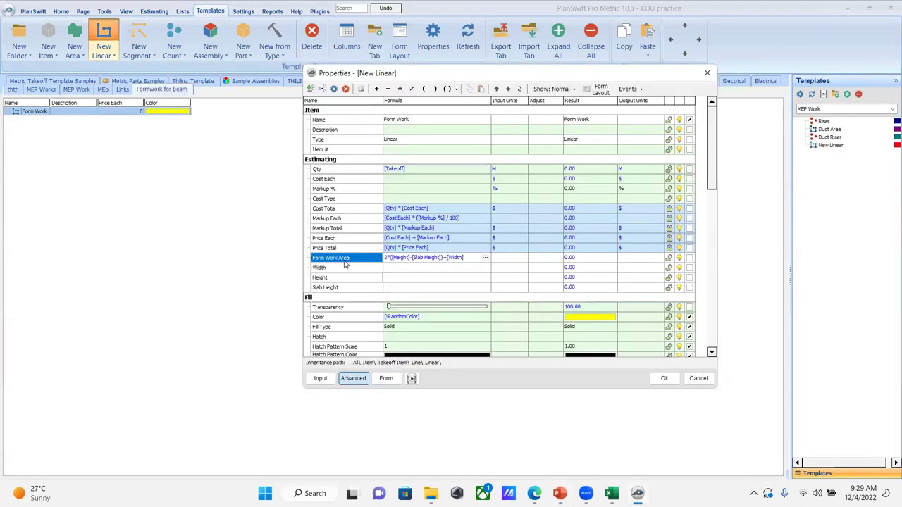
Step: Rename the Form Work Area property to Form Work section and set the Qty formula to [Takeoff]*[Form Work section]
{"action": "left_click", "coordinate": [411, 170]}
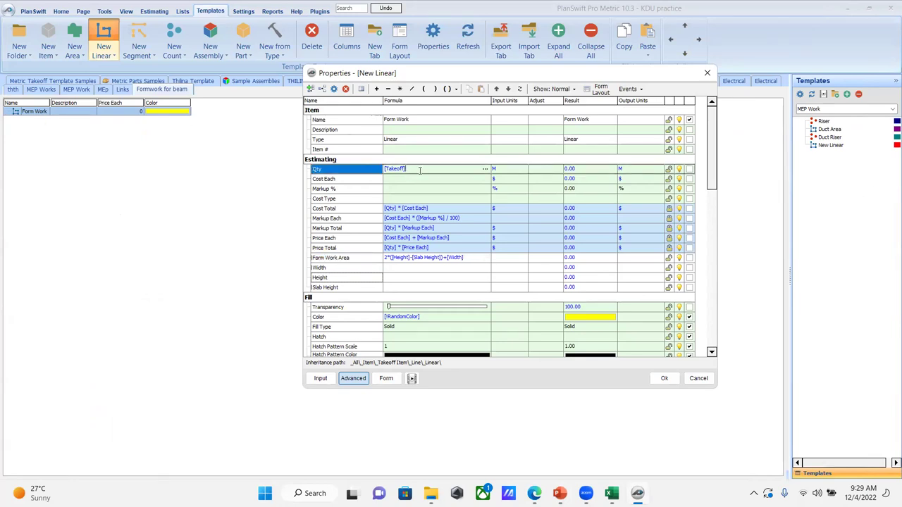
{"action": "left_click", "coordinate": [347, 258]}
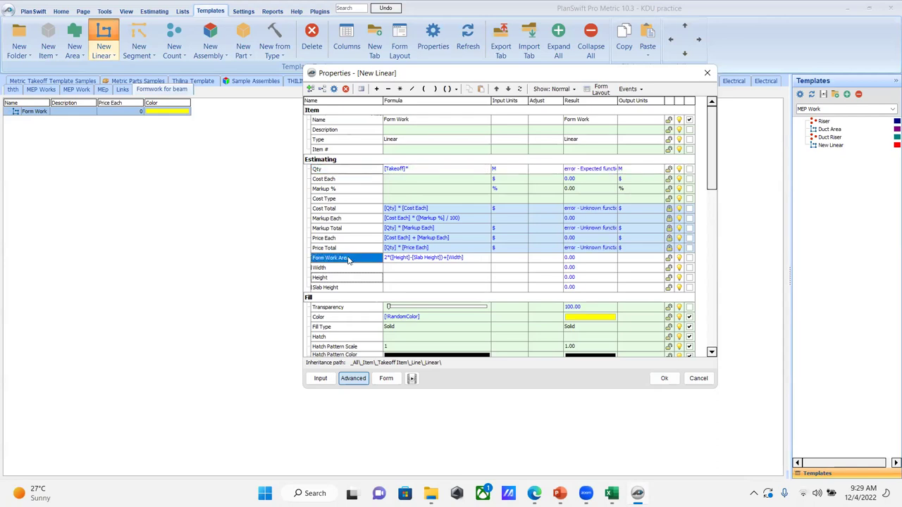
{"action": "double_click", "coordinate": [348, 258]}
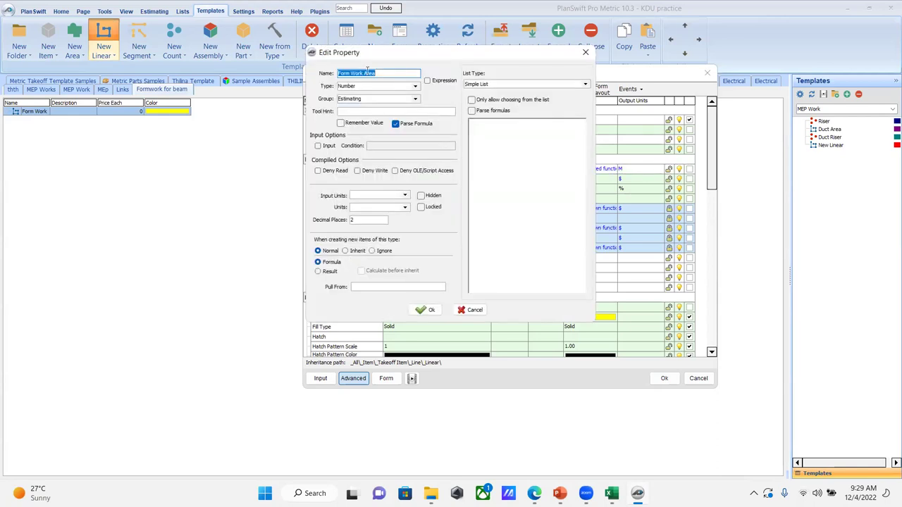
{"action": "left_click", "coordinate": [419, 74]}
{"action": "left_click", "coordinate": [425, 310]}
{"action": "left_click_drag", "start_coordinate": [354, 259], "coordinate": [423, 169]}
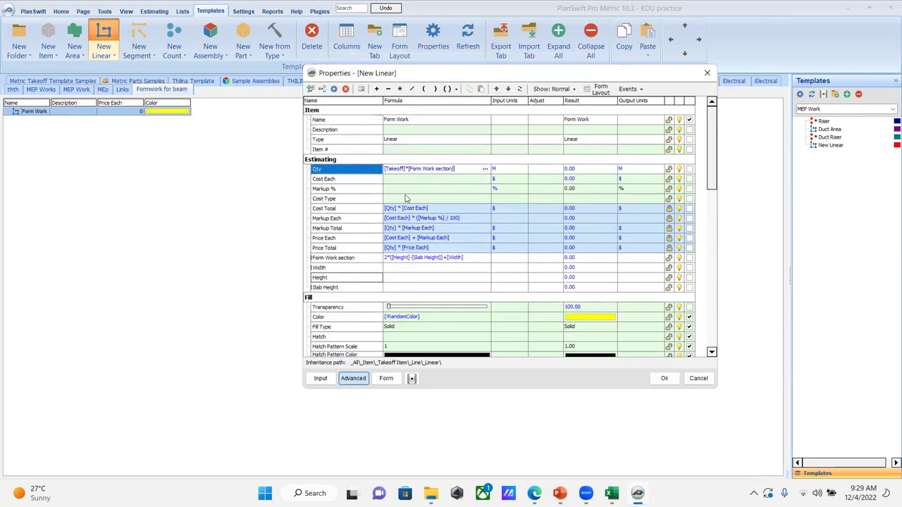
Step: Set the input units of the Qty property to SQ M
{"action": "left_click", "coordinate": [522, 172]}
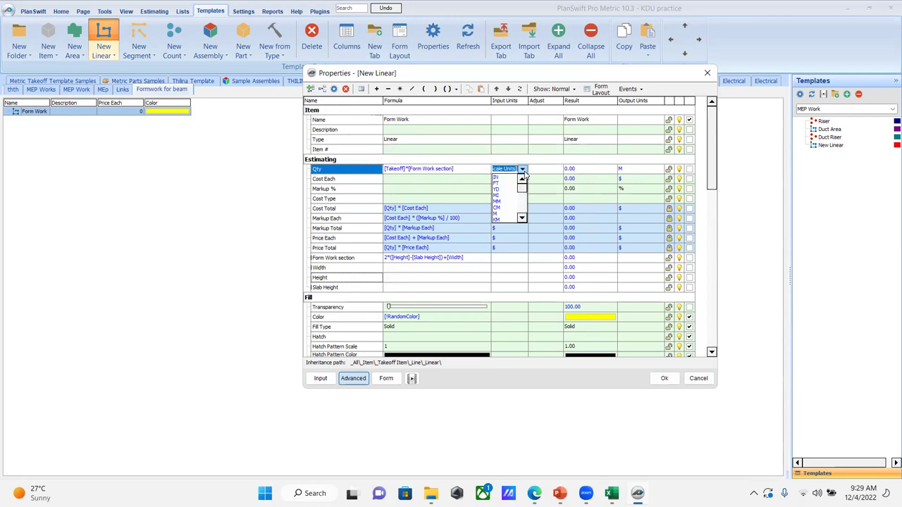
{"action": "scroll", "coordinate": [507, 209], "scroll_direction": "down", "scroll_amount": 2}
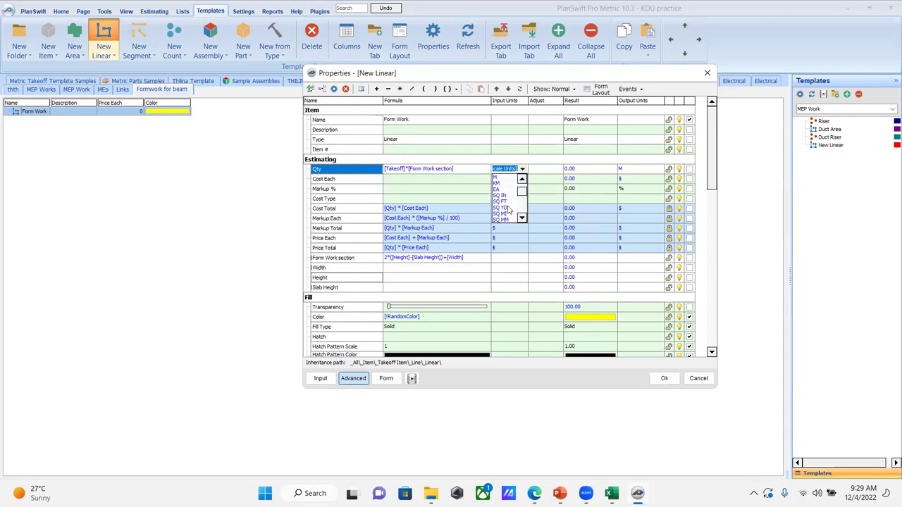
{"action": "scroll", "coordinate": [507, 211], "scroll_direction": "down", "scroll_amount": 2}
{"action": "left_click", "coordinate": [504, 216]}
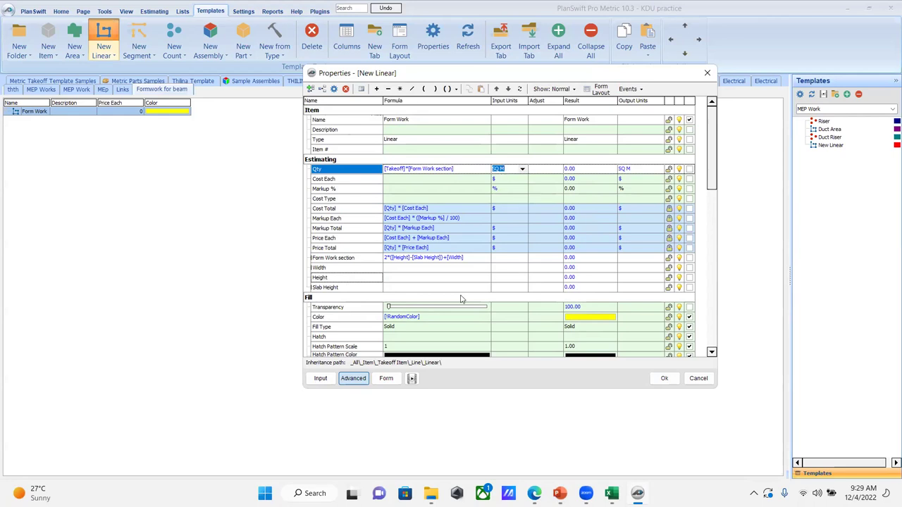
Step: Set the input units of Form Work section, Width, Height and Slab Height to M
{"action": "left_click", "coordinate": [515, 259]}
{"action": "left_click", "coordinate": [522, 260]}
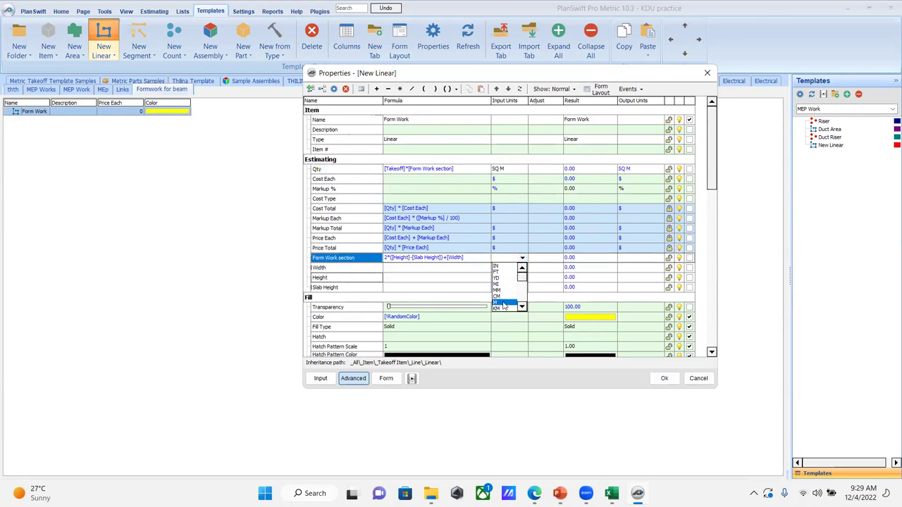
{"action": "left_click", "coordinate": [501, 301]}
{"action": "left_click", "coordinate": [522, 268]}
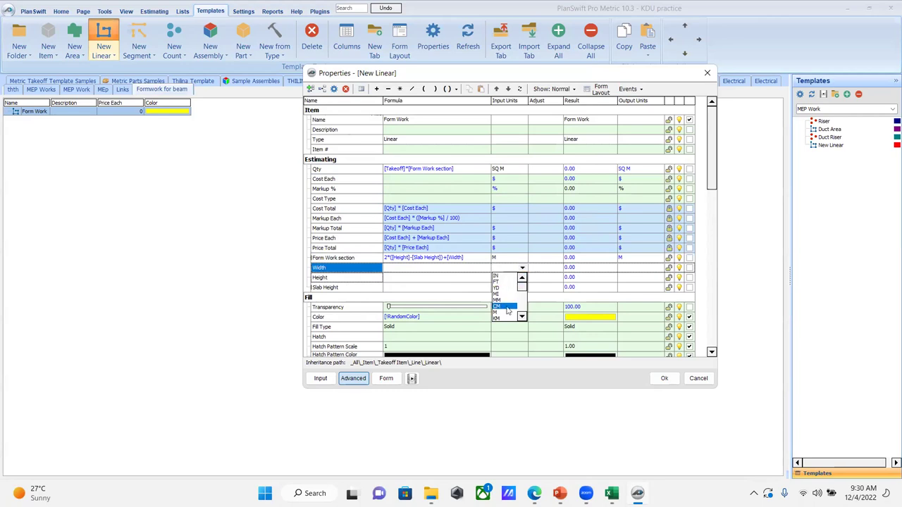
{"action": "left_click", "coordinate": [522, 281]}
{"action": "left_click", "coordinate": [521, 279]}
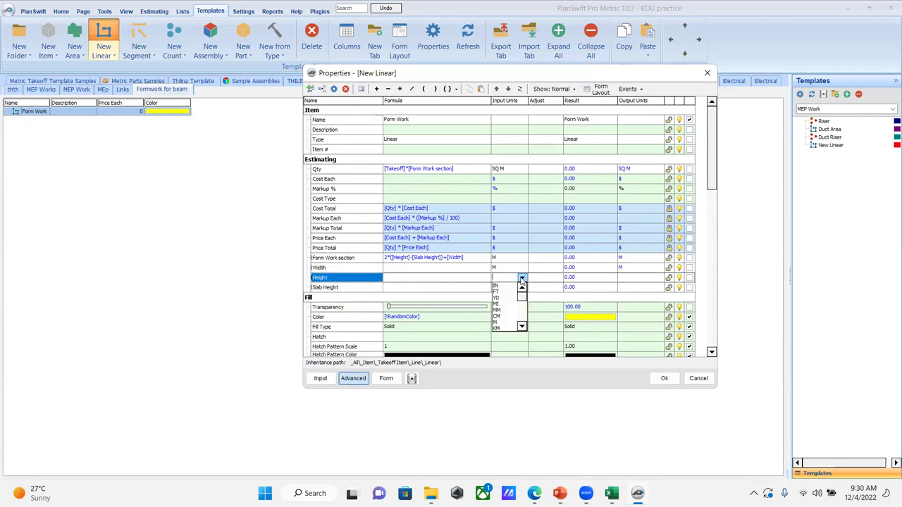
{"action": "left_click", "coordinate": [502, 323]}
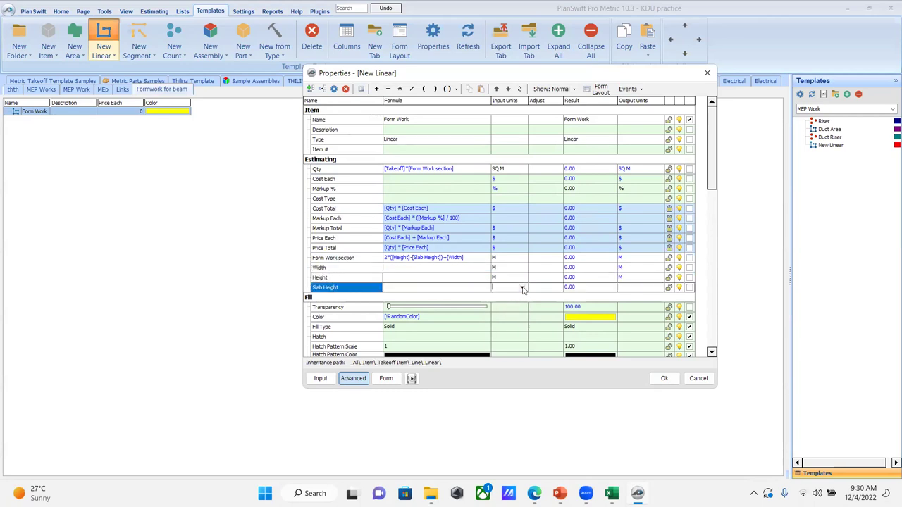
{"action": "left_click", "coordinate": [522, 288]}
{"action": "left_click", "coordinate": [506, 332]}
Step: Include the Form Work section, Width, Height and Slab Height properties in the item's input form
{"action": "left_click", "coordinate": [689, 258]}
{"action": "left_click", "coordinate": [690, 268]}
{"action": "left_click", "coordinate": [689, 278]}
{"action": "left_click", "coordinate": [689, 288]}
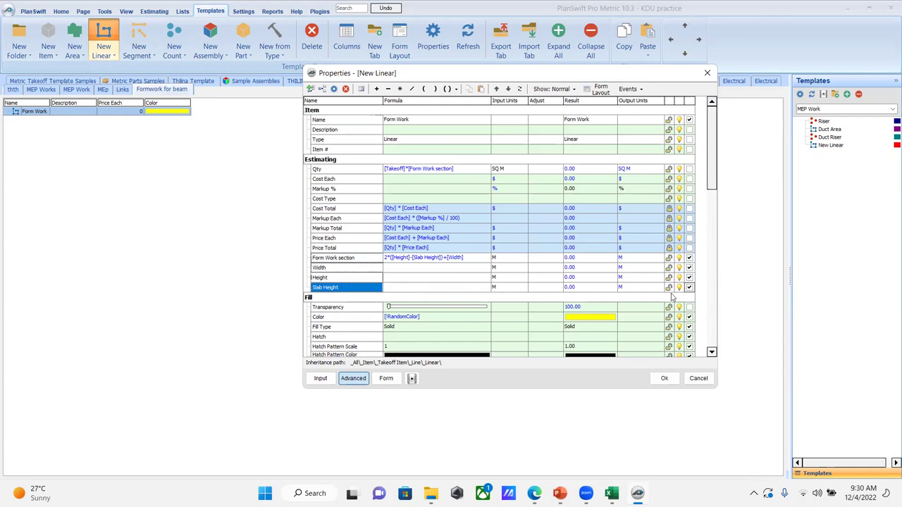
Step: Show units for Form Work section, Width, Height and Slab Height in the form layout, and save the template item
{"action": "left_click", "coordinate": [601, 90]}
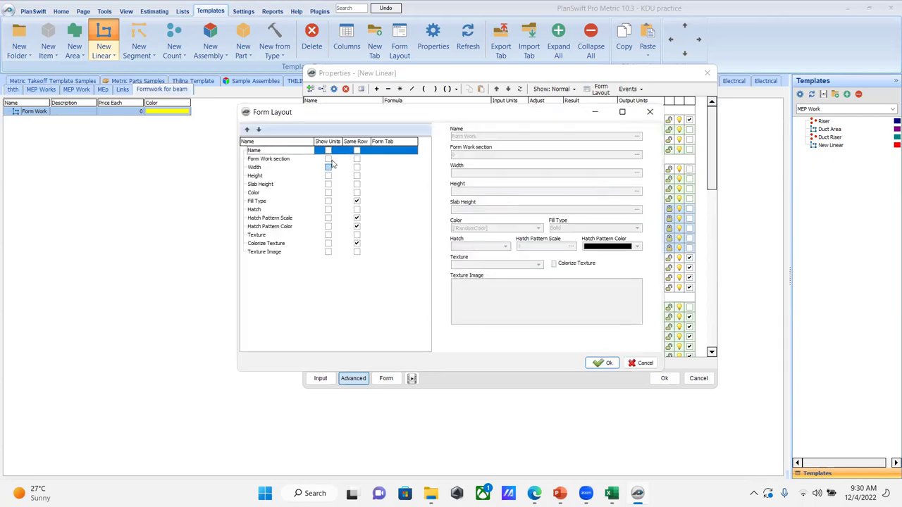
{"action": "left_click", "coordinate": [328, 159]}
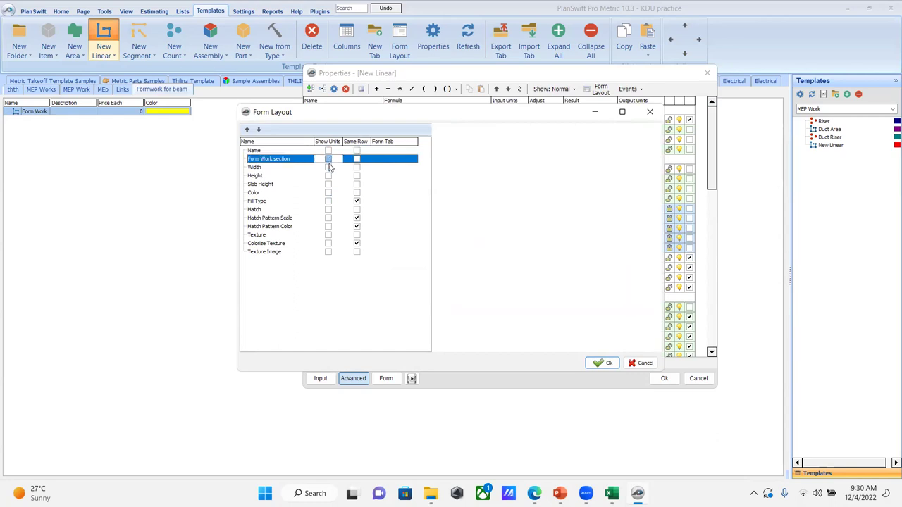
{"action": "left_click", "coordinate": [328, 168]}
{"action": "left_click", "coordinate": [329, 176]}
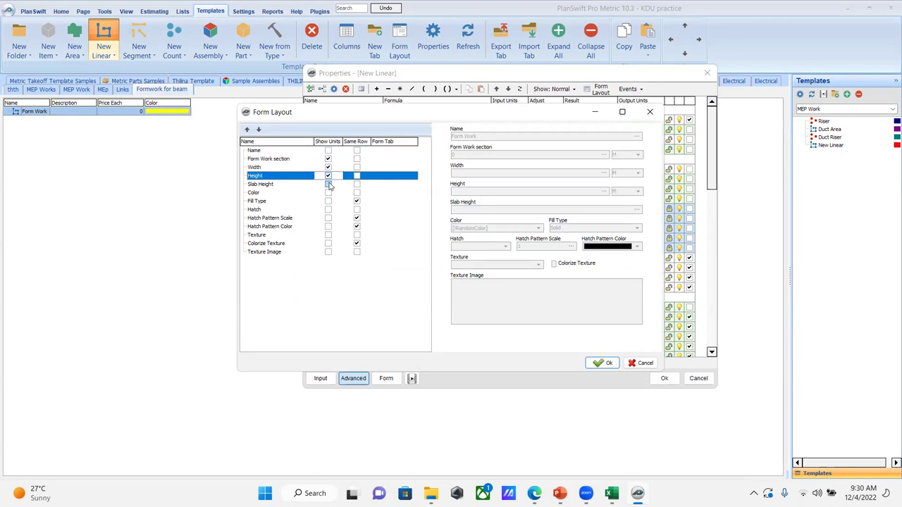
{"action": "left_click", "coordinate": [329, 185]}
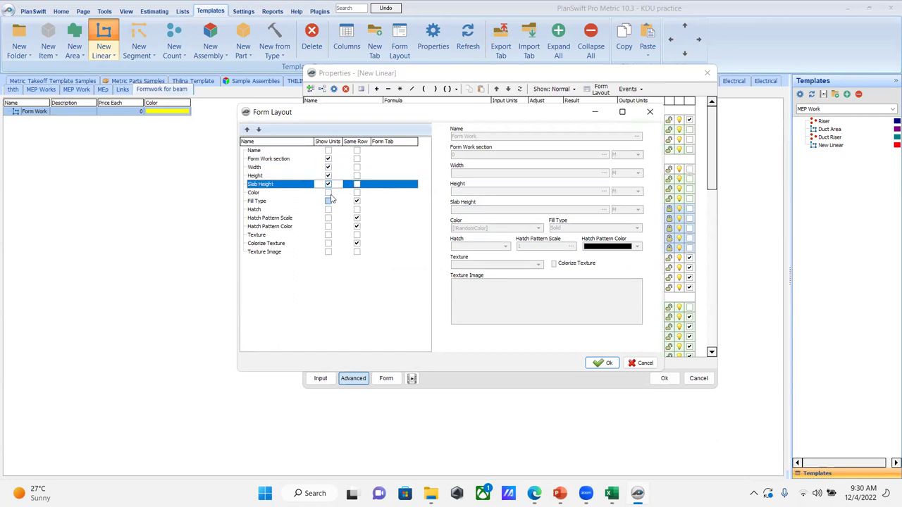
{"action": "left_click", "coordinate": [605, 363]}
{"action": "left_click", "coordinate": [664, 378]}
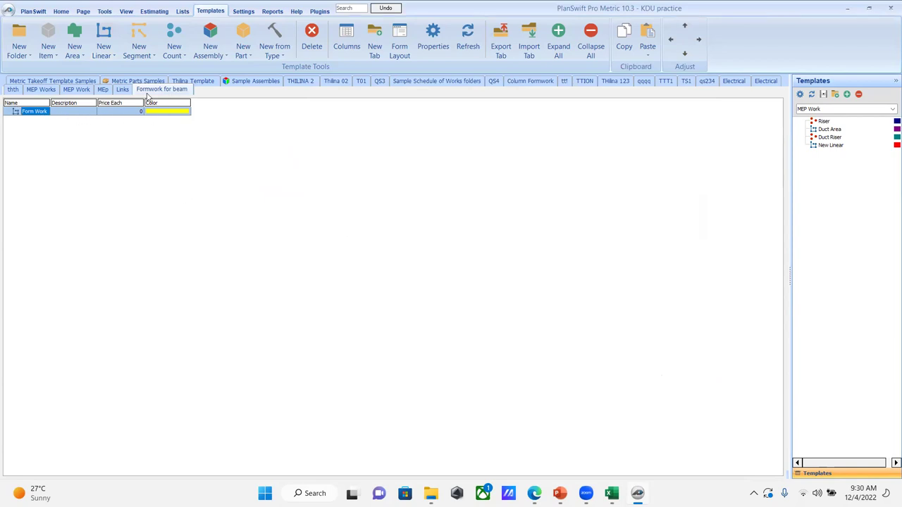
Step: Return to the structural drawing, load the Formwork for beam template set and start a takeoff with the Form Work item
{"action": "left_click", "coordinate": [62, 12]}
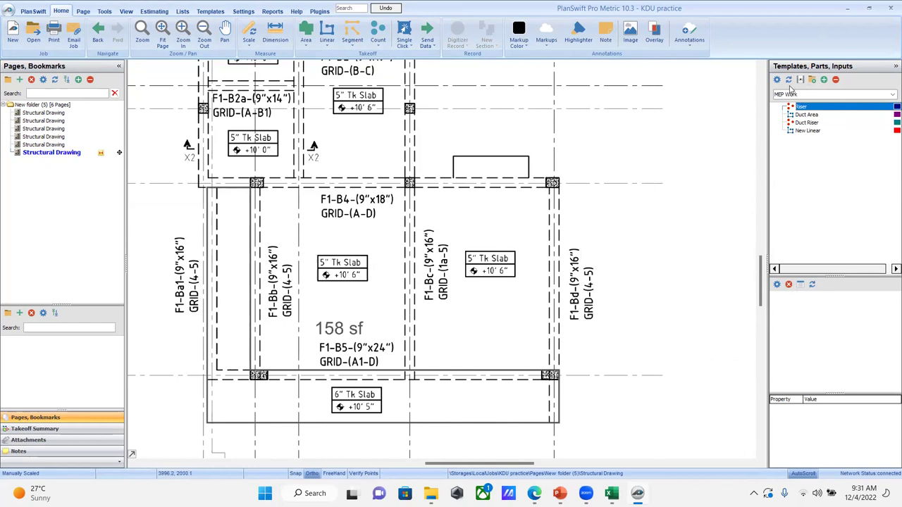
{"action": "left_click", "coordinate": [890, 94]}
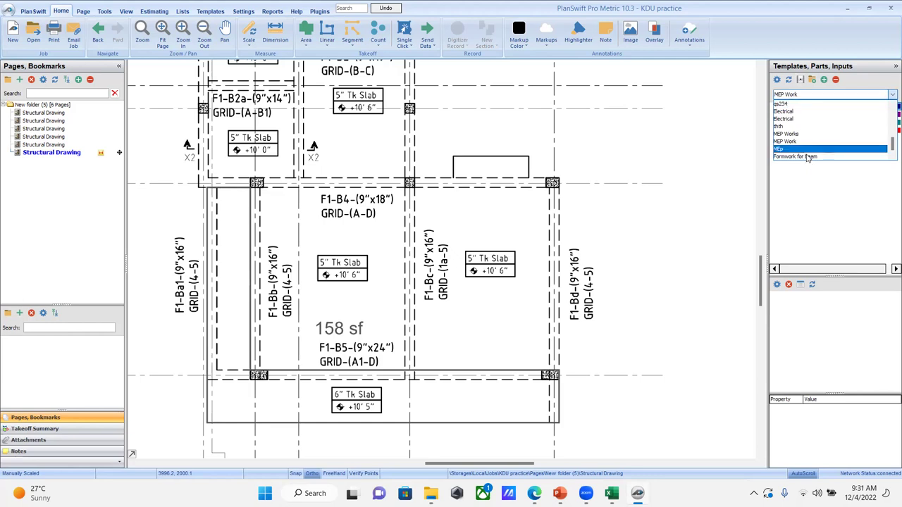
{"action": "left_click", "coordinate": [808, 159]}
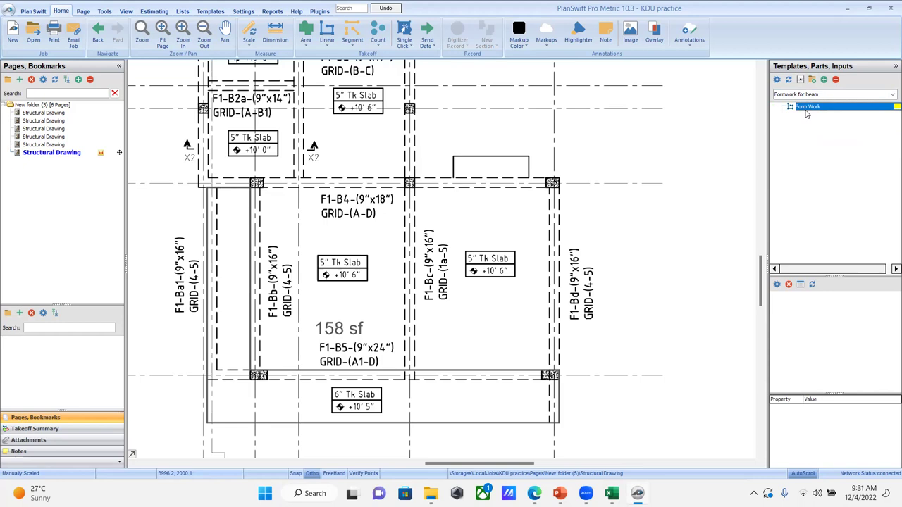
{"action": "left_click", "coordinate": [773, 107]}
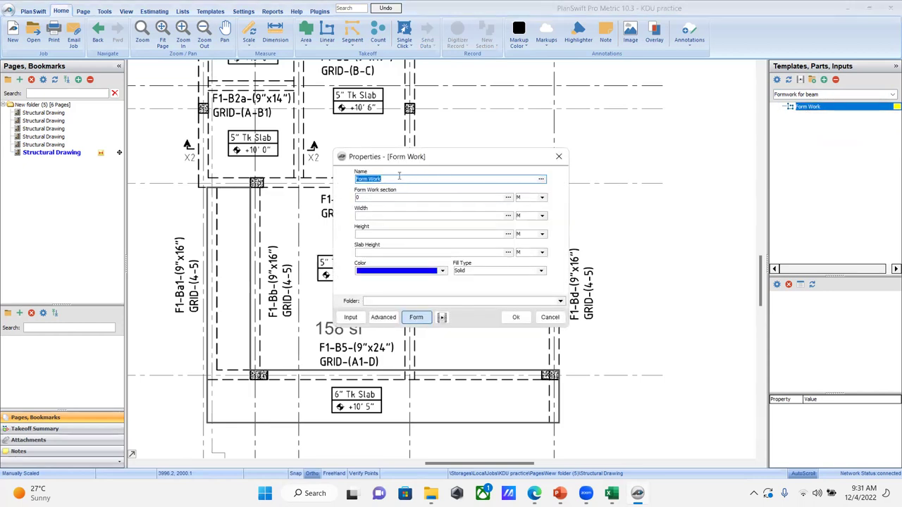
Step: Name the takeoff item 400x225 after the beam size
{"action": "type", "text": "4"}
{"action": "left_click", "coordinate": [320, 63]}
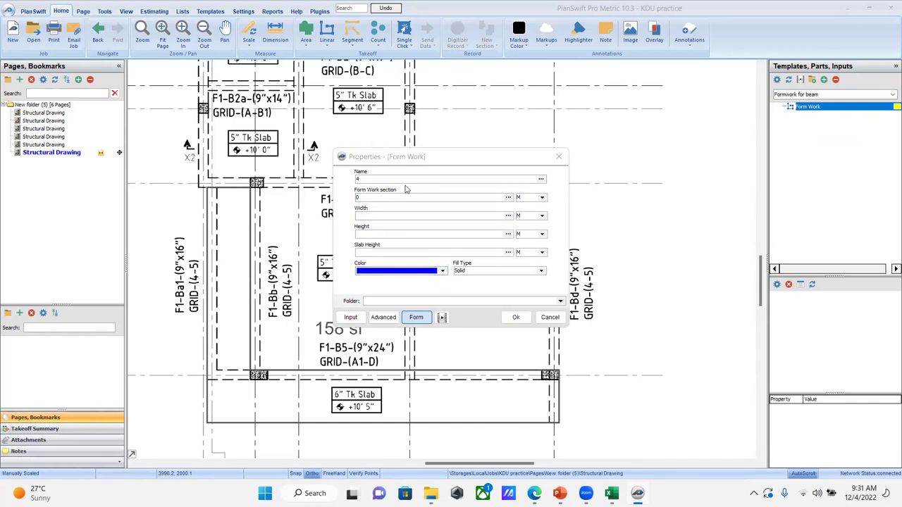
{"action": "left_click", "coordinate": [379, 178]}
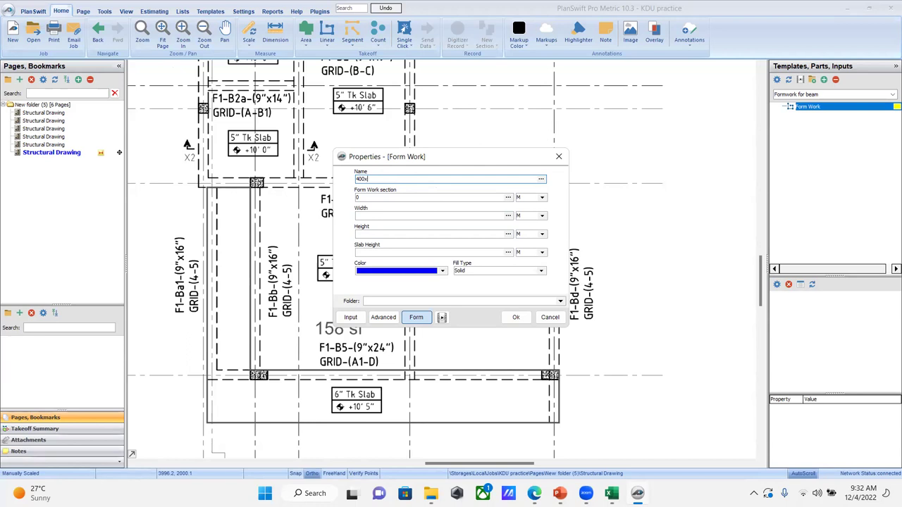
{"action": "type", "text": "225"}
Step: Set the takeoff item's width to 0.225 m, height to 0.4 m and slab height to 0.125 m, and begin recording
{"action": "left_click", "coordinate": [385, 215]}
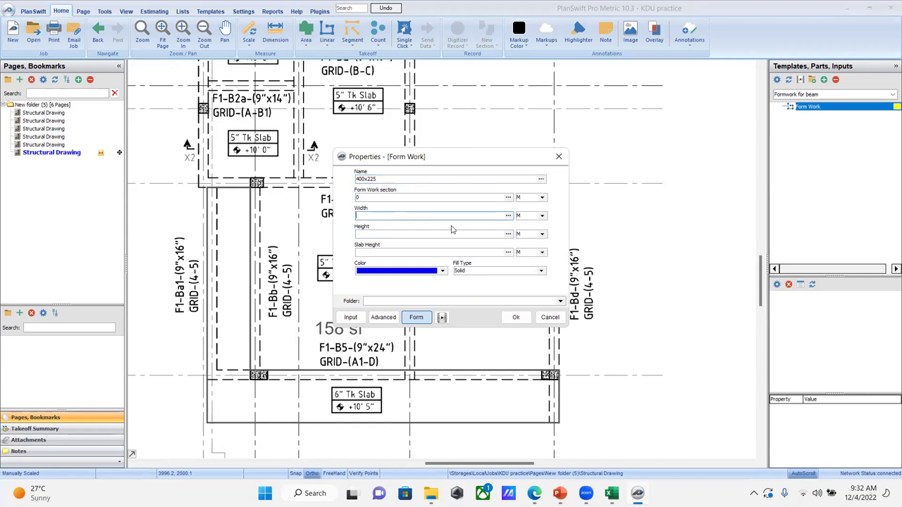
{"action": "type", "text": "0.225"}
{"action": "left_click", "coordinate": [388, 233]}
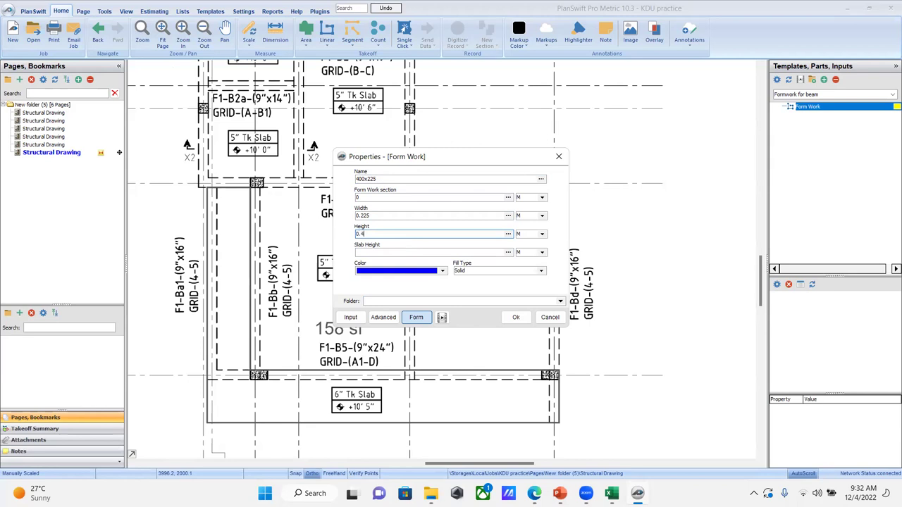
{"action": "left_click", "coordinate": [405, 253]}
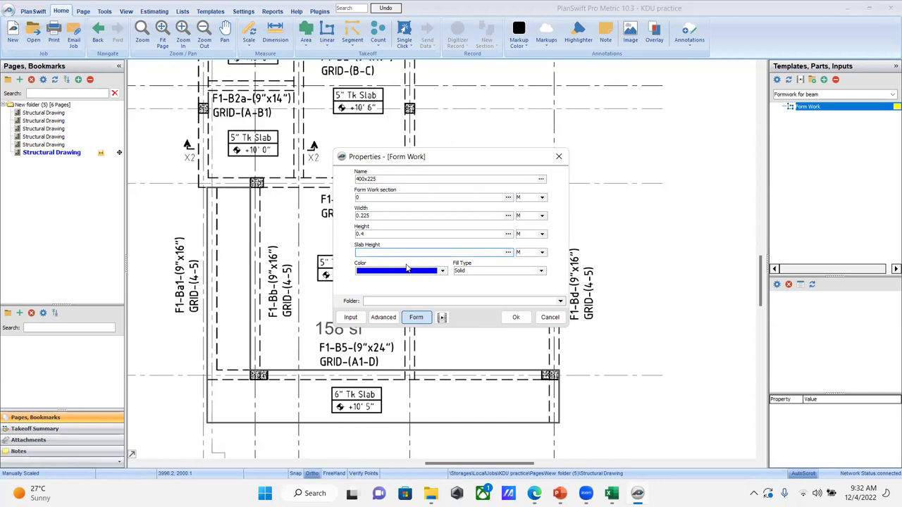
{"action": "type", "text": "0.125"}
{"action": "left_click", "coordinate": [516, 317]}
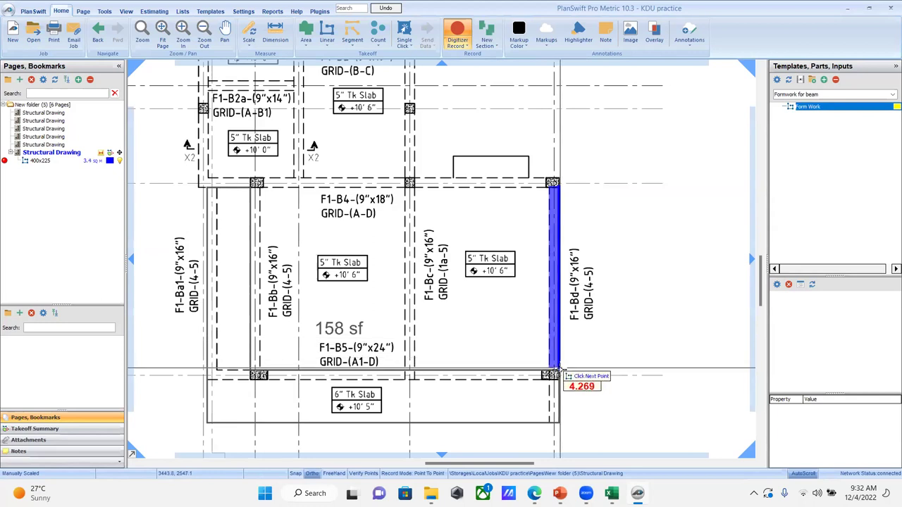
Step: Trace beam F1-Bd along its outer edge from the upper column to the lower column on the drawing, and stop recording
{"action": "left_click", "coordinate": [554, 369]}
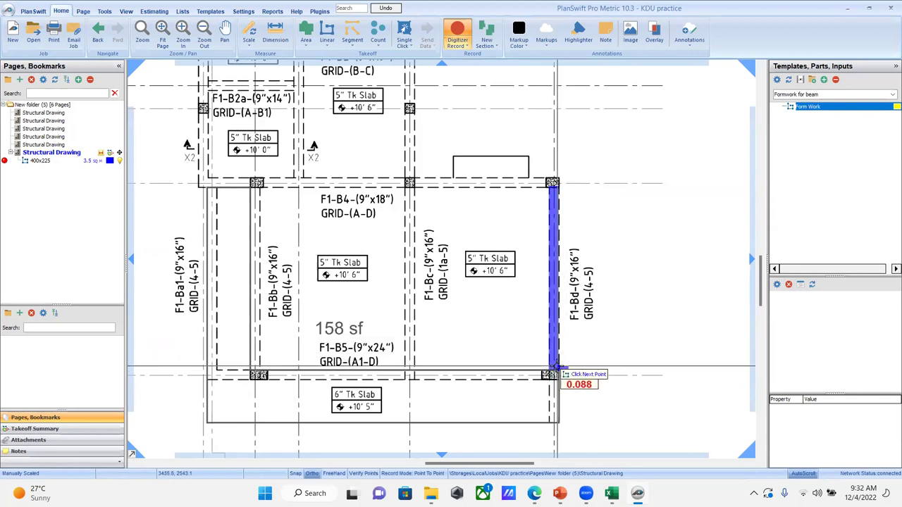
{"action": "scroll", "coordinate": [555, 367], "scroll_direction": "up", "scroll_amount": 2}
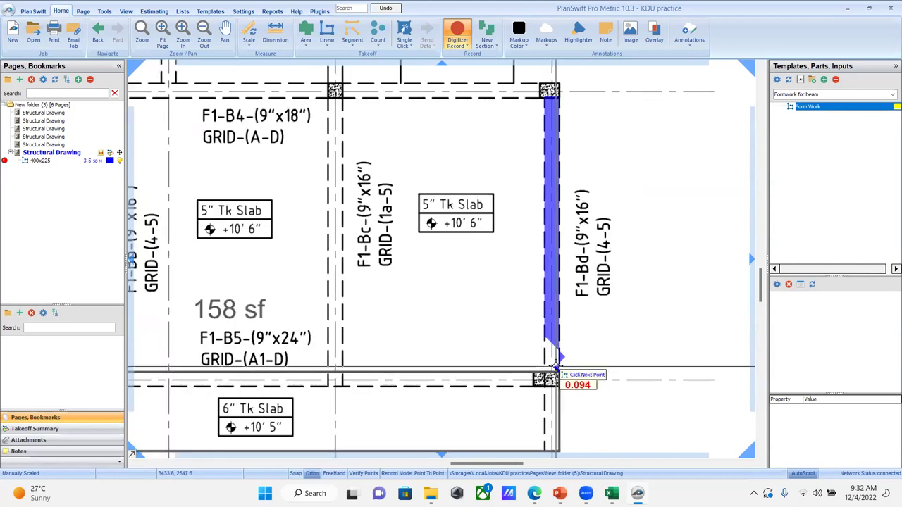
{"action": "scroll", "coordinate": [555, 367], "scroll_direction": "up", "scroll_amount": 2}
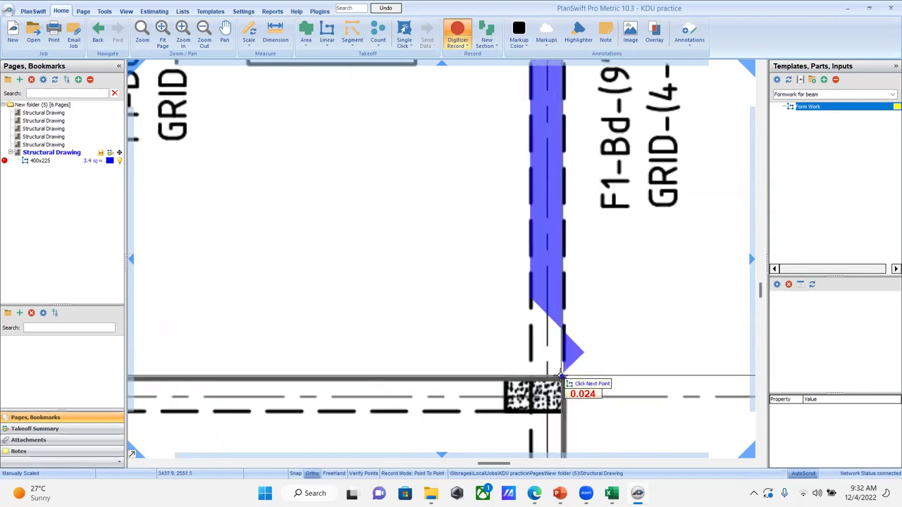
{"action": "right_click", "coordinate": [563, 378]}
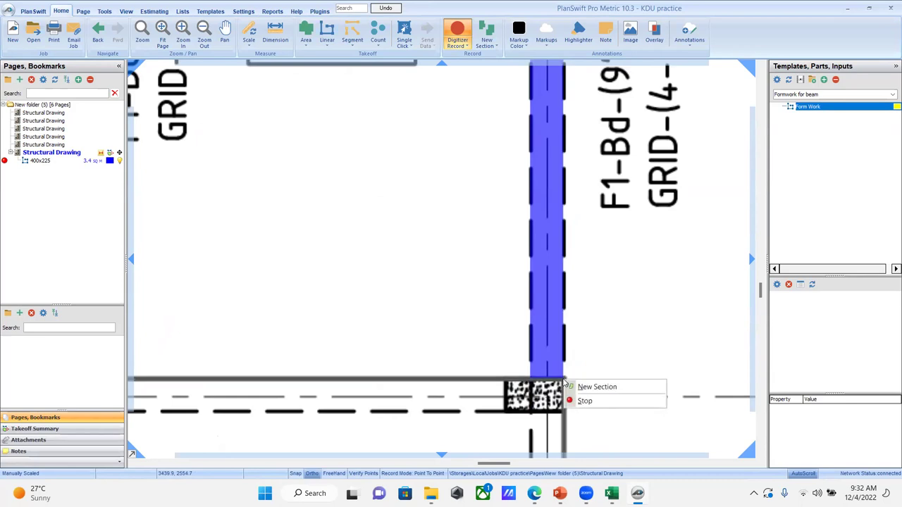
{"action": "left_click", "coordinate": [585, 400]}
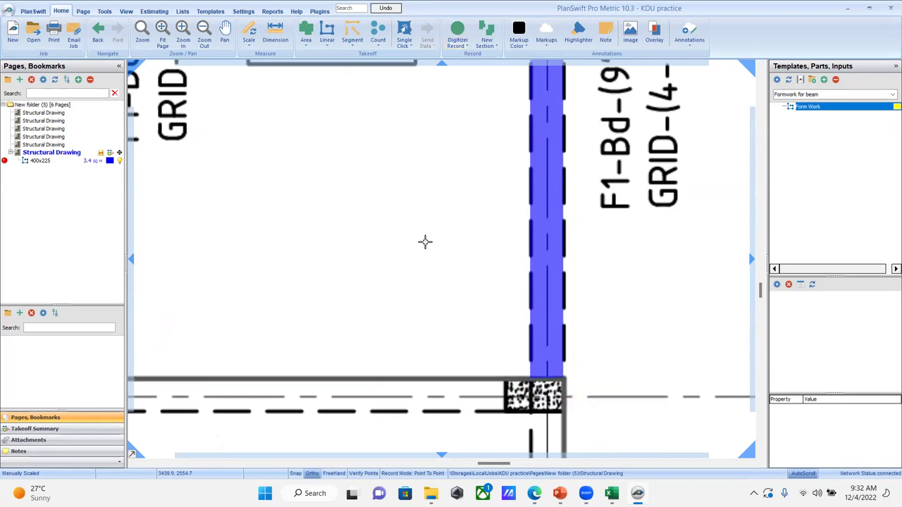
Step: Show the takeoff legend on the drawing page and examine its entry for the beam formwork
{"action": "scroll", "coordinate": [425, 242], "scroll_direction": "down", "scroll_amount": 4}
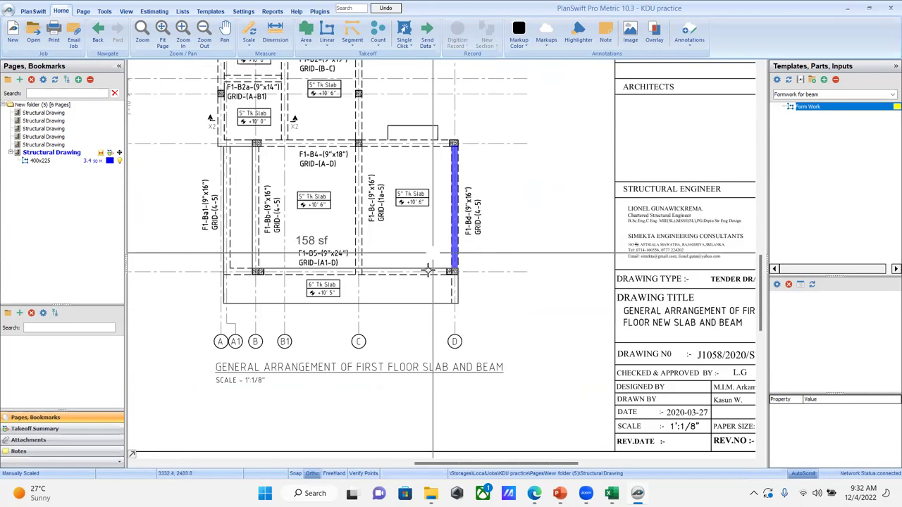
{"action": "scroll", "coordinate": [428, 270], "scroll_direction": "down", "scroll_amount": 3}
{"action": "right_click", "coordinate": [392, 305]}
{"action": "left_click", "coordinate": [421, 324]}
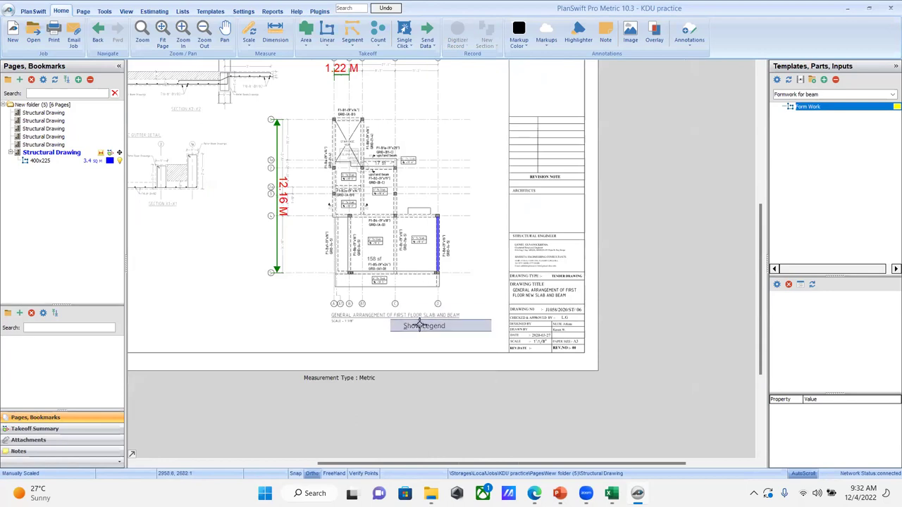
{"action": "scroll", "coordinate": [160, 358], "scroll_direction": "up", "scroll_amount": 4}
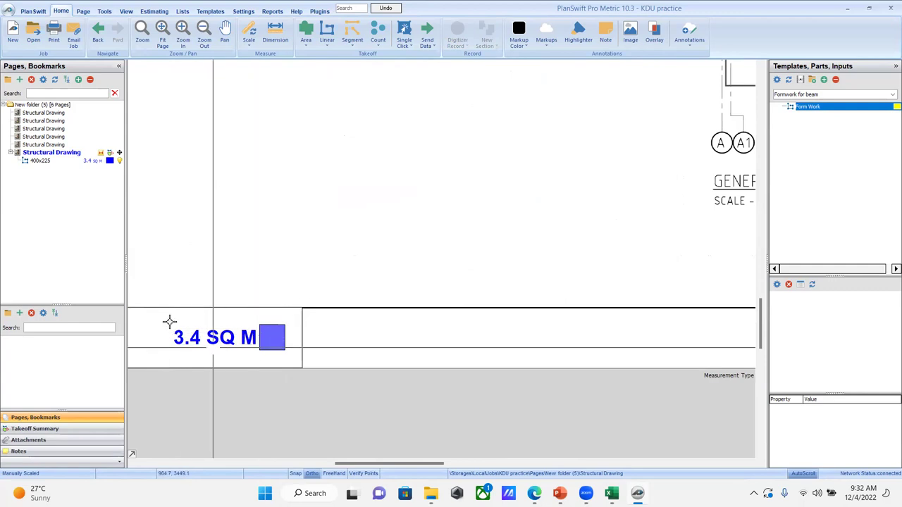
Step: Start a takeoff item from the Form Work template for beam F1-B5 and name it 600x225
{"action": "scroll", "coordinate": [374, 314], "scroll_direction": "down", "scroll_amount": 3}
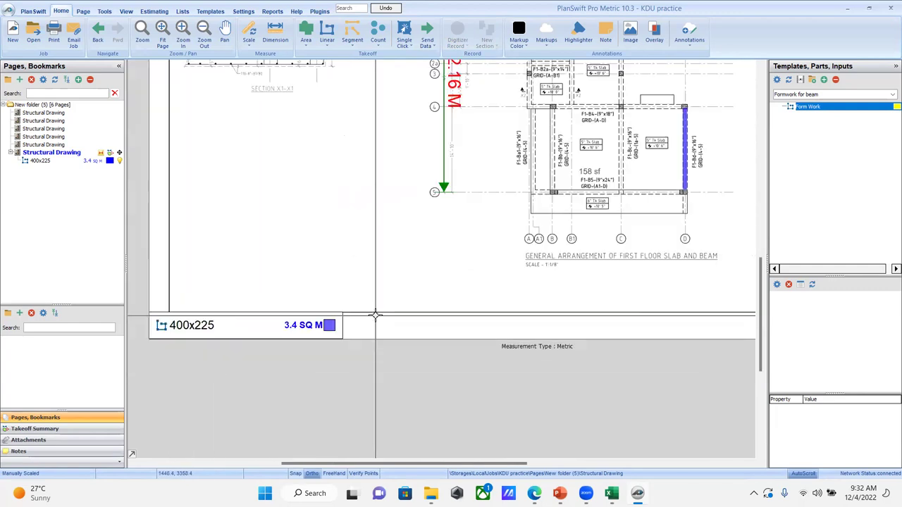
{"action": "scroll", "coordinate": [547, 296], "scroll_direction": "down", "scroll_amount": 2}
{"action": "scroll", "coordinate": [644, 185], "scroll_direction": "up", "scroll_amount": 4}
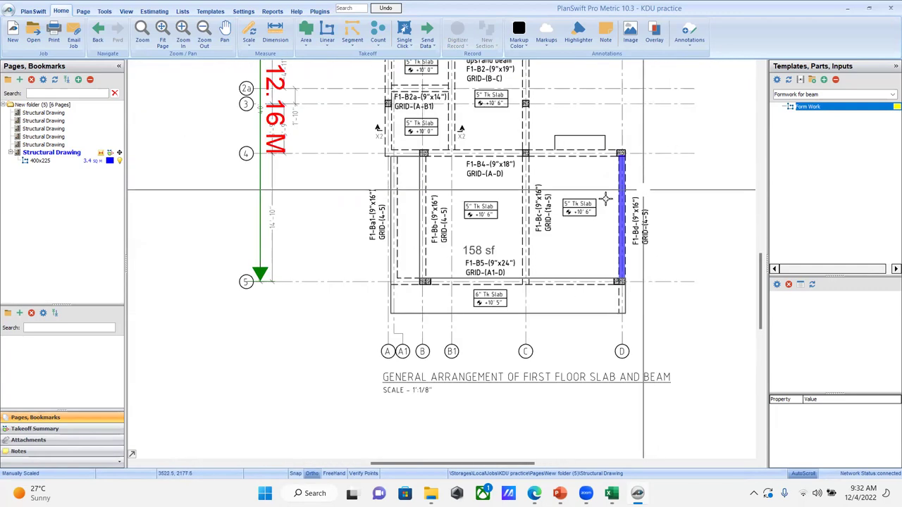
{"action": "scroll", "coordinate": [451, 269], "scroll_direction": "up", "scroll_amount": 2}
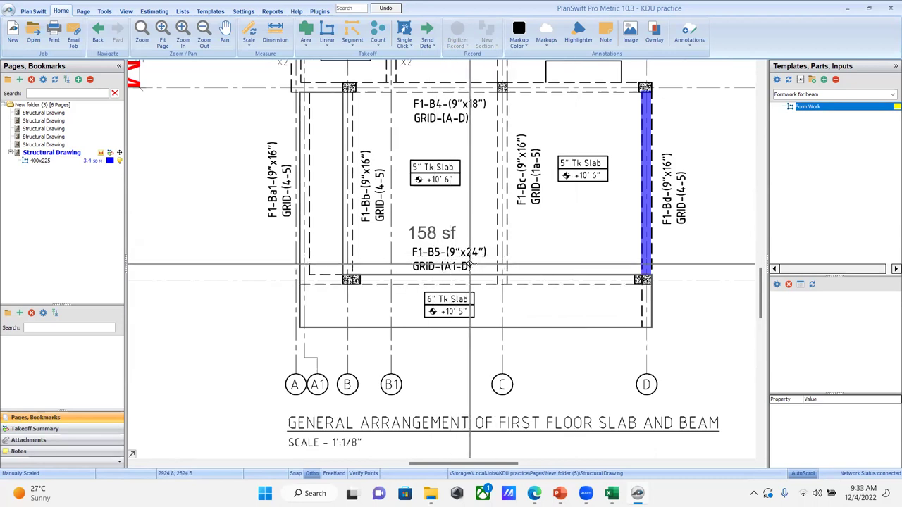
{"action": "left_click", "coordinate": [801, 110]}
{"action": "double_click", "coordinate": [801, 111]}
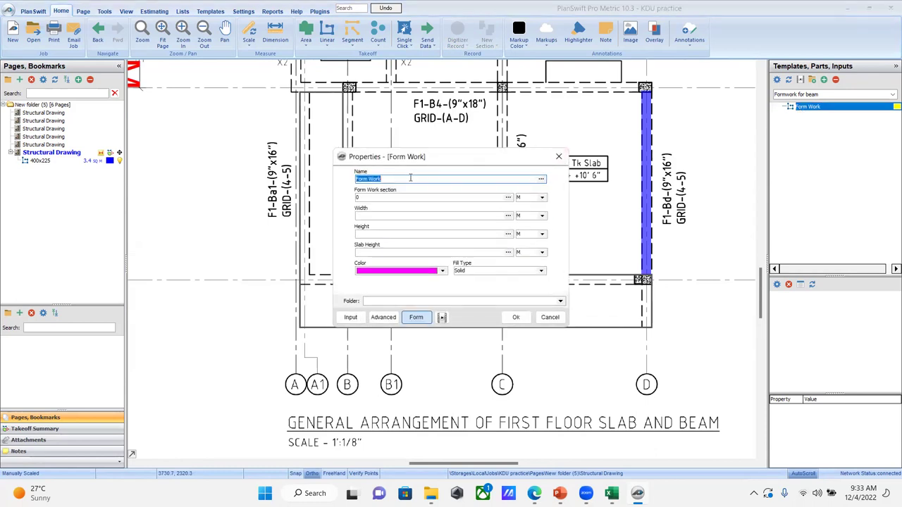
{"action": "type", "text": "600x225"}
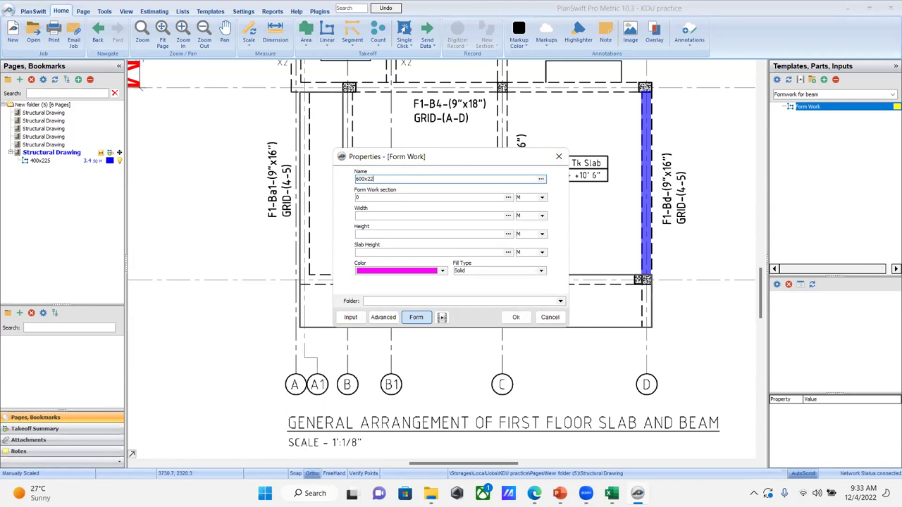
Step: Set the 600x225 item's width to 0.225 m, height to 0.6 m and slab height to 0.125 m, and begin recording
{"action": "left_click", "coordinate": [403, 215]}
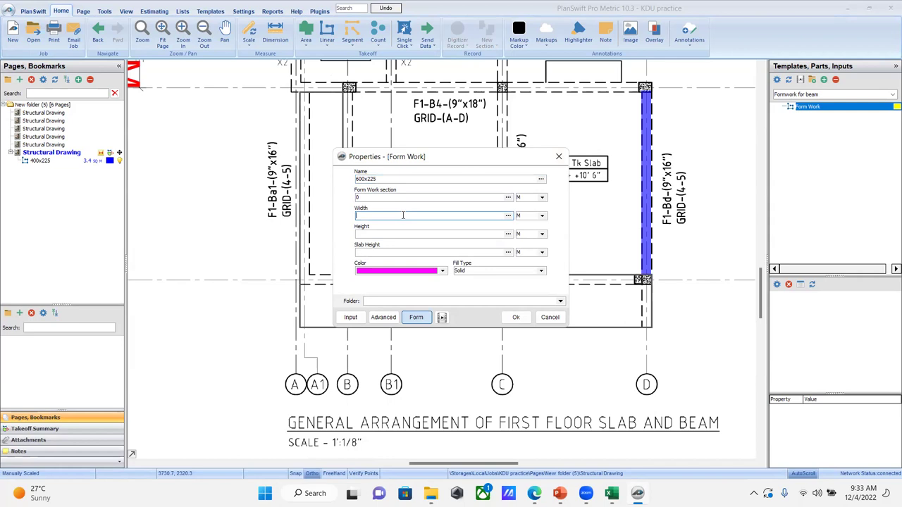
{"action": "type", "text": "0.225"}
{"action": "left_click", "coordinate": [395, 233]}
{"action": "type", "text": "0.6"}
{"action": "left_click", "coordinate": [381, 252]}
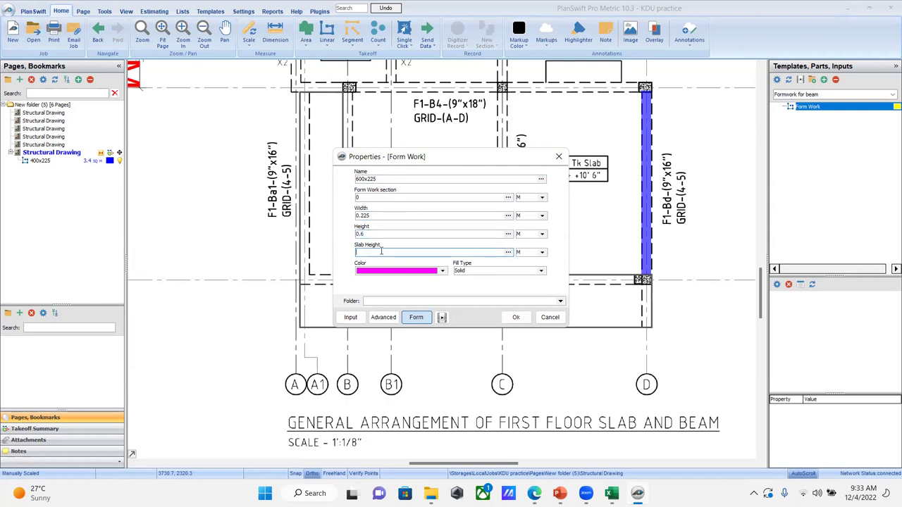
{"action": "type", "text": "0.125"}
{"action": "left_click", "coordinate": [516, 317]}
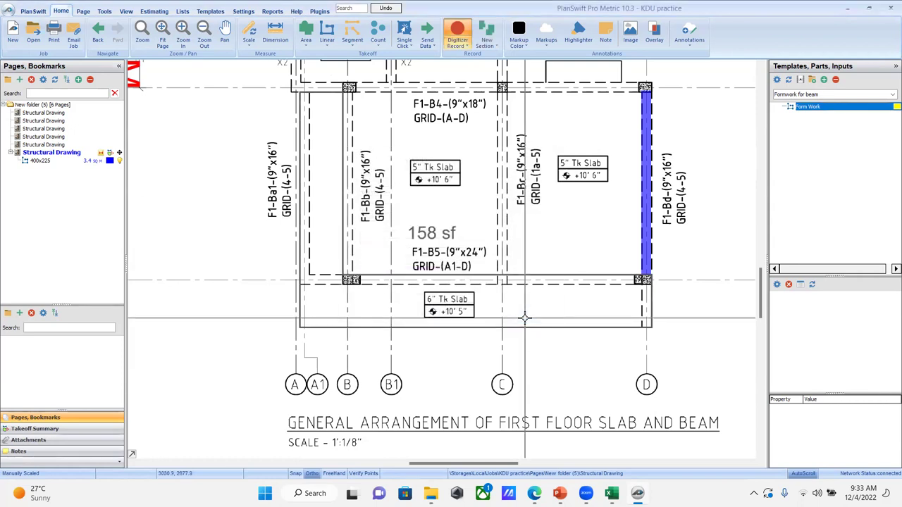
Step: Trace beam F1-B5 along its lower edge from the grid D column to the grid B column, about 6.4 m, and stop recording
{"action": "left_click", "coordinate": [635, 284]}
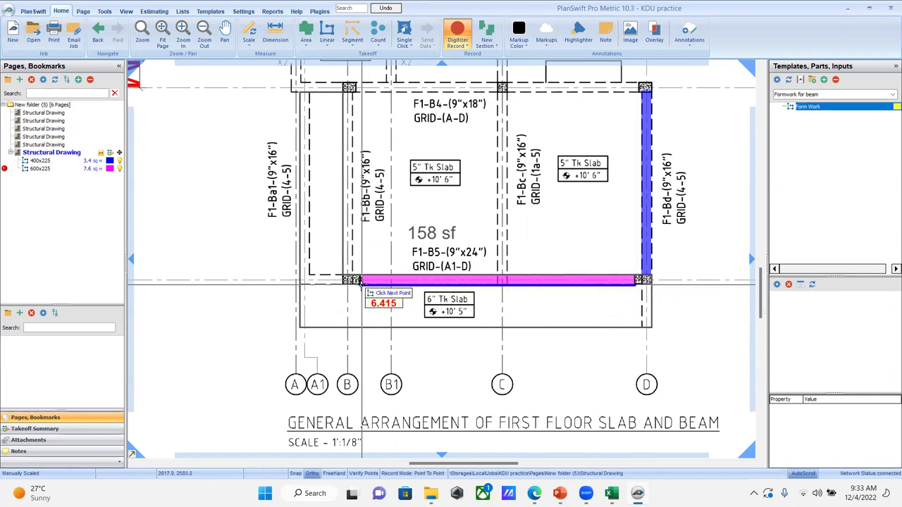
{"action": "left_click", "coordinate": [362, 281]}
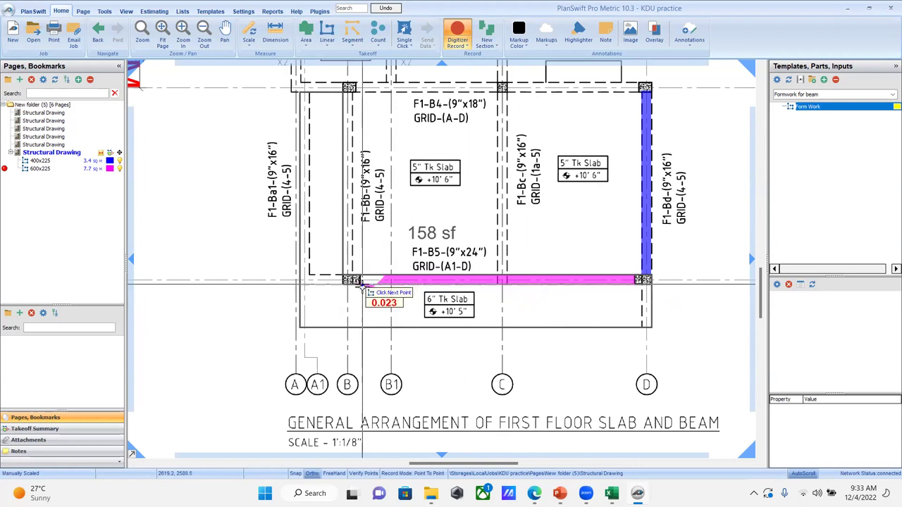
{"action": "scroll", "coordinate": [362, 283], "scroll_direction": "up", "scroll_amount": 2}
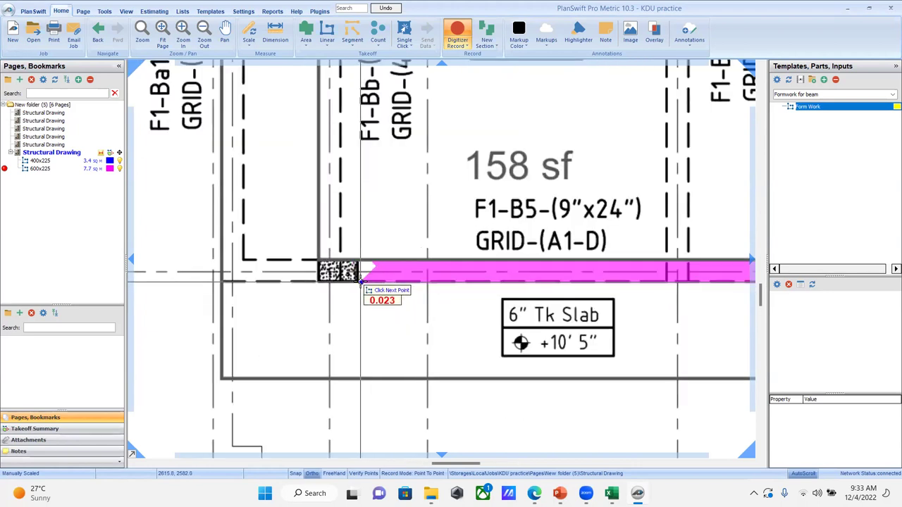
{"action": "right_click", "coordinate": [357, 288]}
{"action": "left_click", "coordinate": [377, 303]}
{"action": "scroll", "coordinate": [465, 296], "scroll_direction": "down", "scroll_amount": 2}
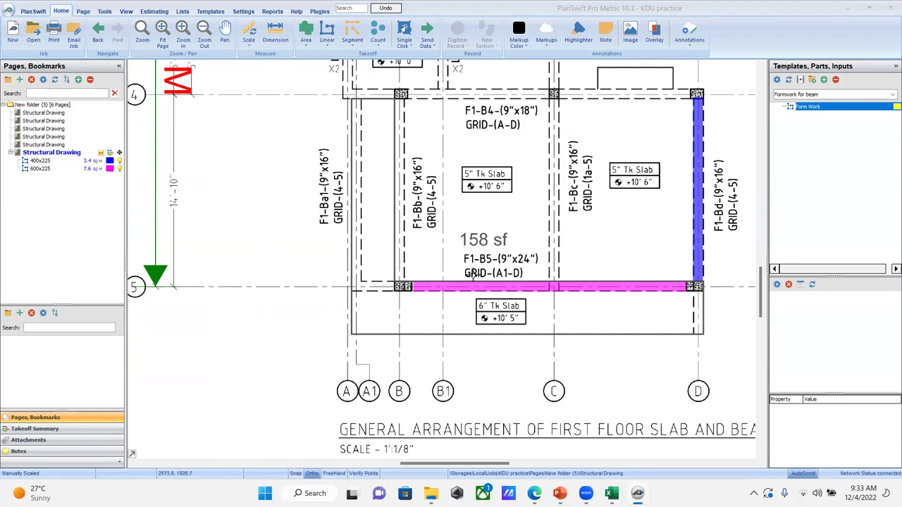
Step: Shrink the PlanSwift window and bring up the Excel BOQ (3) sheet beside it, resized so both are visible
{"action": "scroll", "coordinate": [473, 275], "scroll_direction": "down", "scroll_amount": 3}
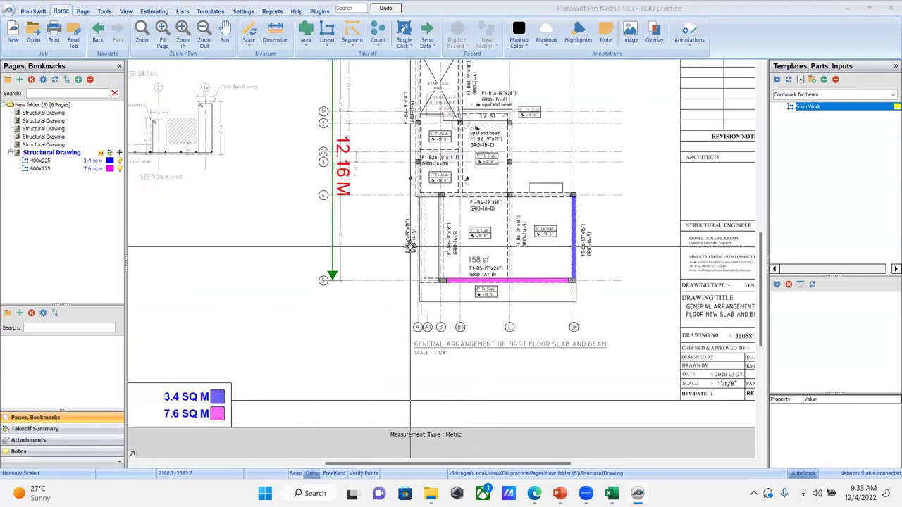
{"action": "scroll", "coordinate": [458, 296], "scroll_direction": "up", "scroll_amount": 2}
{"action": "scroll", "coordinate": [461, 296], "scroll_direction": "up", "scroll_amount": 1}
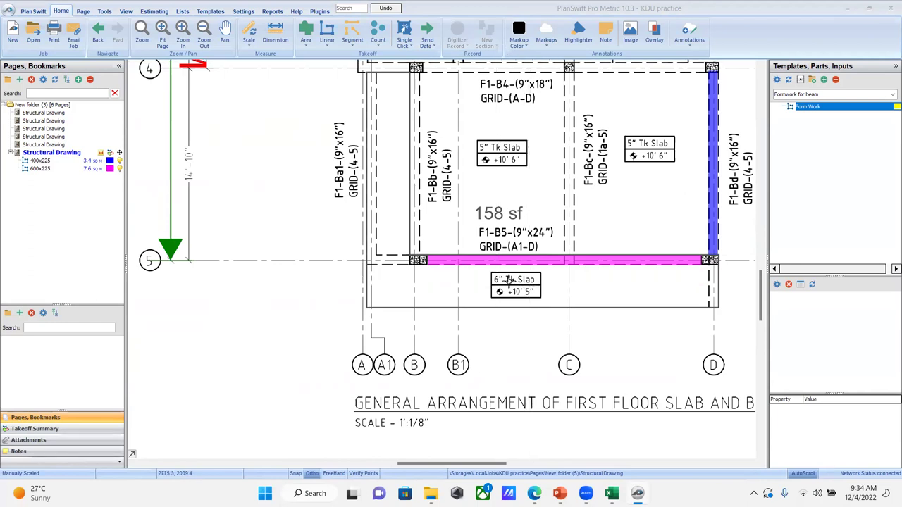
{"action": "scroll", "coordinate": [314, 336], "scroll_direction": "down", "scroll_amount": 3}
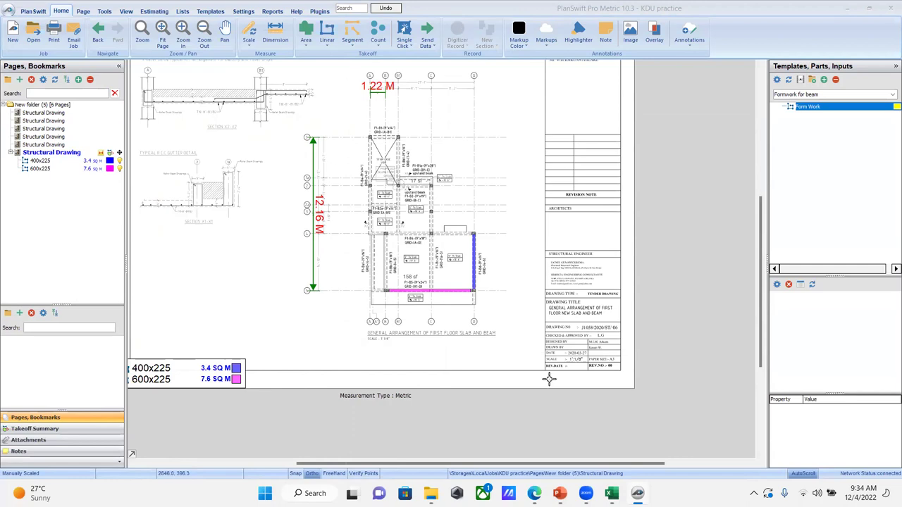
{"action": "key", "text": "alt+Tab"}
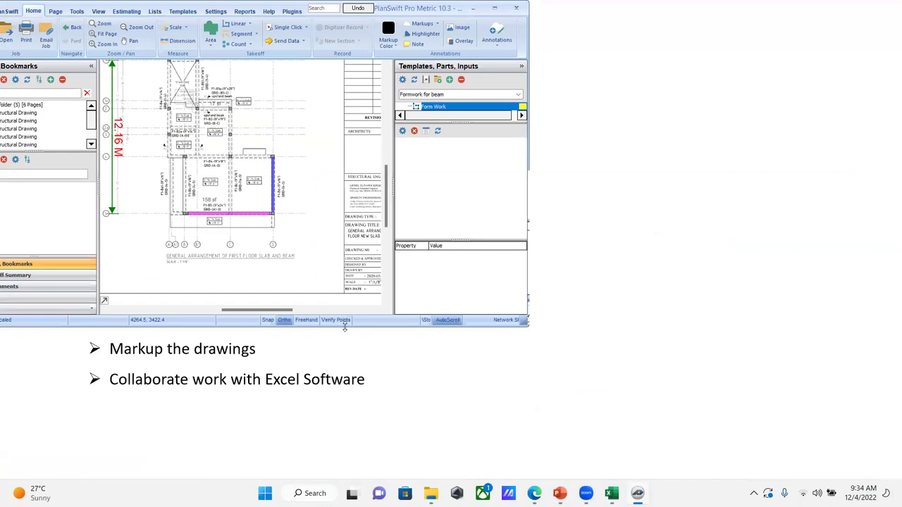
{"action": "left_click_drag", "start_coordinate": [344, 326], "coordinate": [343, 469]}
{"action": "left_click", "coordinate": [611, 493]}
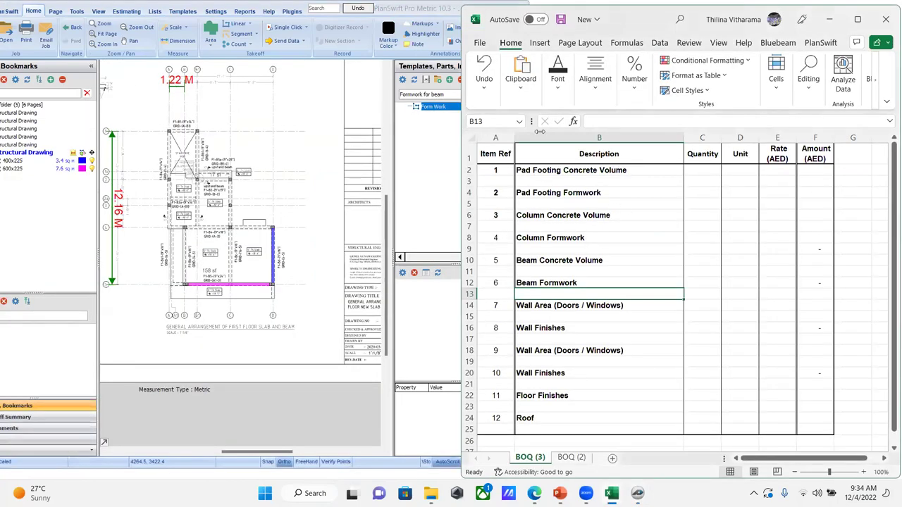
{"action": "left_click_drag", "start_coordinate": [539, 131], "coordinate": [541, 131]}
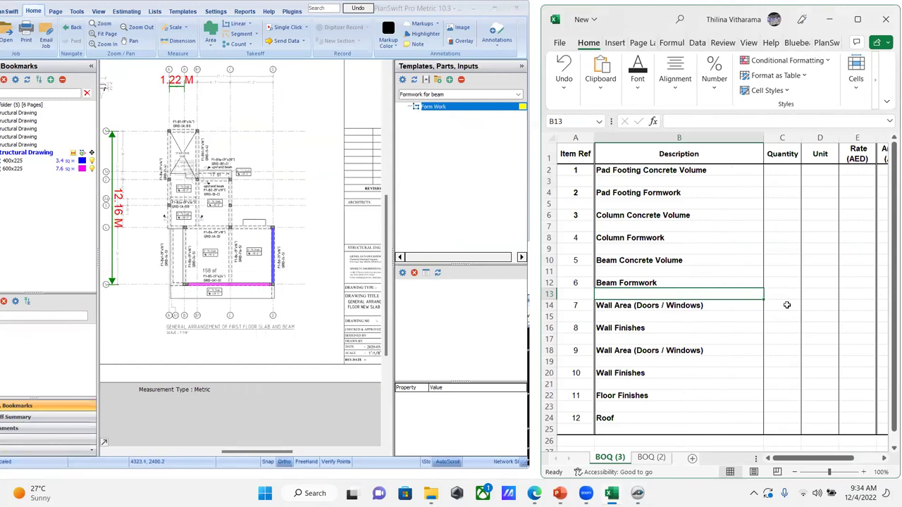
Step: Connect the Excel workbook to PlanSwift from the Beam Formwork quantity cell C12
{"action": "left_click", "coordinate": [785, 284]}
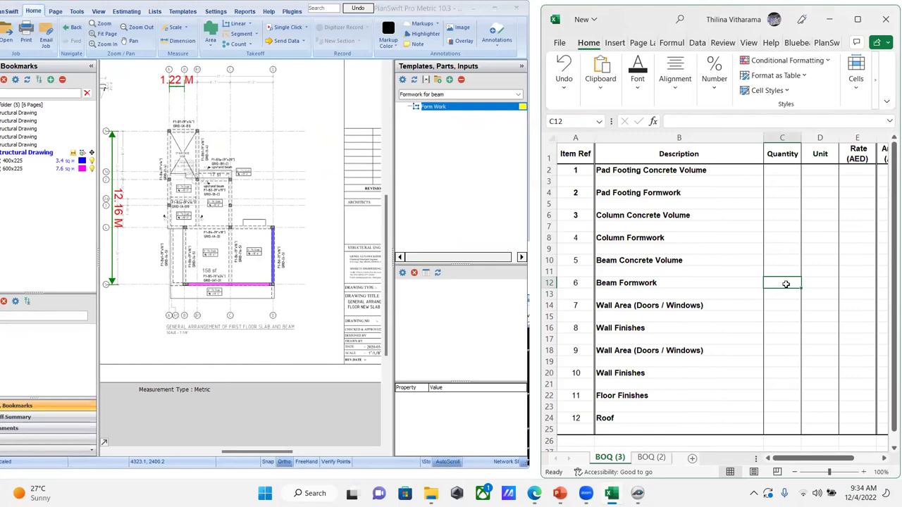
{"action": "right_click", "coordinate": [785, 284]}
{"action": "mouse_move", "coordinate": [717, 141]}
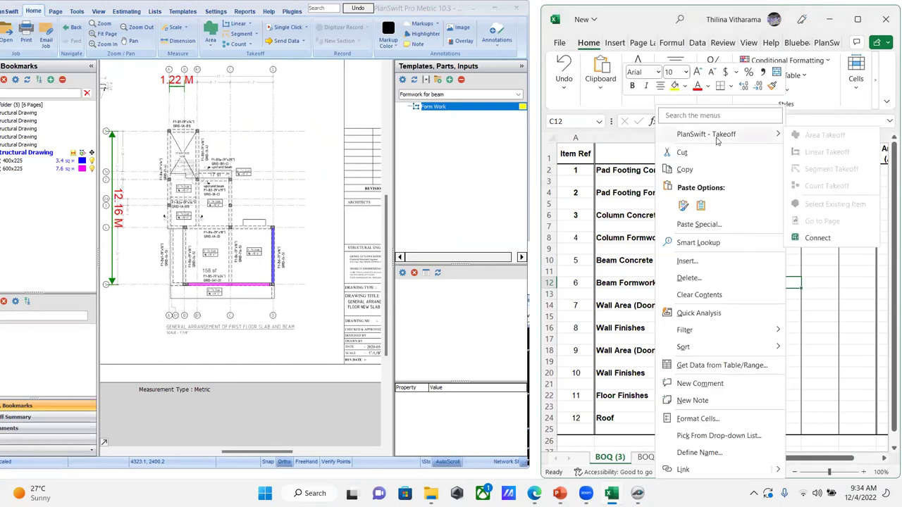
{"action": "left_click", "coordinate": [825, 237]}
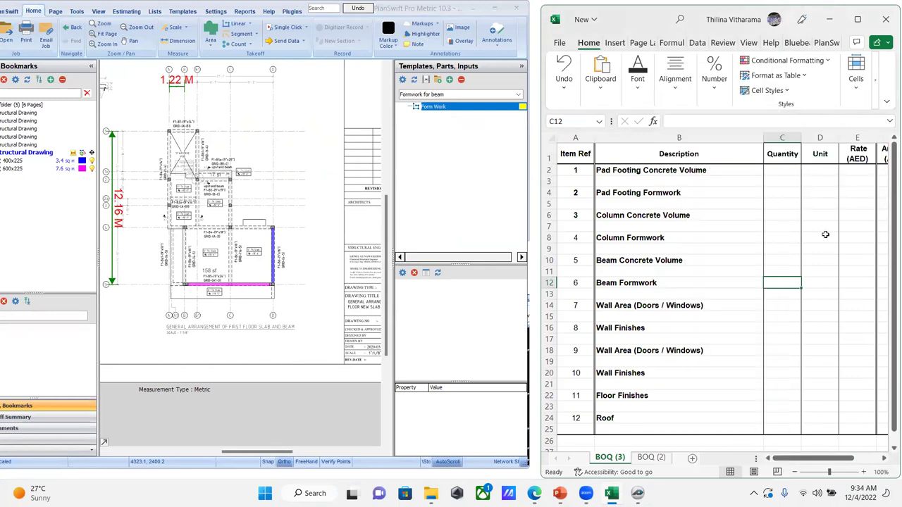
Step: Link the Beam Formwork quantity cell C12 to the existing takeoff item 600x225, and return to PlanSwift at full window size
{"action": "right_click", "coordinate": [782, 284]}
{"action": "mouse_move", "coordinate": [726, 134]}
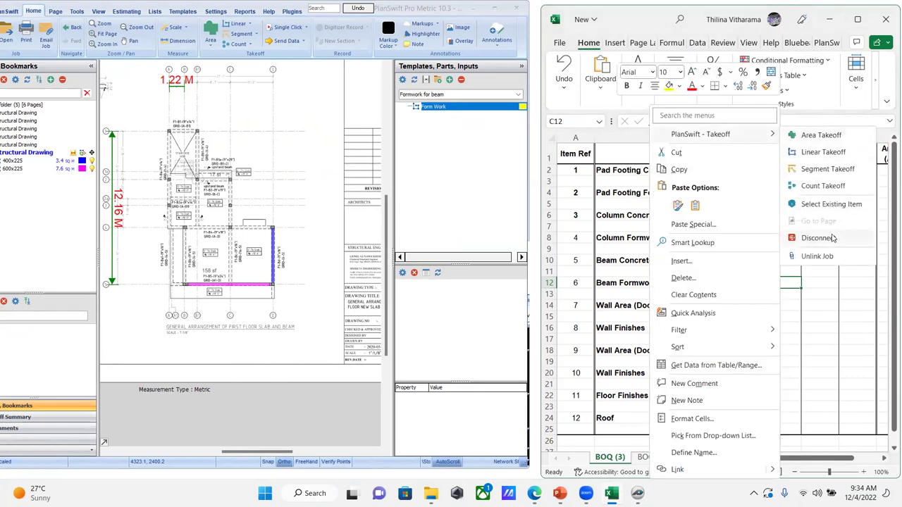
{"action": "left_click", "coordinate": [827, 206]}
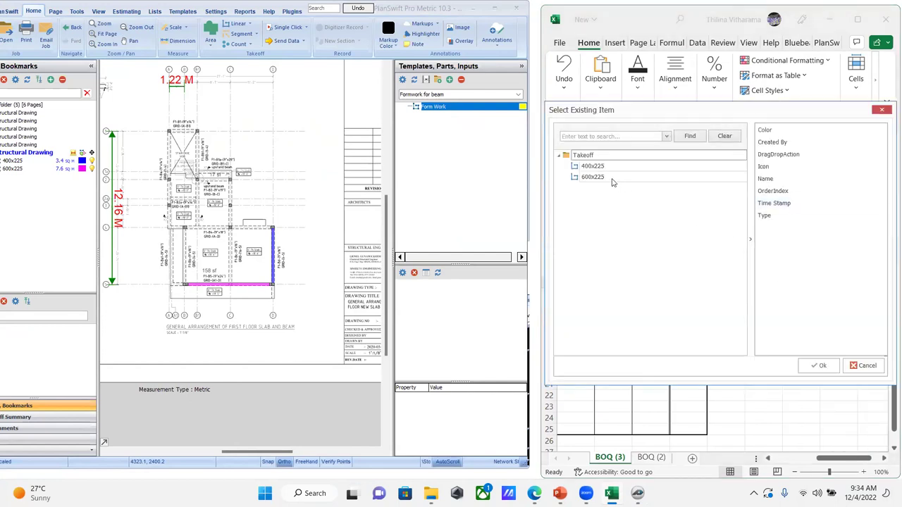
{"action": "left_click", "coordinate": [609, 179]}
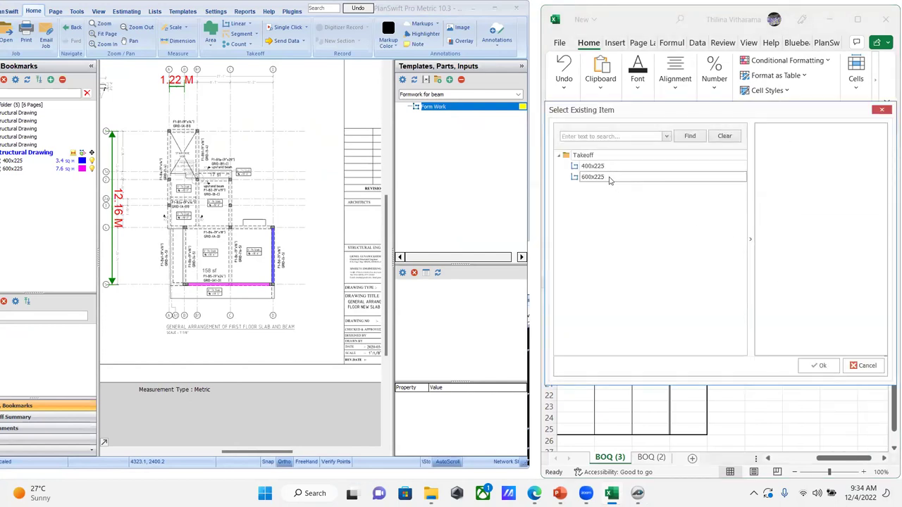
{"action": "left_click", "coordinate": [818, 365]}
{"action": "mouse_move", "coordinate": [579, 282]}
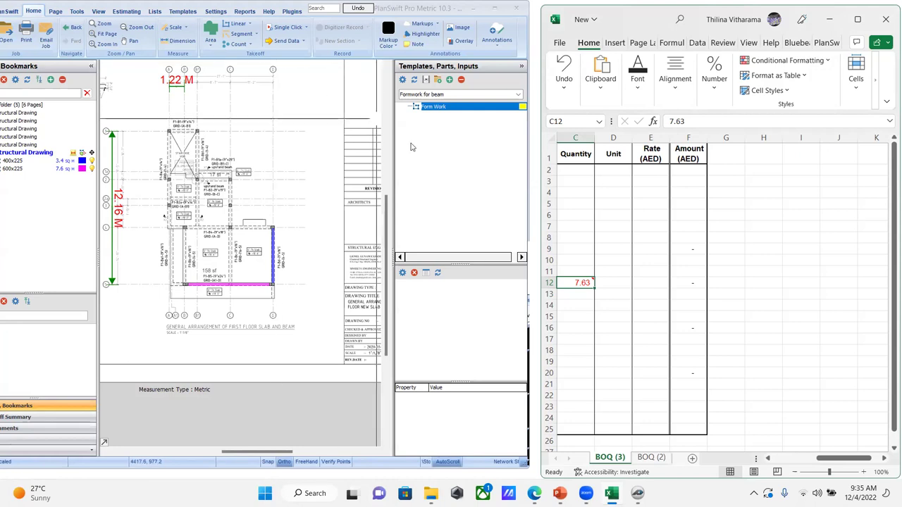
{"action": "left_click", "coordinate": [493, 21]}
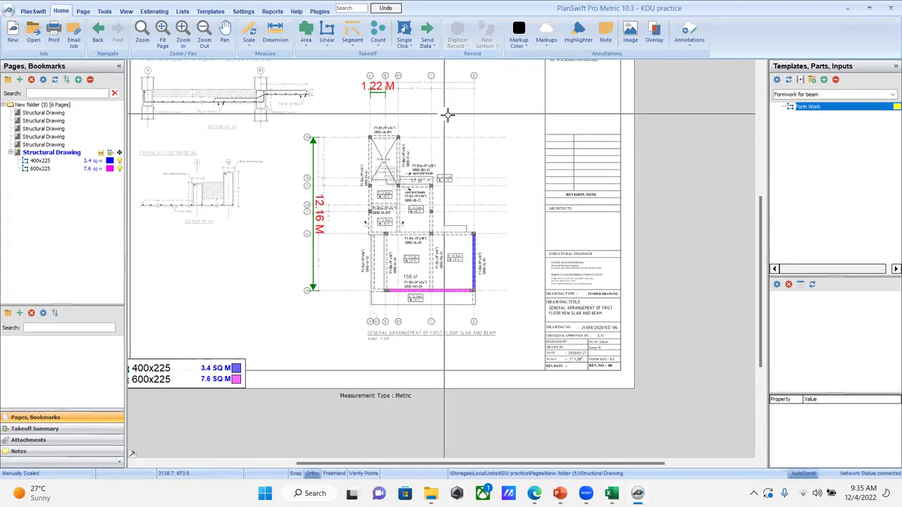
{"action": "left_click", "coordinate": [403, 24]}
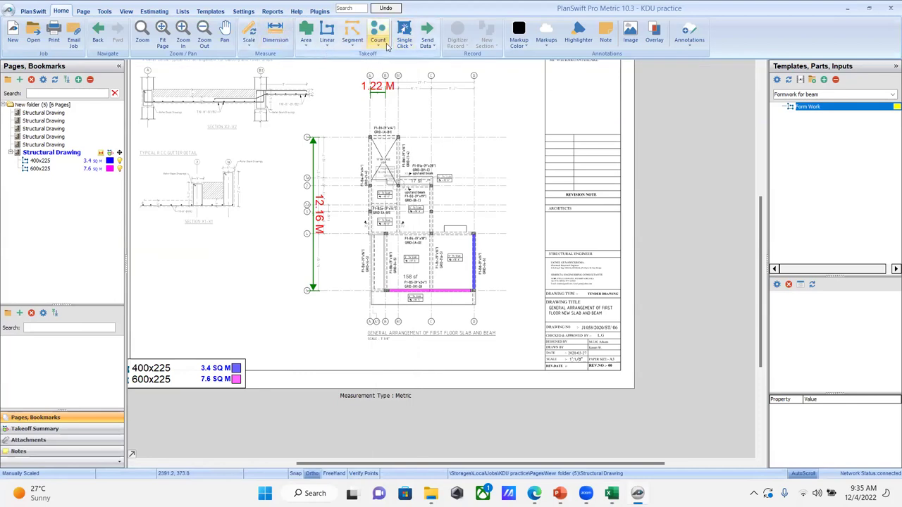
{"action": "left_click", "coordinate": [306, 44]}
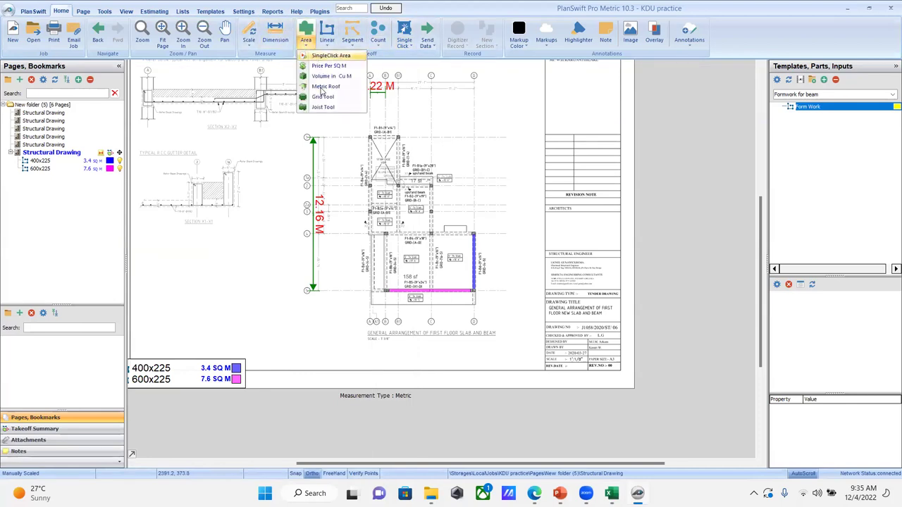
{"action": "left_click", "coordinate": [328, 66]}
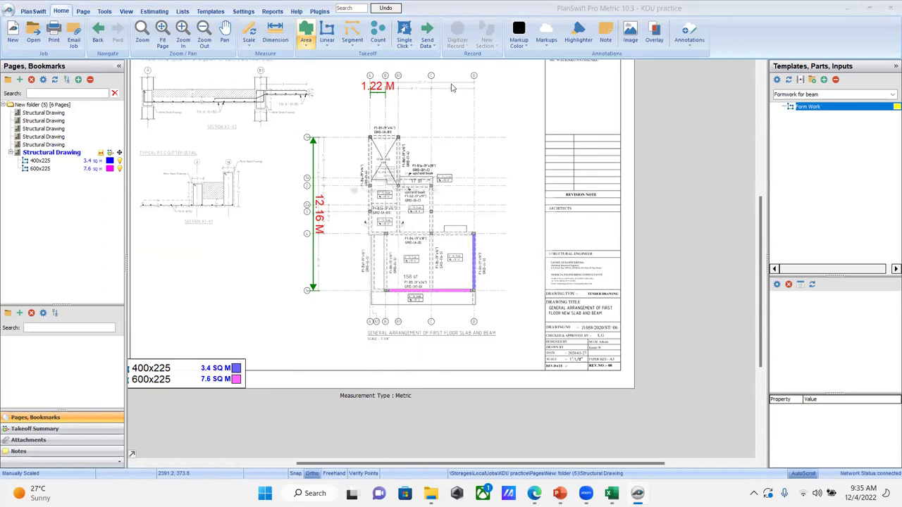
{"action": "left_click", "coordinate": [520, 289]}
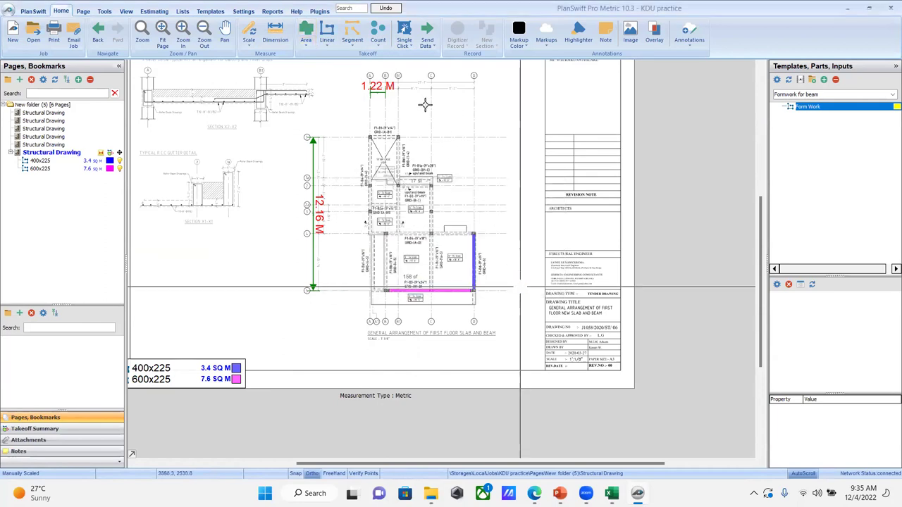
Step: Take off an area with the Single Click tool inside the slab between grids B and C, keeping the item name Area
{"action": "left_click", "coordinate": [404, 31]}
{"action": "left_click", "coordinate": [418, 251]}
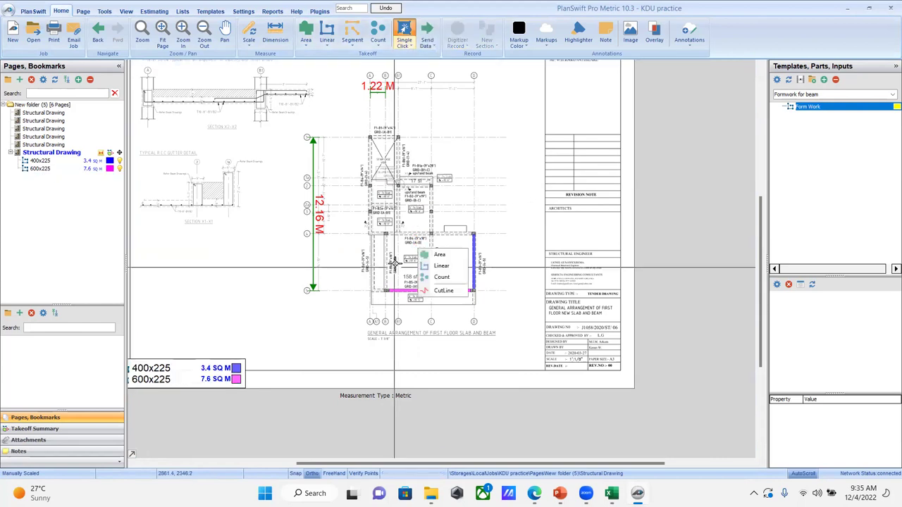
{"action": "left_click", "coordinate": [438, 254]}
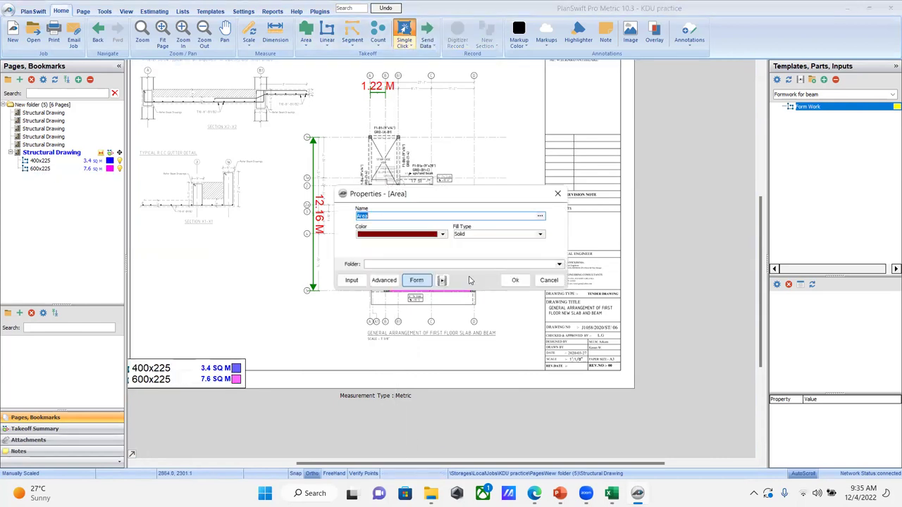
{"action": "left_click", "coordinate": [513, 282]}
{"action": "scroll", "coordinate": [436, 259], "scroll_direction": "up", "scroll_amount": 5}
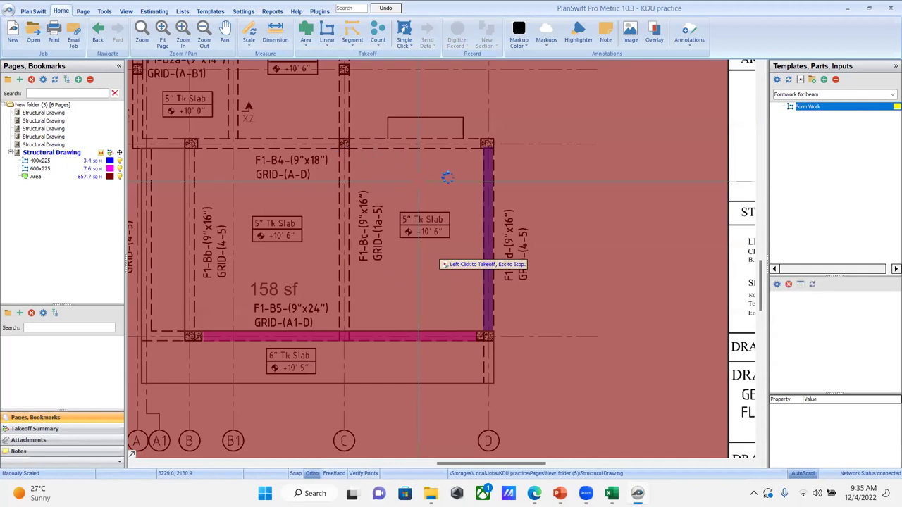
{"action": "scroll", "coordinate": [455, 247], "scroll_direction": "down", "scroll_amount": 2}
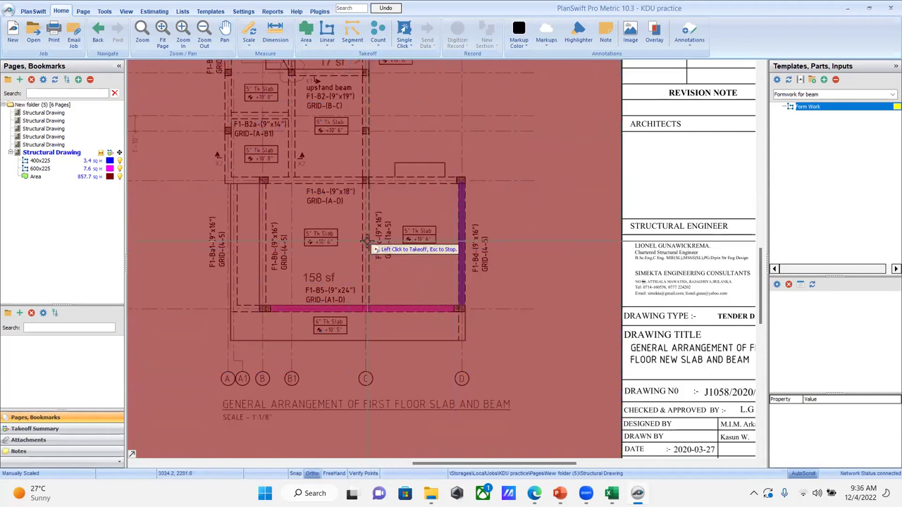
{"action": "left_click", "coordinate": [367, 242]}
{"action": "scroll", "coordinate": [366, 242], "scroll_direction": "down", "scroll_amount": 3}
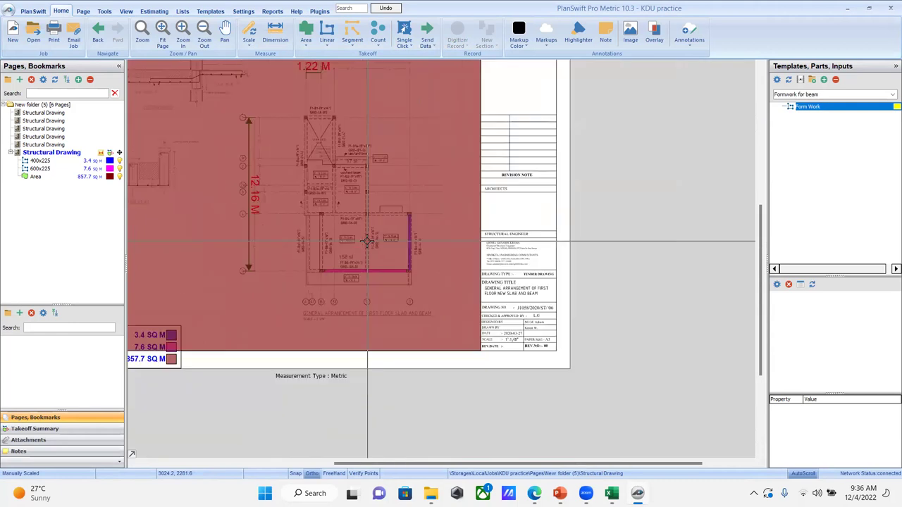
Step: Delete the oversized Area takeoff from the structural drawing, removing its estimating item as well
{"action": "mouse_move", "coordinate": [463, 235]}
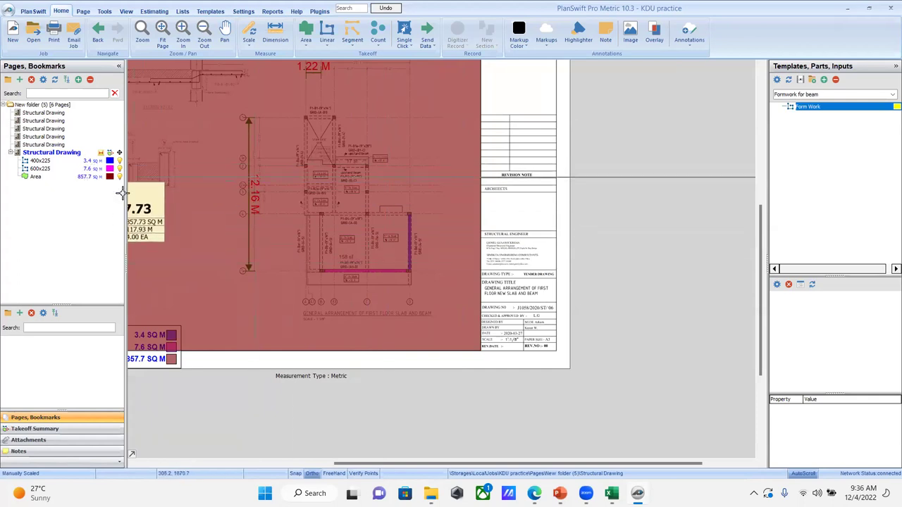
{"action": "mouse_move", "coordinate": [220, 213]}
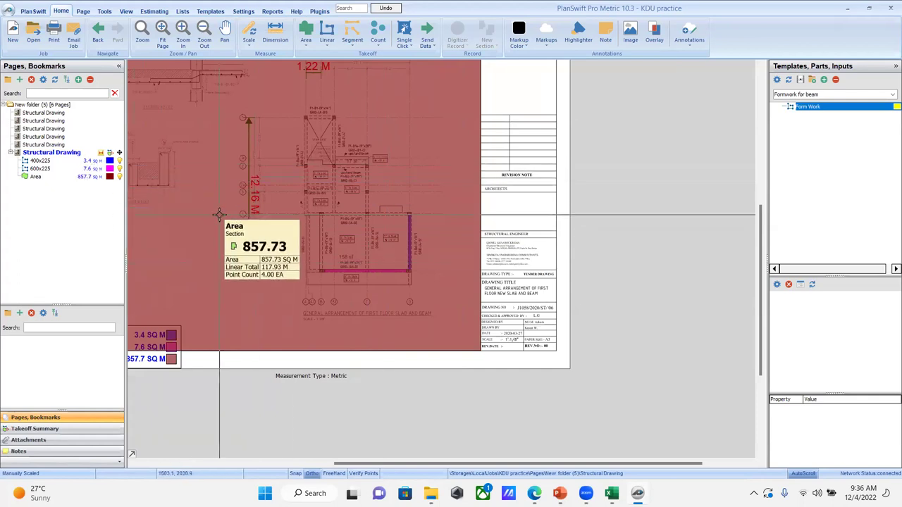
{"action": "left_click", "coordinate": [67, 177]}
{"action": "right_click", "coordinate": [82, 182]}
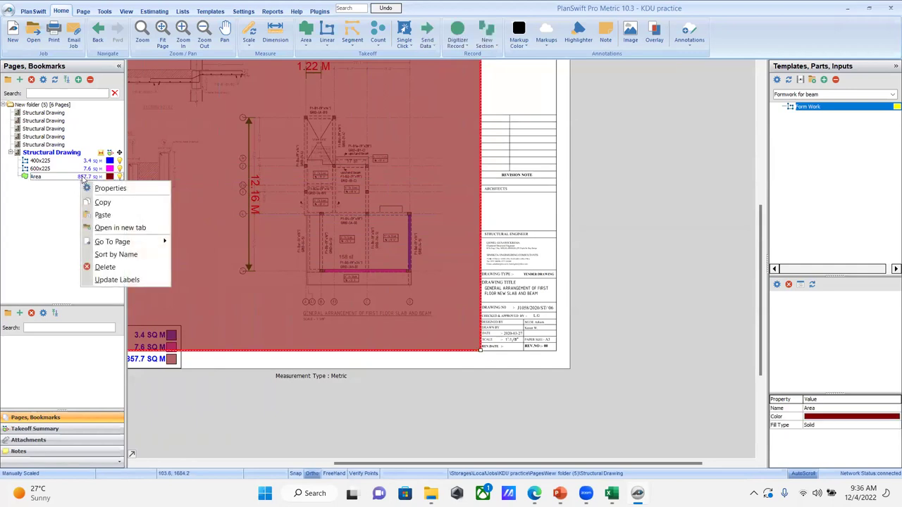
{"action": "left_click", "coordinate": [105, 267]}
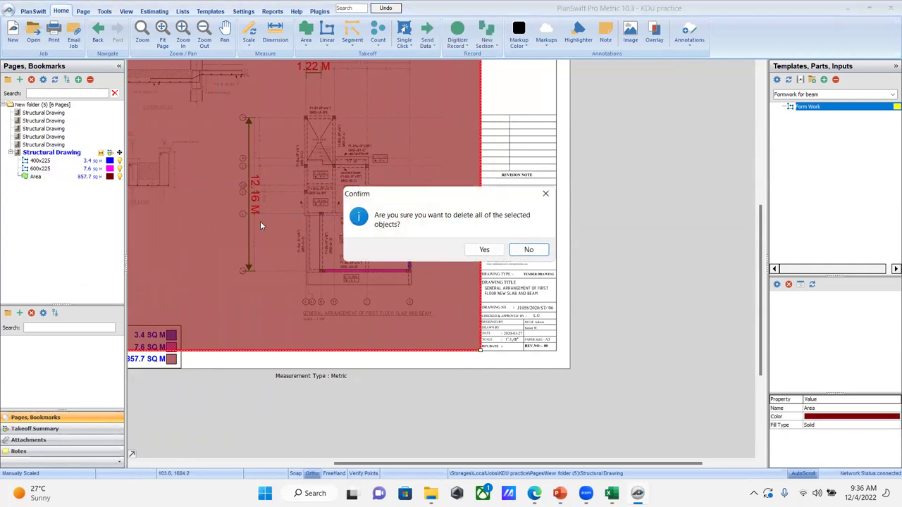
{"action": "left_click", "coordinate": [484, 250]}
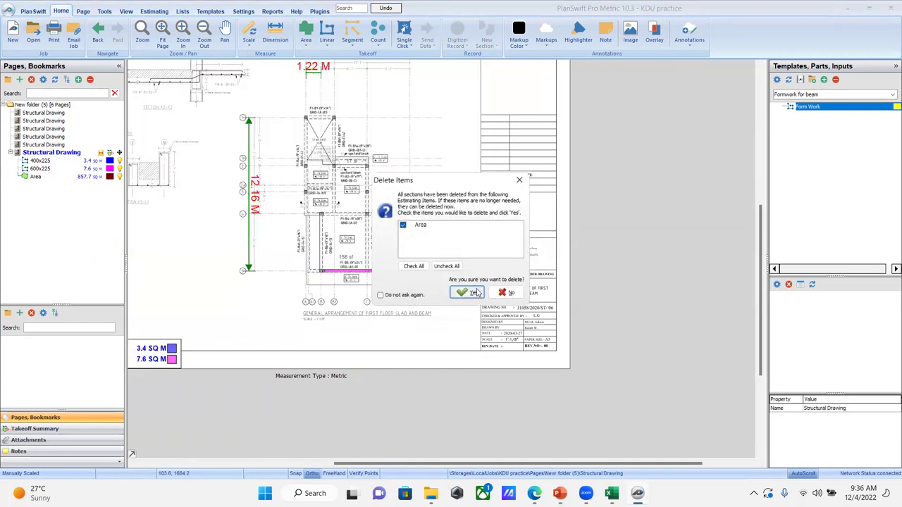
{"action": "left_click", "coordinate": [475, 292]}
Step: Leave PlanSwift and close the Excel BOQ workbook
{"action": "left_click", "coordinate": [377, 22]}
{"action": "left_click", "coordinate": [386, 47]}
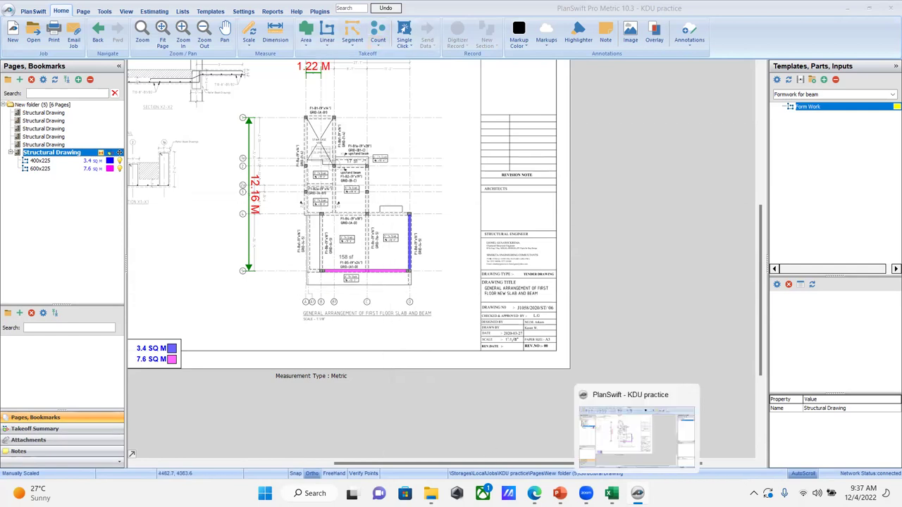
{"action": "left_click", "coordinate": [636, 493]}
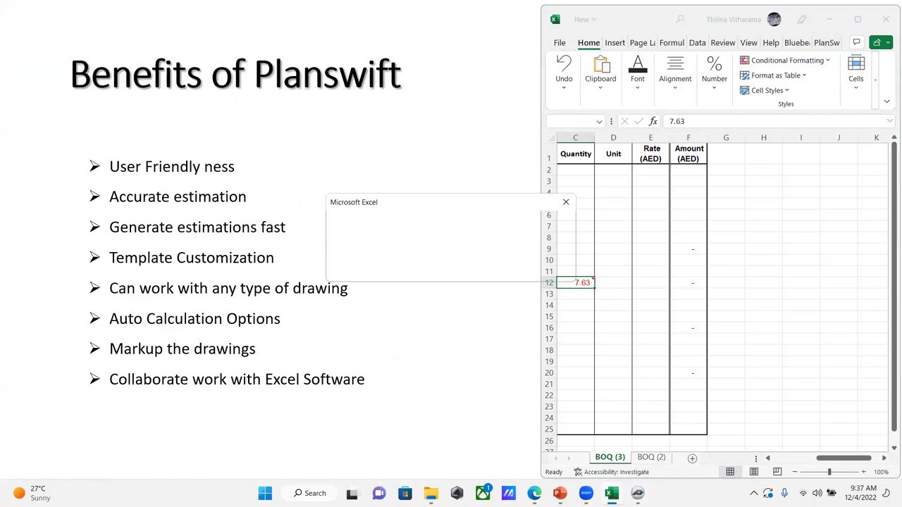
{"action": "left_click", "coordinate": [451, 271]}
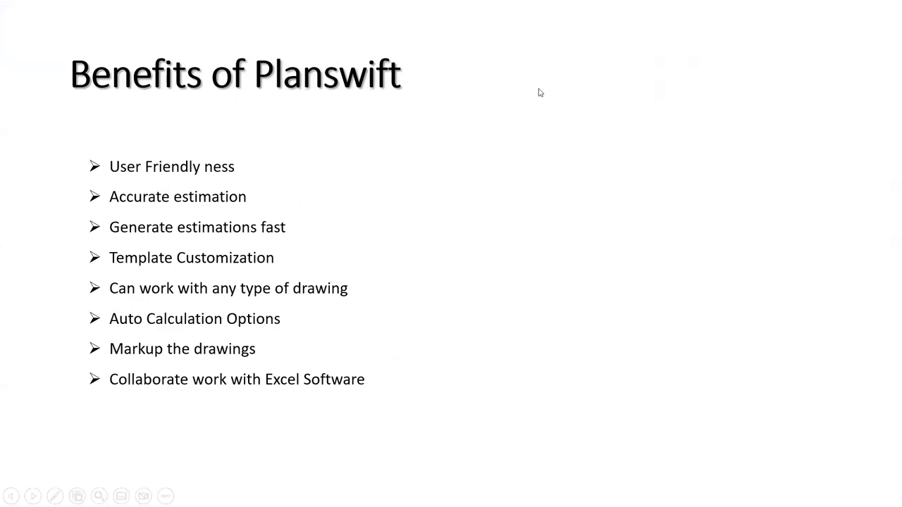
Step: Launch Bluebeam Revu and open the structural drawing PDF beginning with STR from the recent files
{"action": "key", "text": "super"}
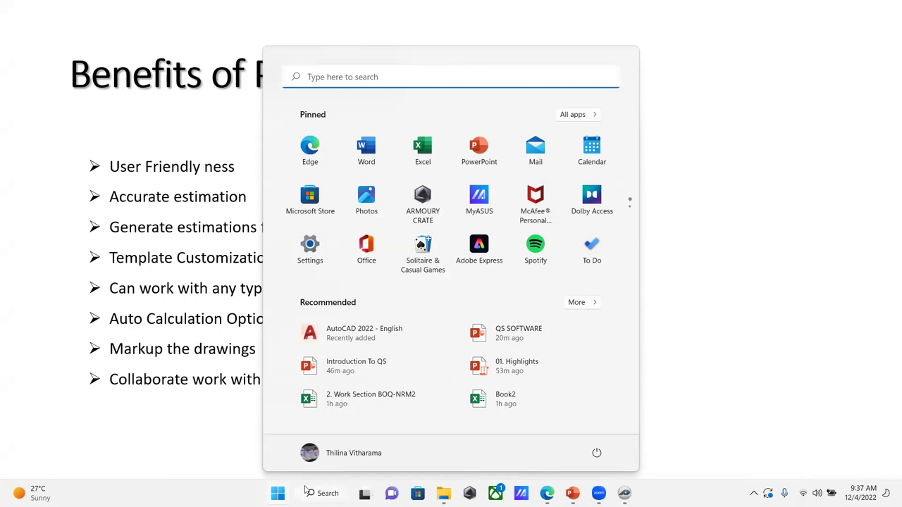
{"action": "type", "text": "b"}
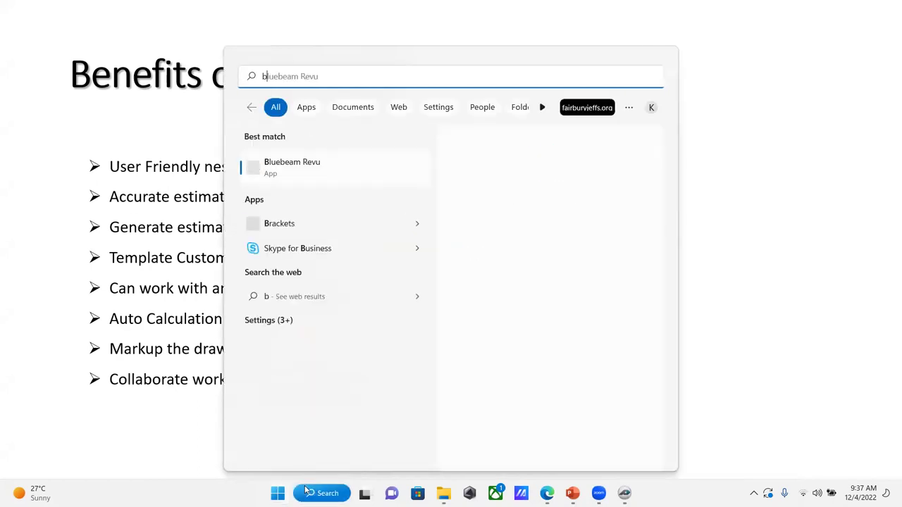
{"action": "left_click", "coordinate": [303, 174]}
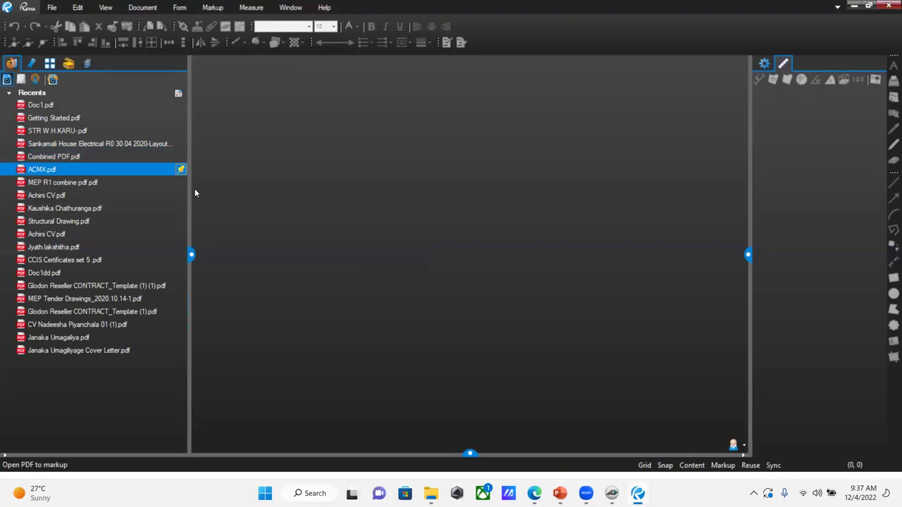
{"action": "left_click", "coordinate": [83, 132]}
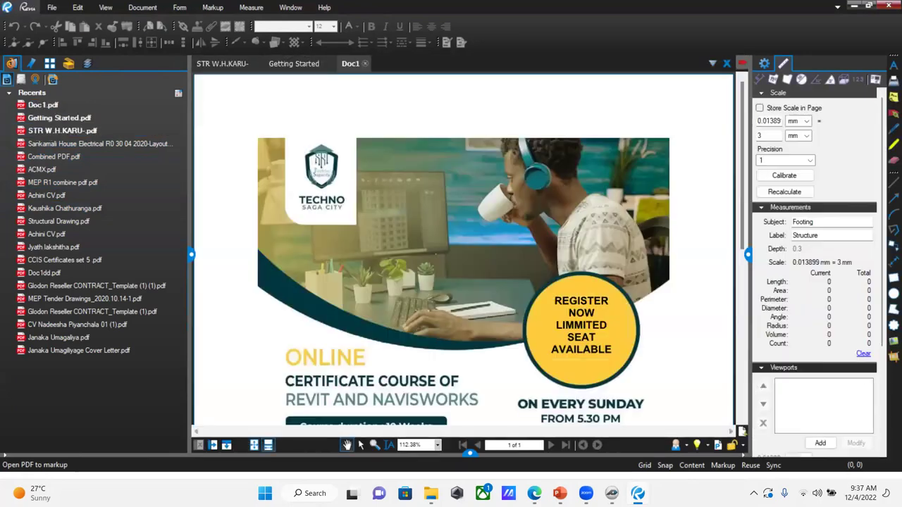
Step: Close all PlanSwift windows and bring up the STR drawing PDF with its page thumbnails in Bluebeam Revu
{"action": "right_click", "coordinate": [612, 493]}
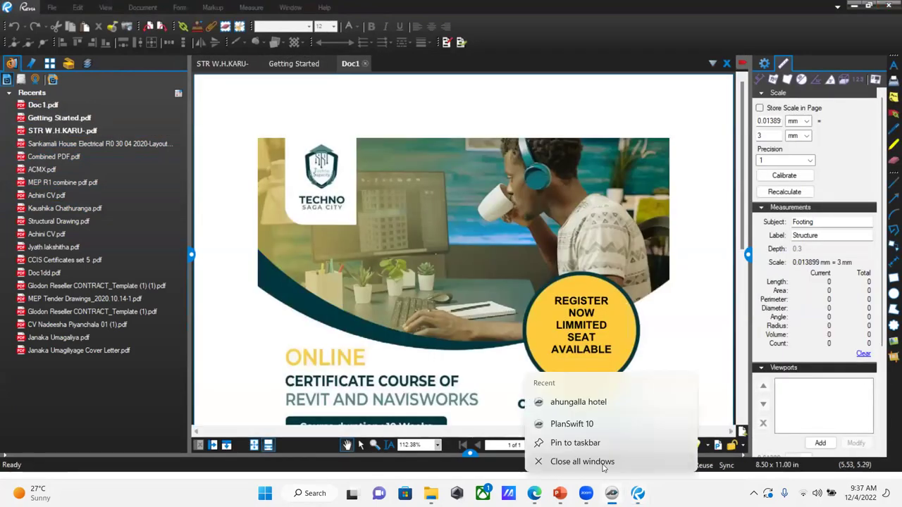
{"action": "left_click", "coordinate": [603, 463]}
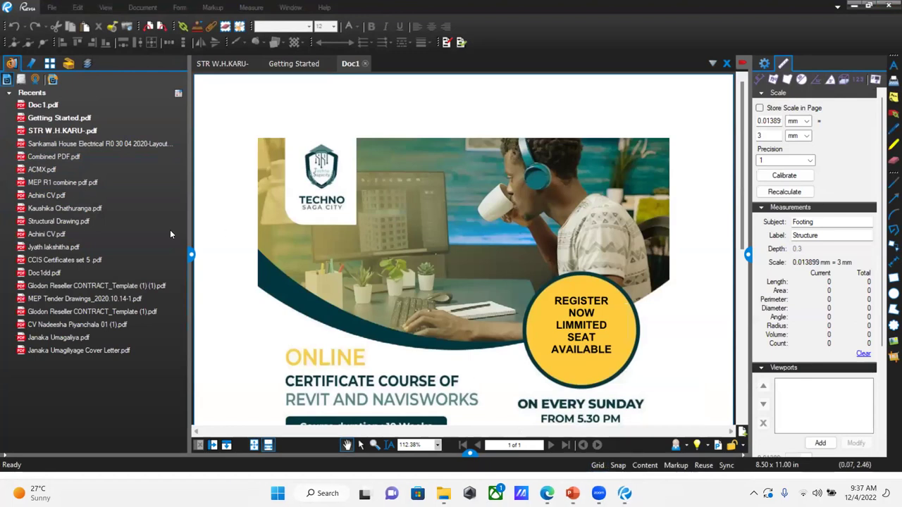
{"action": "left_click", "coordinate": [83, 132]}
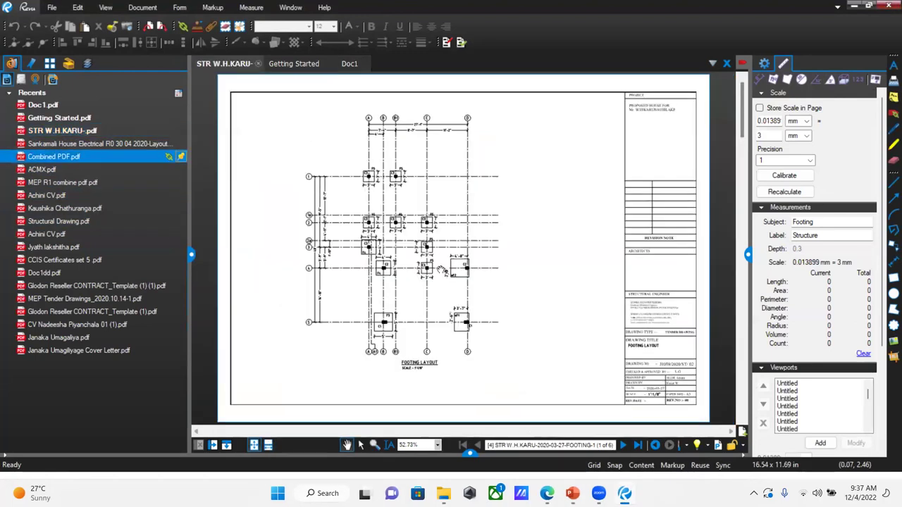
{"action": "left_click", "coordinate": [47, 64]}
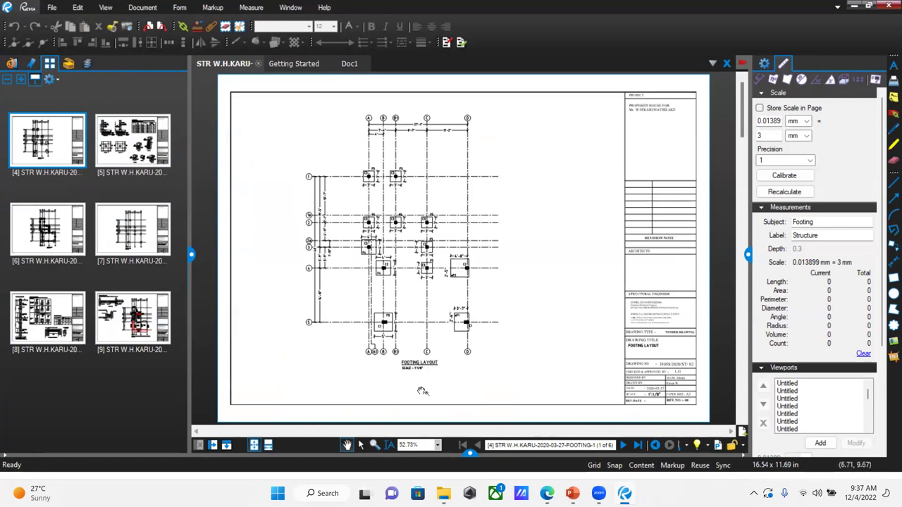
Step: Erase the FOOTING LAYOUT title and its scale note below the plan with the Erase Content tool
{"action": "scroll", "coordinate": [394, 377], "scroll_direction": "up", "scroll_amount": 5}
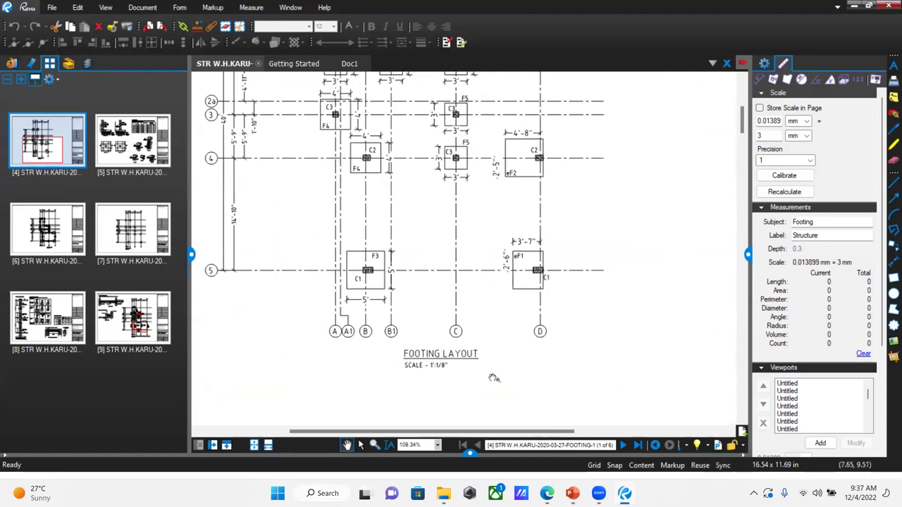
{"action": "left_click", "coordinate": [226, 26]}
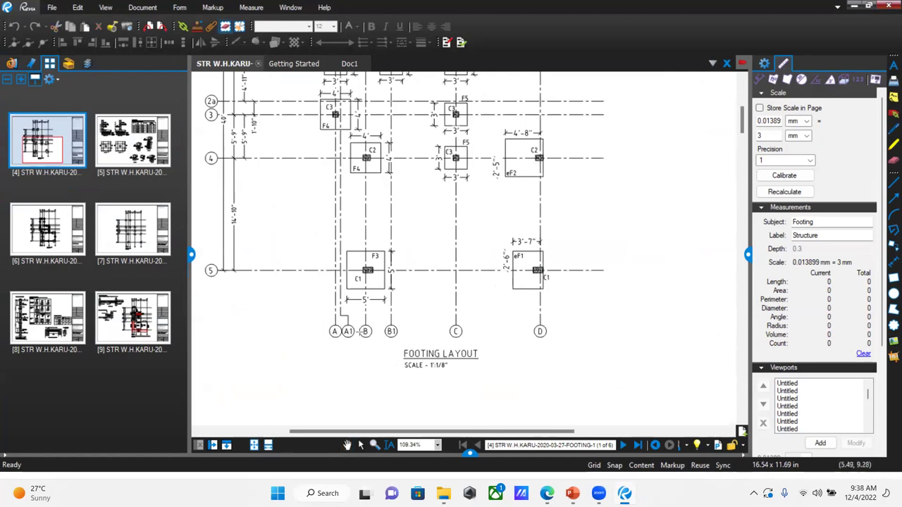
{"action": "left_click_drag", "start_coordinate": [389, 343], "coordinate": [510, 388]}
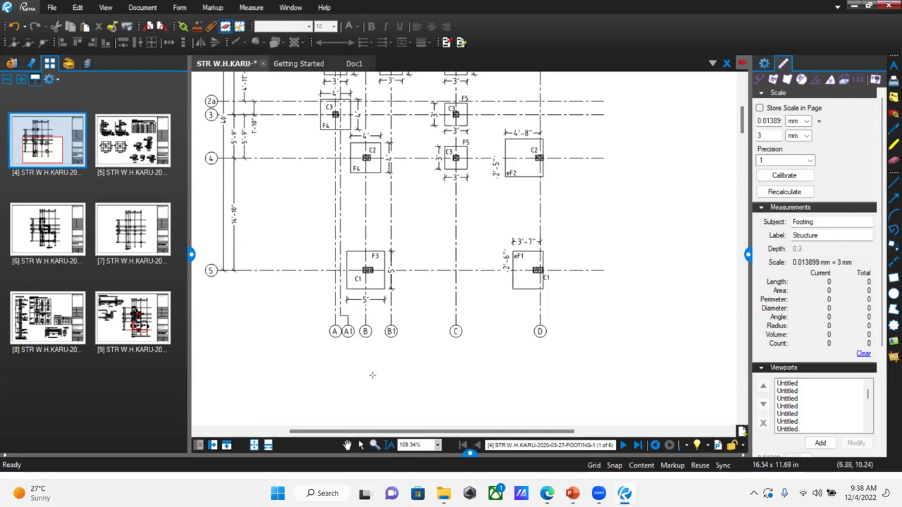
Step: Split the document view vertically and show the footing detail page beside the footing layout, enlarging both for comparison
{"action": "scroll", "coordinate": [457, 341], "scroll_direction": "down", "scroll_amount": 3}
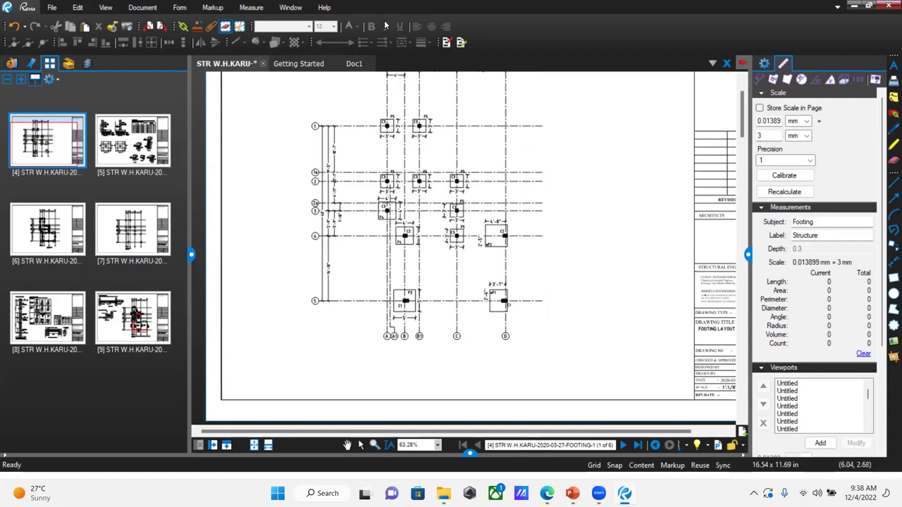
{"action": "scroll", "coordinate": [393, 282], "scroll_direction": "down", "scroll_amount": 1}
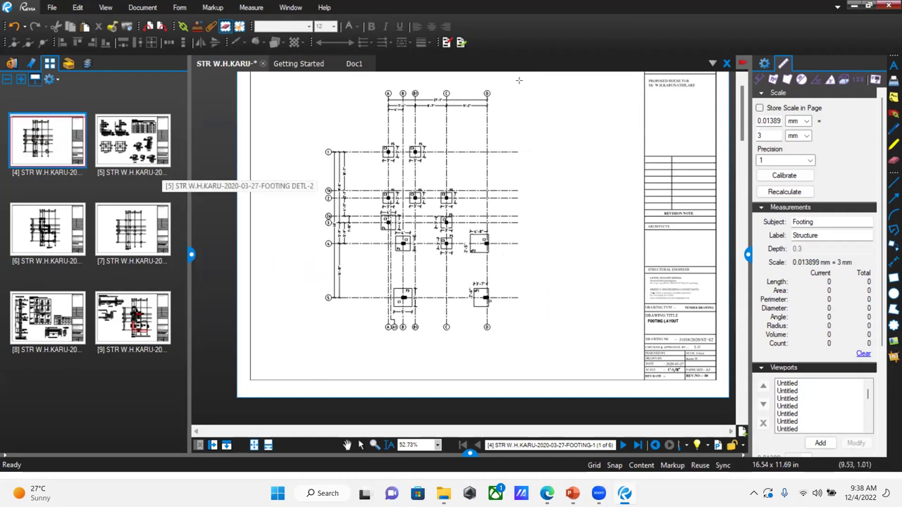
{"action": "left_click", "coordinate": [213, 445]}
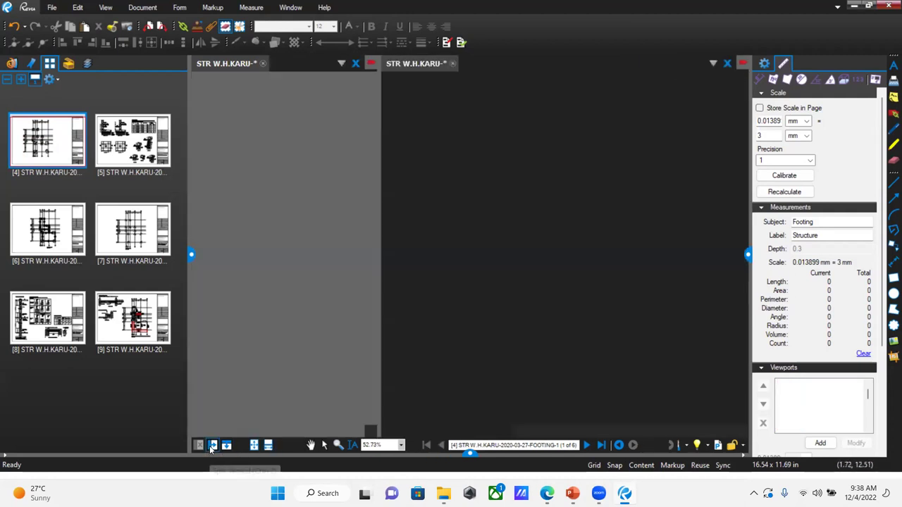
{"action": "left_click", "coordinate": [144, 148]}
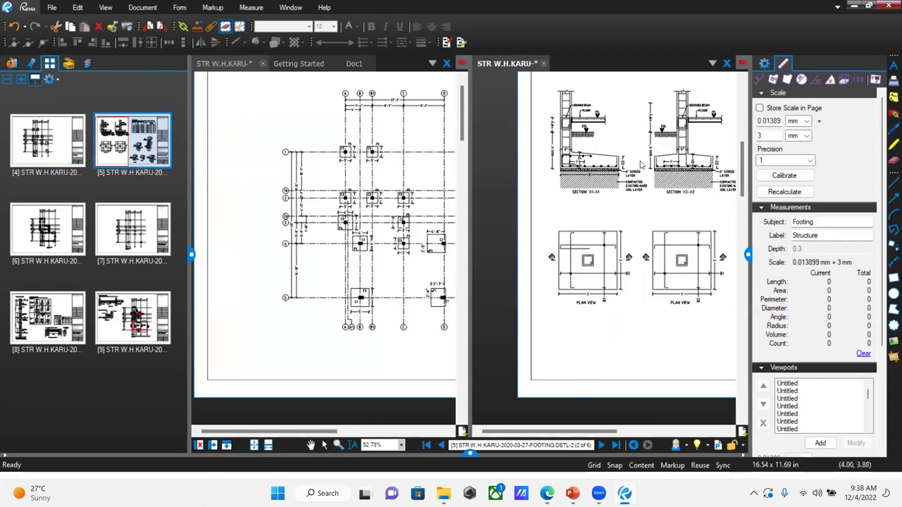
{"action": "scroll", "coordinate": [696, 156], "scroll_direction": "up", "scroll_amount": 5}
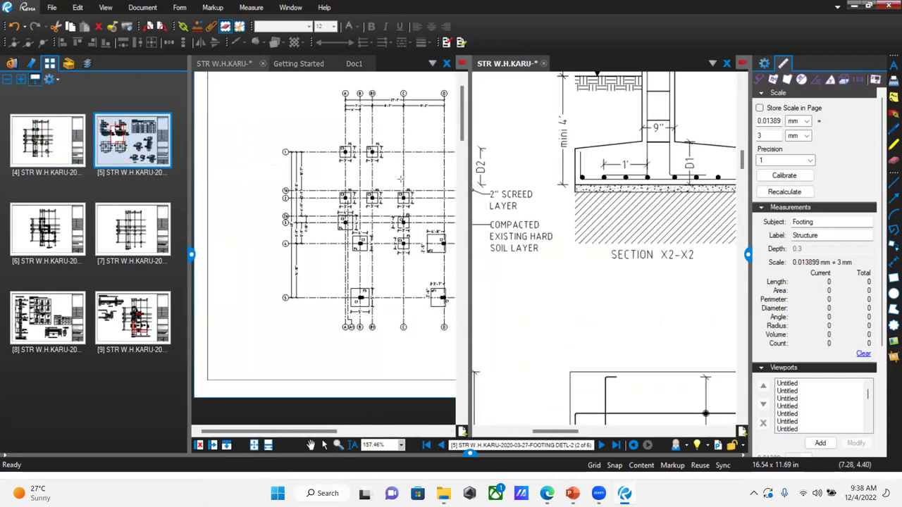
{"action": "scroll", "coordinate": [400, 178], "scroll_direction": "up", "scroll_amount": 5}
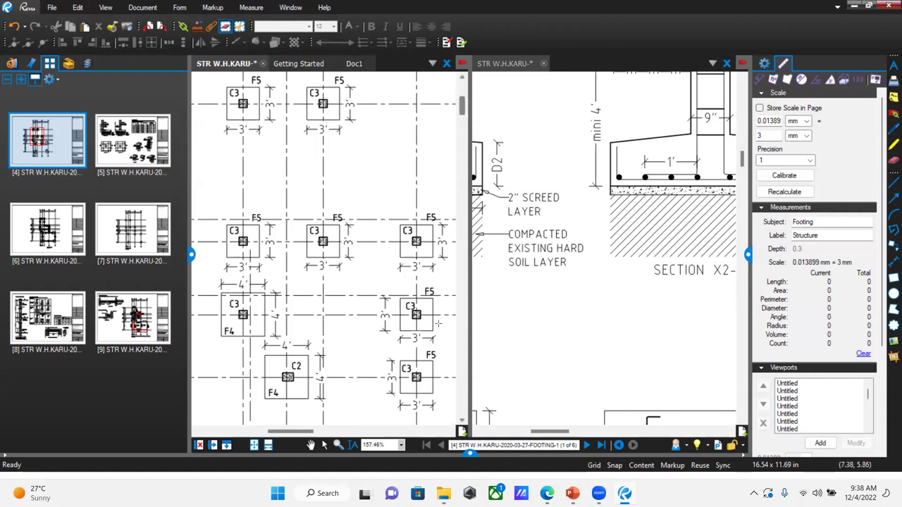
Step: Open and enlarge the markups list, and measure the length across the F5 footing at grid B1/2
{"action": "left_click", "coordinate": [470, 455]}
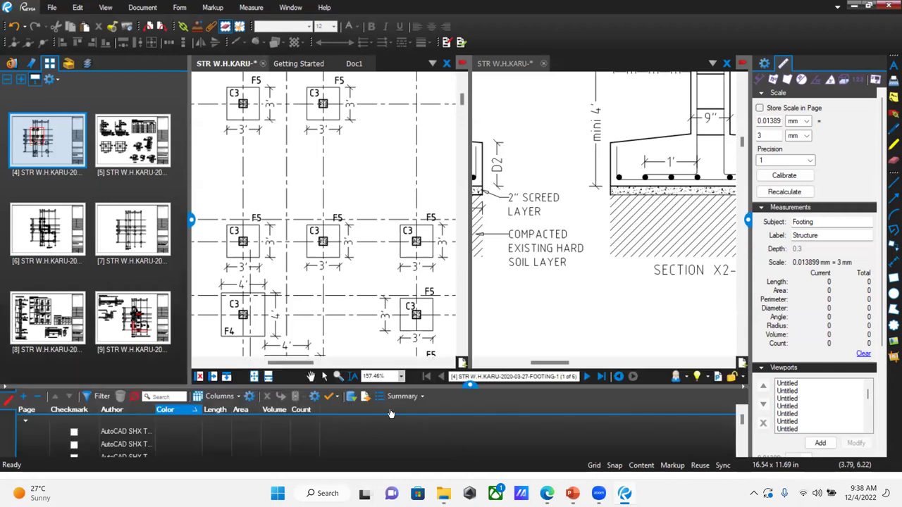
{"action": "left_click_drag", "start_coordinate": [431, 385], "coordinate": [423, 283]}
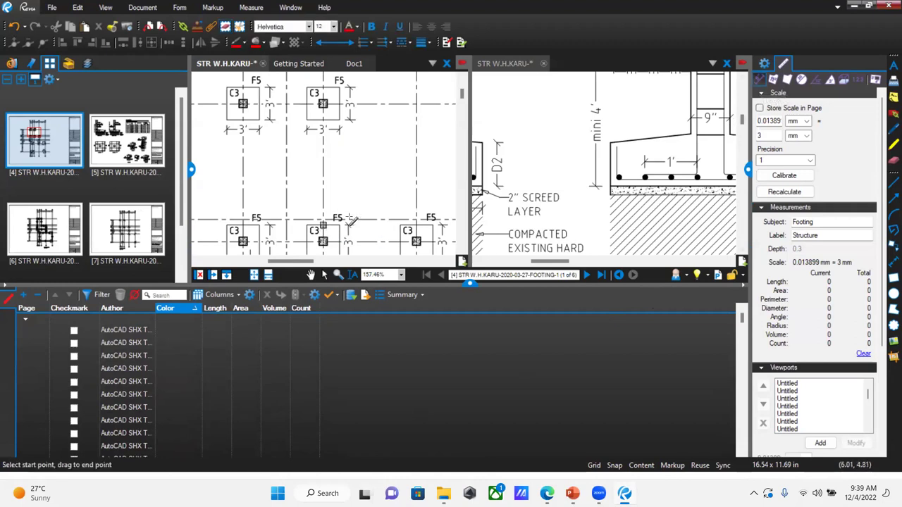
{"action": "scroll", "coordinate": [314, 218], "scroll_direction": "up", "scroll_amount": 2}
{"action": "left_click_drag", "start_coordinate": [314, 212], "coordinate": [352, 209]}
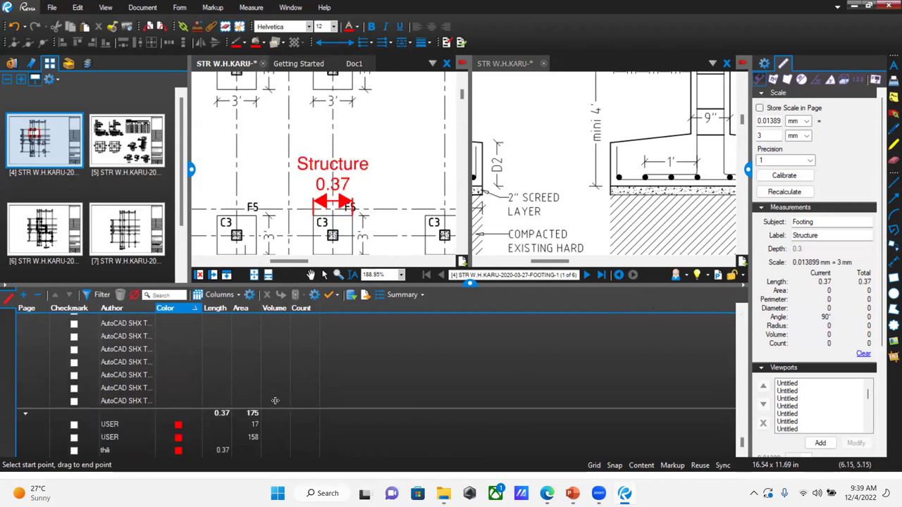
Step: Measure the area of the F5 footing at grid C/2 by tracing its four corners
{"action": "left_click", "coordinate": [786, 81]}
{"action": "scroll", "coordinate": [414, 215], "scroll_direction": "down", "scroll_amount": 2}
{"action": "left_click", "coordinate": [410, 213]}
{"action": "scroll", "coordinate": [427, 220], "scroll_direction": "up", "scroll_amount": 2}
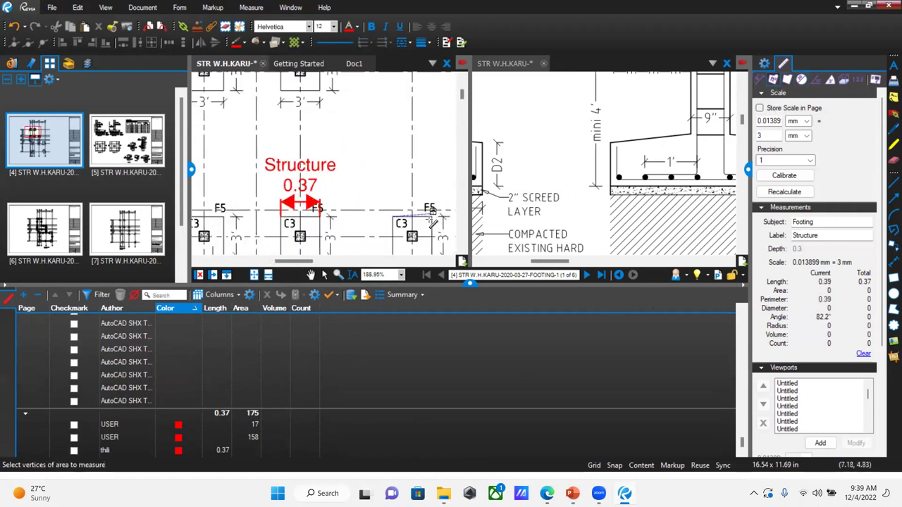
{"action": "left_click", "coordinate": [427, 216]}
{"action": "scroll", "coordinate": [427, 216], "scroll_direction": "down", "scroll_amount": 2}
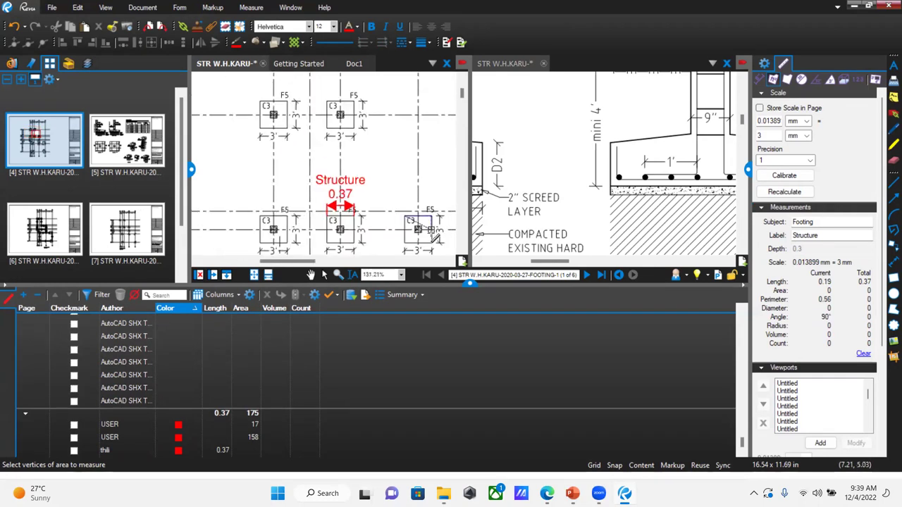
{"action": "scroll", "coordinate": [384, 181], "scroll_direction": "down", "scroll_amount": 2}
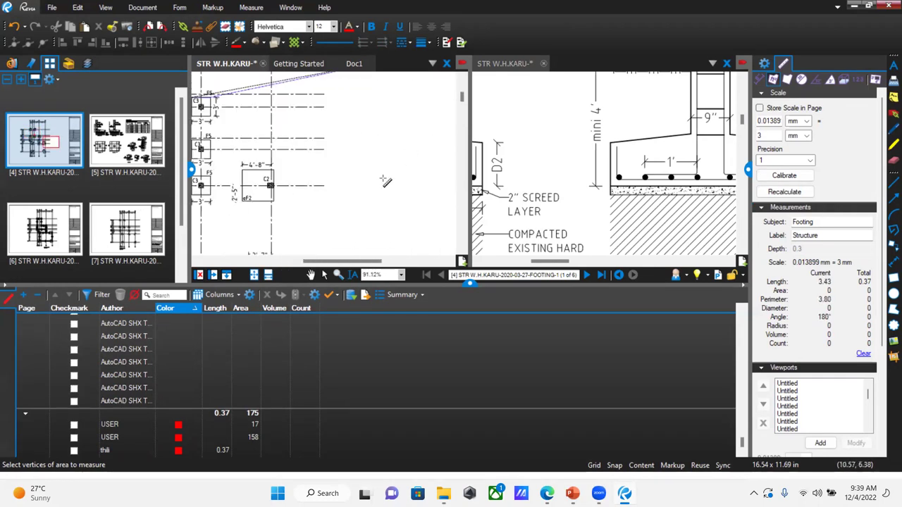
{"action": "scroll", "coordinate": [384, 181], "scroll_direction": "down", "scroll_amount": 1}
{"action": "left_click", "coordinate": [225, 129]}
{"action": "left_click", "coordinate": [223, 111]}
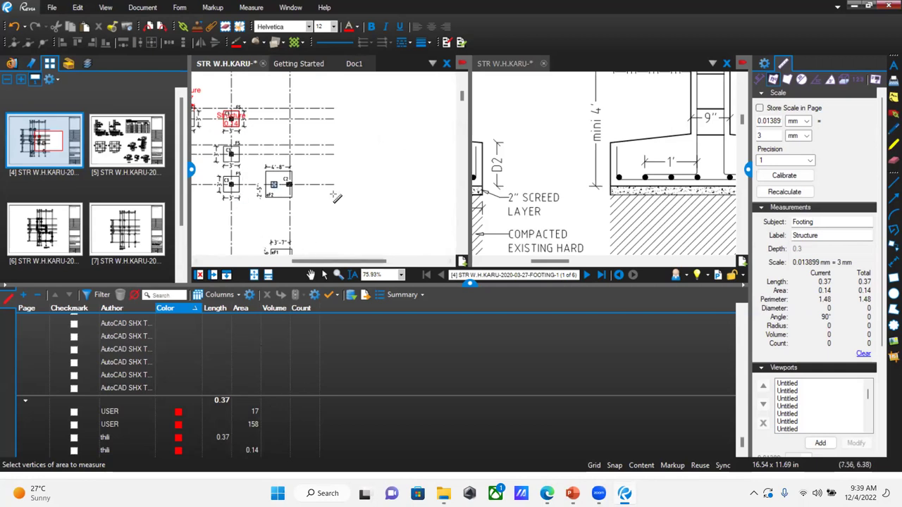
Step: Count the footings at grids A/1, B1/1, A/2, B1/2, A/3 and C/3 with the Count measurement tool
{"action": "scroll", "coordinate": [333, 205], "scroll_direction": "down", "scroll_amount": 2}
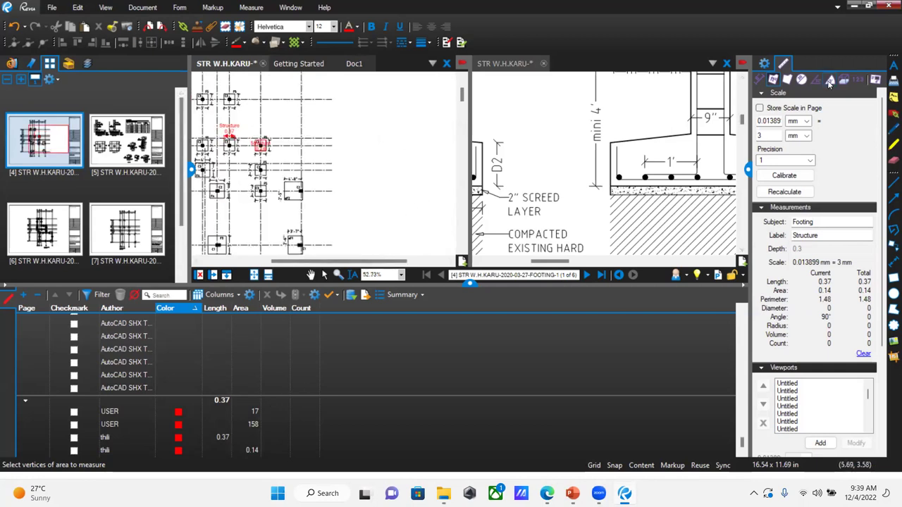
{"action": "key", "text": "Escape"}
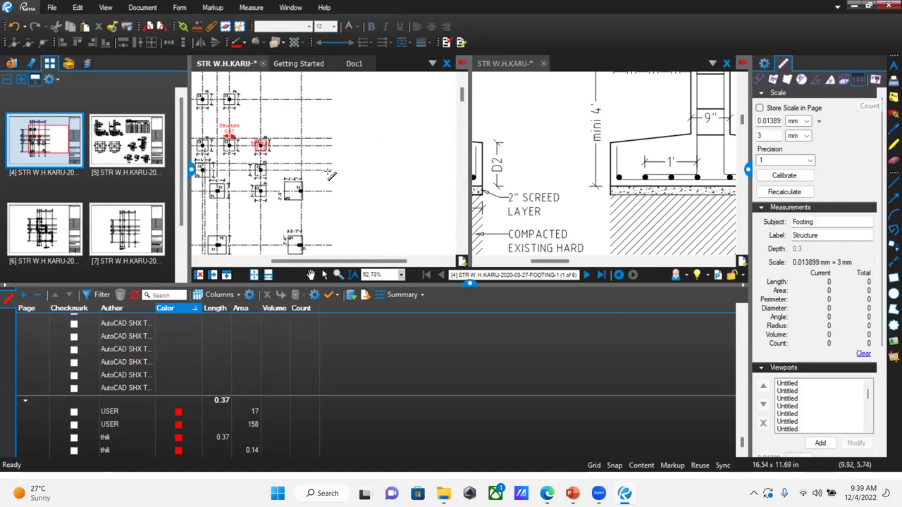
{"action": "scroll", "coordinate": [357, 207], "scroll_direction": "down", "scroll_amount": 1}
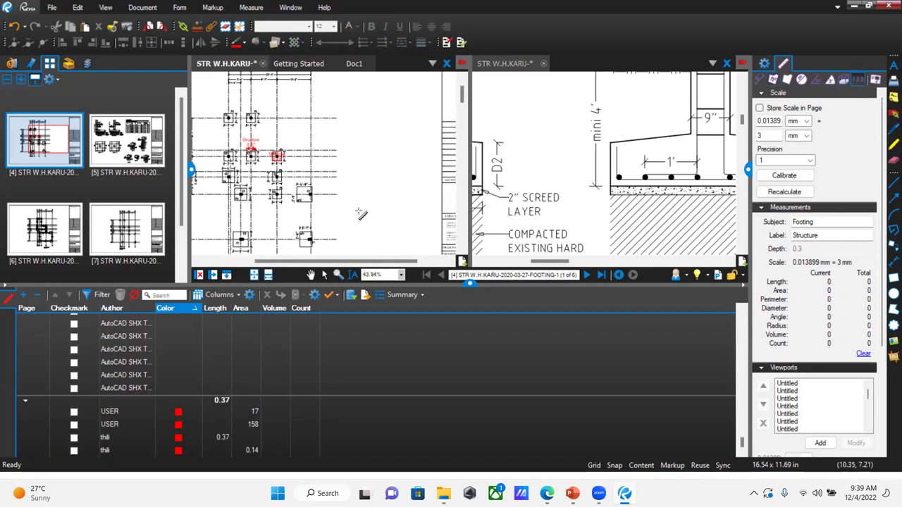
{"action": "scroll", "coordinate": [238, 119], "scroll_direction": "up", "scroll_amount": 4}
{"action": "left_click", "coordinate": [231, 115]}
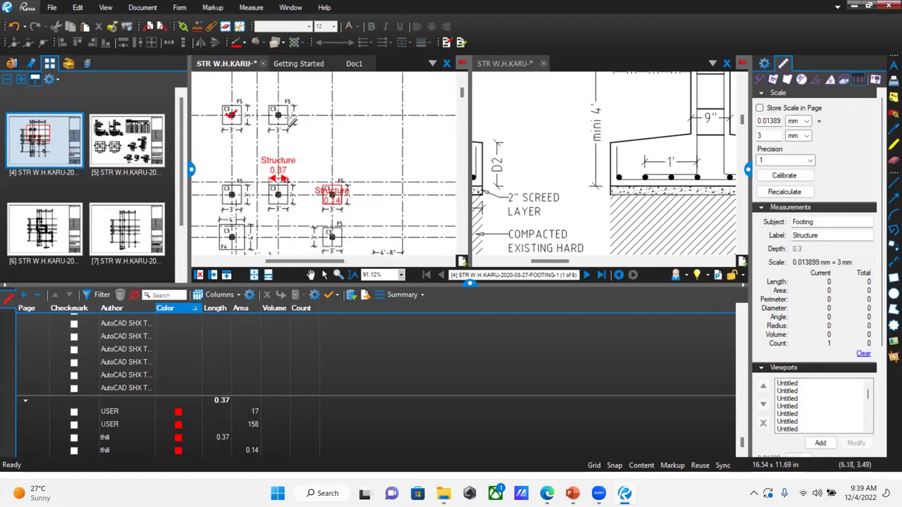
{"action": "left_click", "coordinate": [278, 115]}
{"action": "left_click", "coordinate": [232, 194]}
{"action": "left_click", "coordinate": [278, 194]}
{"action": "left_click", "coordinate": [231, 238]}
{"action": "left_click", "coordinate": [328, 235]}
Step: Add the F5 footing at grid C/4 to the count and finish the count measurement
{"action": "scroll", "coordinate": [317, 220], "scroll_direction": "down", "scroll_amount": 2}
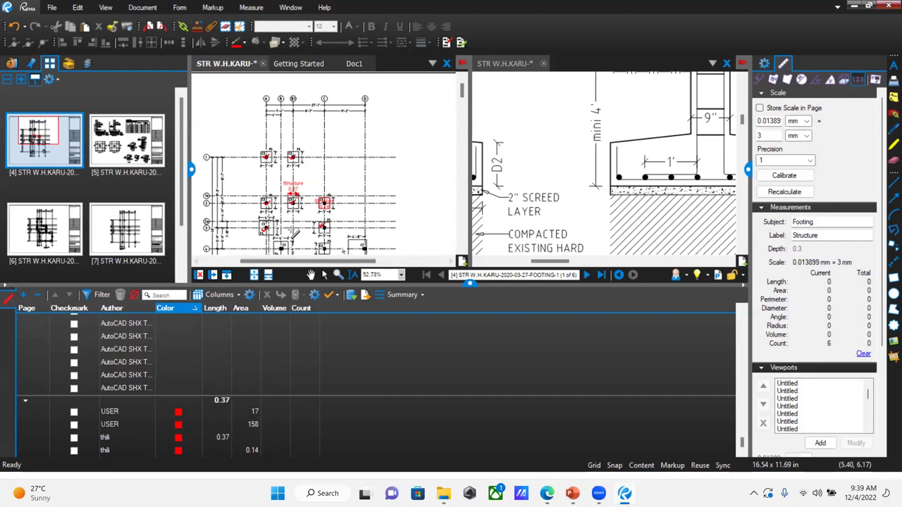
{"action": "scroll", "coordinate": [300, 231], "scroll_direction": "down", "scroll_amount": 1}
{"action": "left_click", "coordinate": [318, 246]}
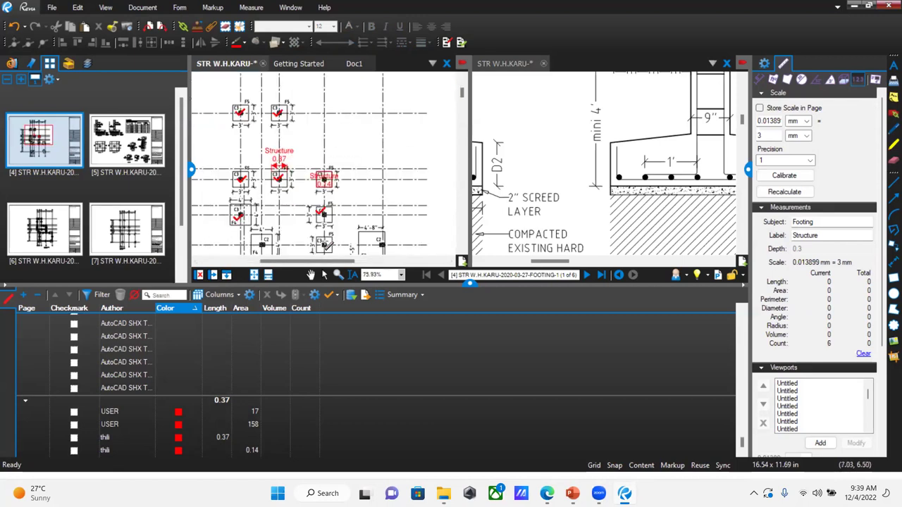
{"action": "scroll", "coordinate": [328, 224], "scroll_direction": "down", "scroll_amount": 4}
{"action": "scroll", "coordinate": [330, 228], "scroll_direction": "down", "scroll_amount": 1}
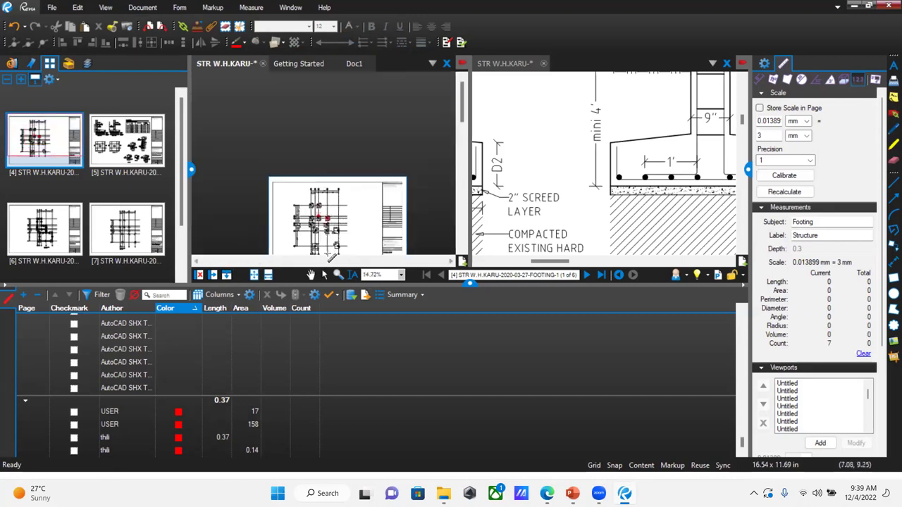
{"action": "scroll", "coordinate": [328, 250], "scroll_direction": "up", "scroll_amount": 5}
{"action": "scroll", "coordinate": [328, 254], "scroll_direction": "up", "scroll_amount": 4}
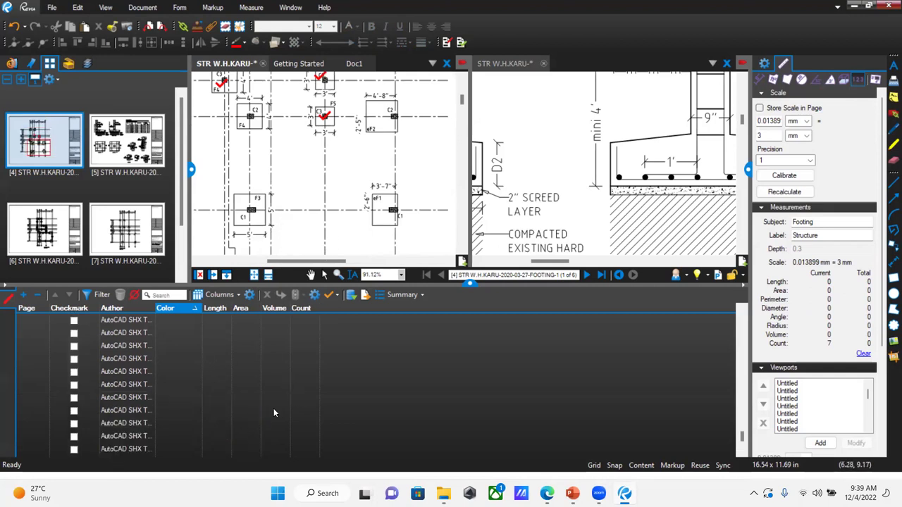
{"action": "right_click", "coordinate": [359, 172]}
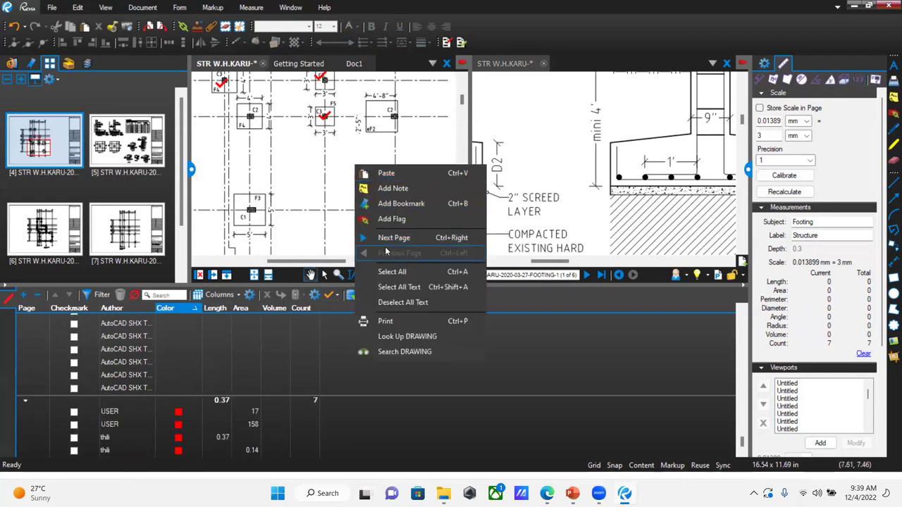
{"action": "left_click", "coordinate": [399, 142]}
Step: Hide the markups list and draw a cloud around the footings between grids A to B1 and 1 to 2
{"action": "scroll", "coordinate": [333, 182], "scroll_direction": "down", "scroll_amount": 3}
{"action": "scroll", "coordinate": [333, 183], "scroll_direction": "down", "scroll_amount": 1}
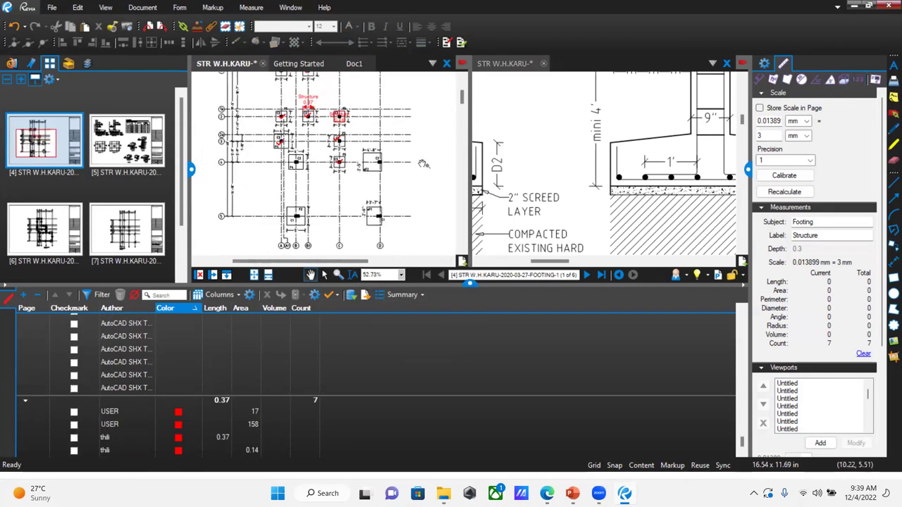
{"action": "left_click", "coordinate": [470, 284]}
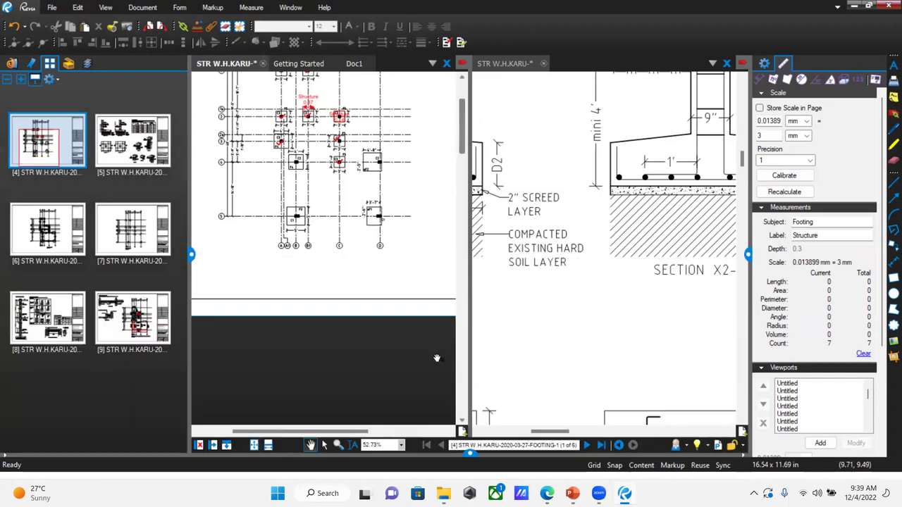
{"action": "scroll", "coordinate": [360, 243], "scroll_direction": "down", "scroll_amount": 2}
{"action": "scroll", "coordinate": [360, 183], "scroll_direction": "up", "scroll_amount": 2}
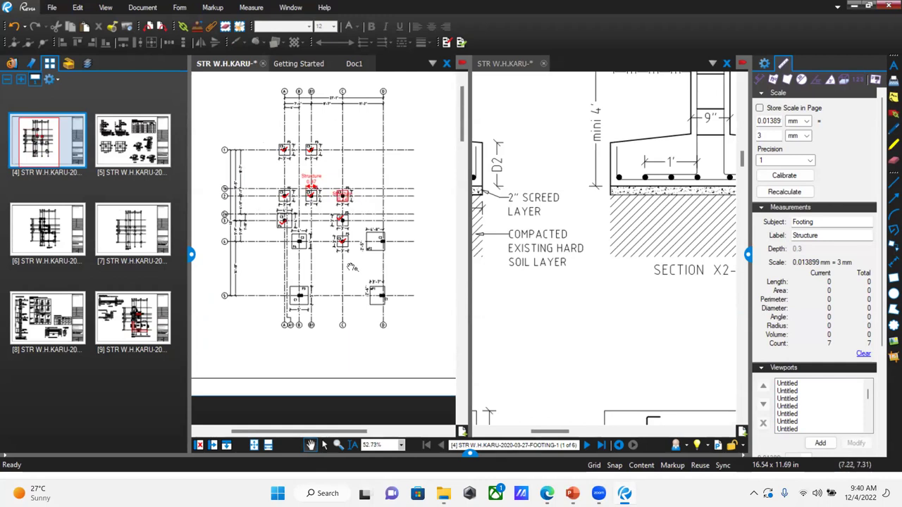
{"action": "left_click_drag", "start_coordinate": [351, 268], "coordinate": [352, 244]}
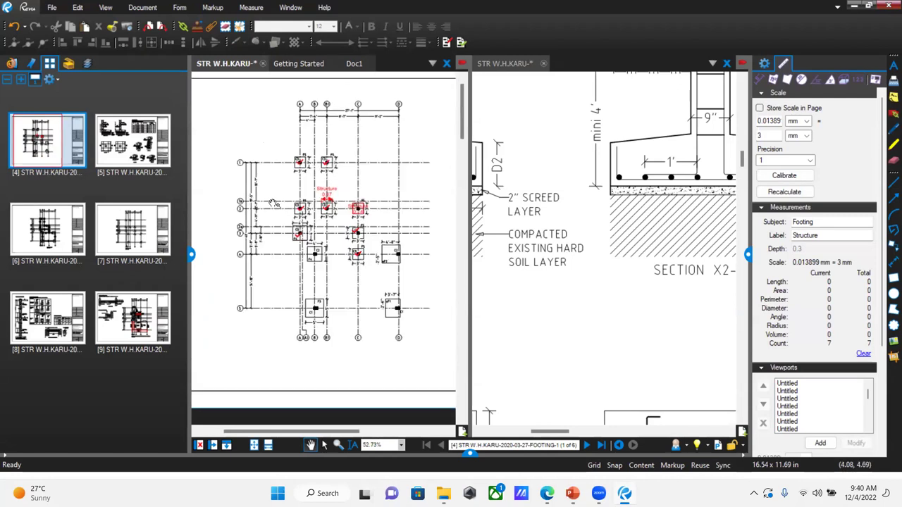
{"action": "left_click_drag", "start_coordinate": [275, 208], "coordinate": [303, 220]}
{"action": "key", "text": "c"}
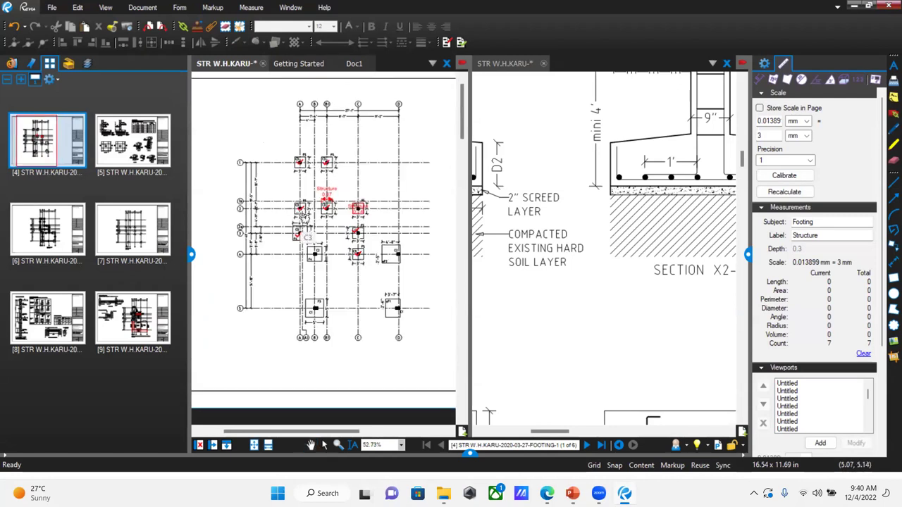
{"action": "left_click_drag", "start_coordinate": [258, 166], "coordinate": [338, 207]}
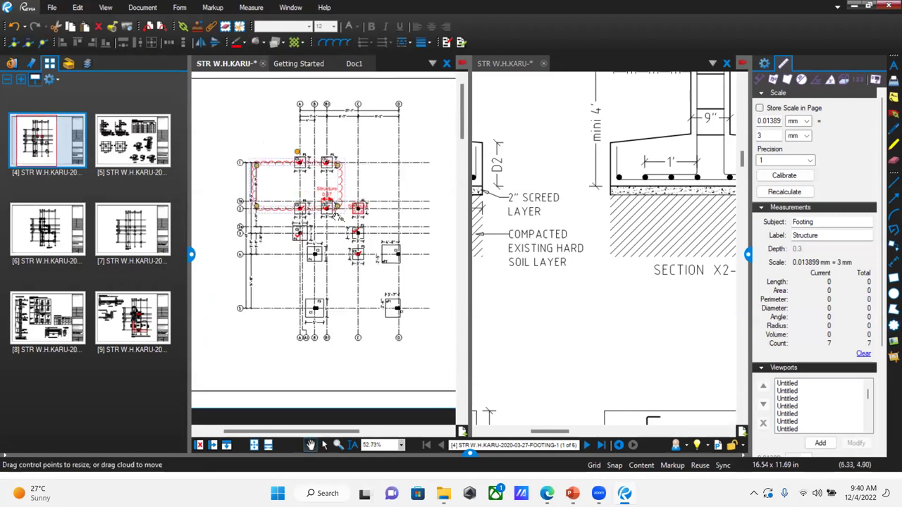
Step: Draw a second cloud around the F3 footing at grid B/5
{"action": "scroll", "coordinate": [290, 179], "scroll_direction": "up", "scroll_amount": 3}
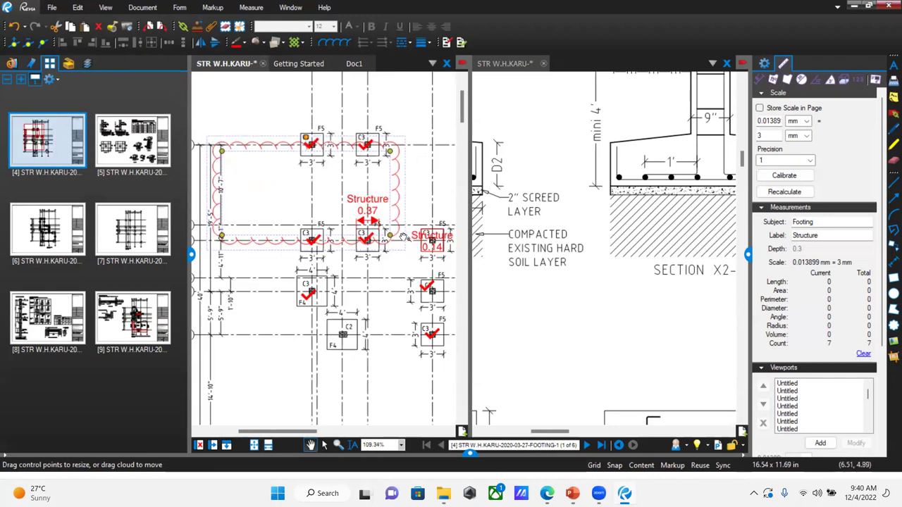
{"action": "scroll", "coordinate": [404, 238], "scroll_direction": "down", "scroll_amount": 3}
{"action": "scroll", "coordinate": [252, 244], "scroll_direction": "up", "scroll_amount": 4}
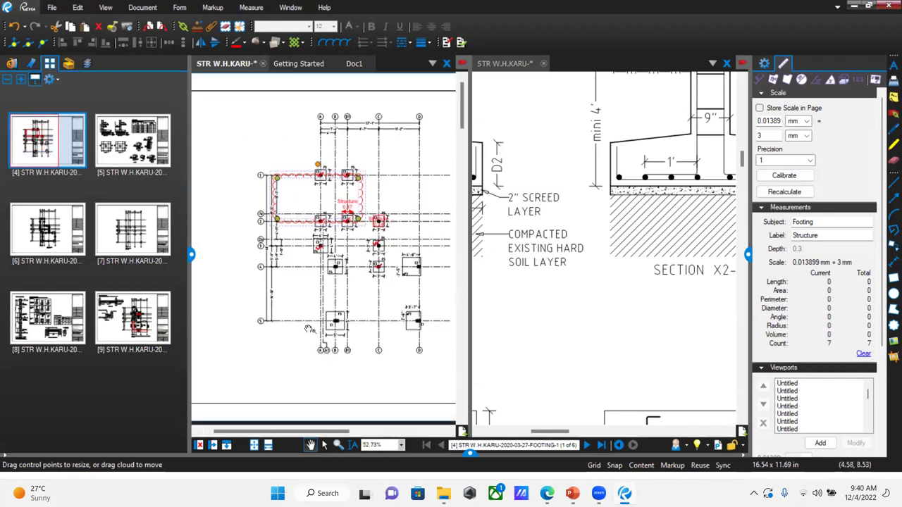
{"action": "scroll", "coordinate": [326, 322], "scroll_direction": "up", "scroll_amount": 1}
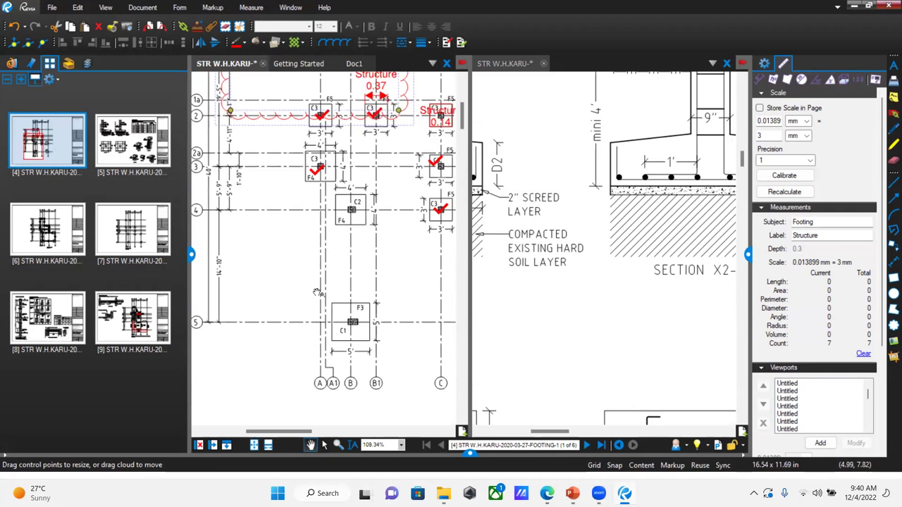
{"action": "key", "text": "c"}
{"action": "left_click_drag", "start_coordinate": [311, 290], "coordinate": [393, 360]}
{"action": "double_click", "coordinate": [394, 360]}
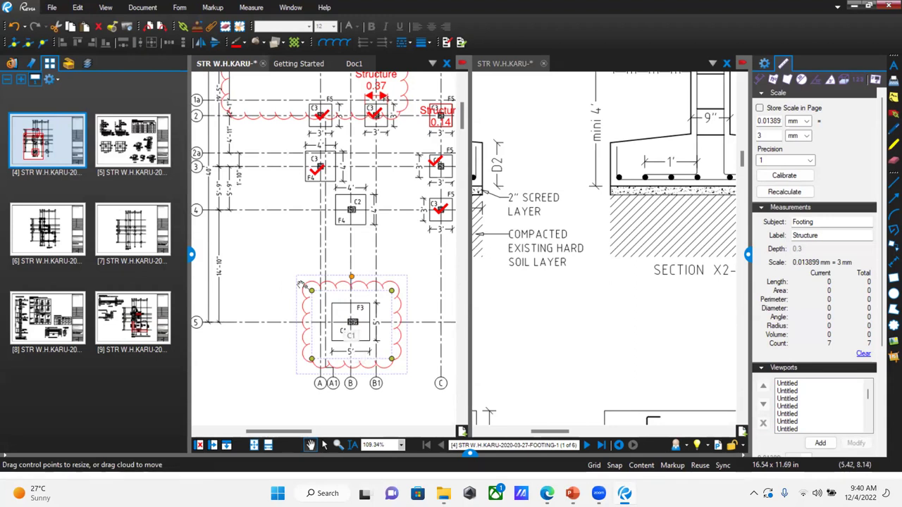
Step: Add an arrow pointing to the F3 footing's cloud and a text box below it reading "Reffer this"
{"action": "scroll", "coordinate": [383, 286], "scroll_direction": "down", "scroll_amount": 3}
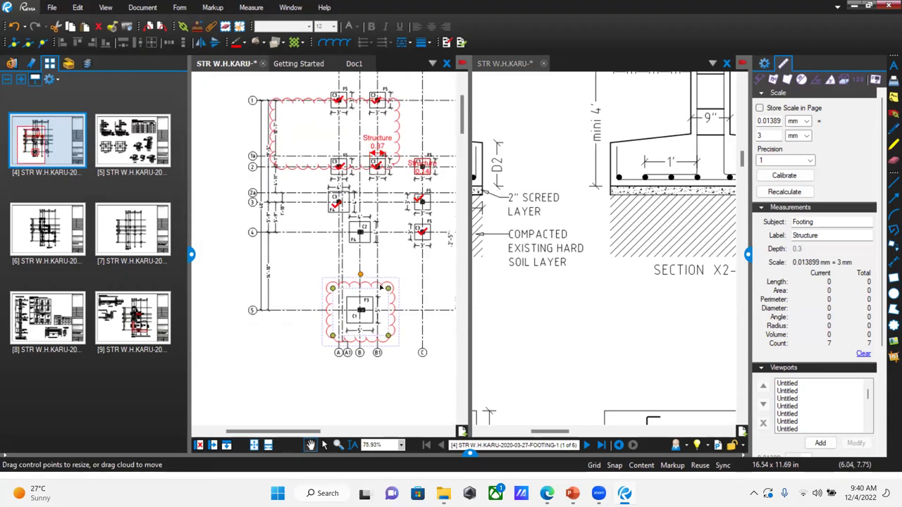
{"action": "left_click_drag", "start_coordinate": [319, 365], "coordinate": [340, 331]}
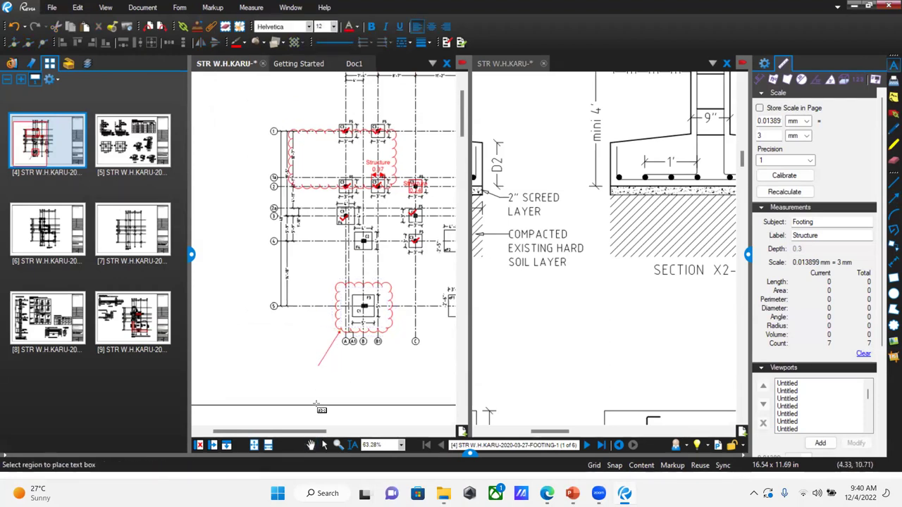
{"action": "left_click_drag", "start_coordinate": [299, 365], "coordinate": [361, 390]}
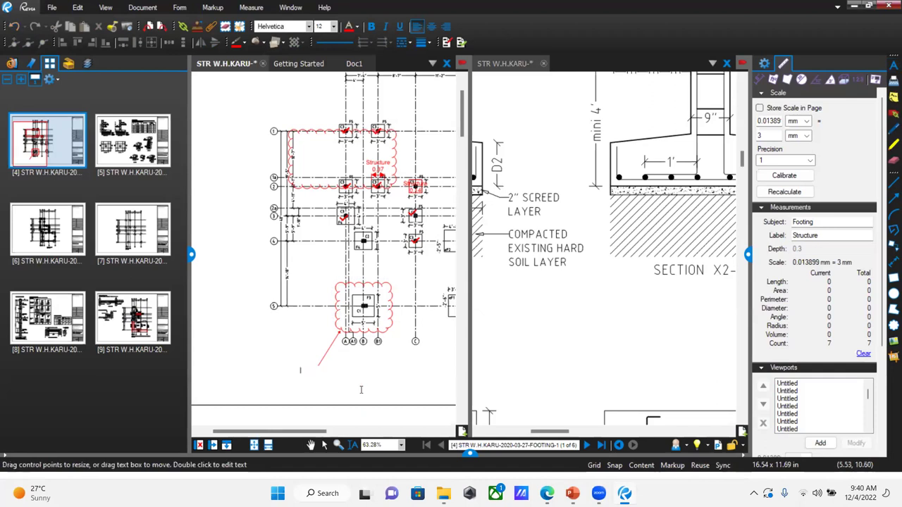
{"action": "type", "text": "Reffer this"}
Step: Close Bluebeam Revu and clear the presentation and folder windows to reach the desktop
{"action": "left_click", "coordinate": [888, 6]}
{"action": "left_click", "coordinate": [465, 294]}
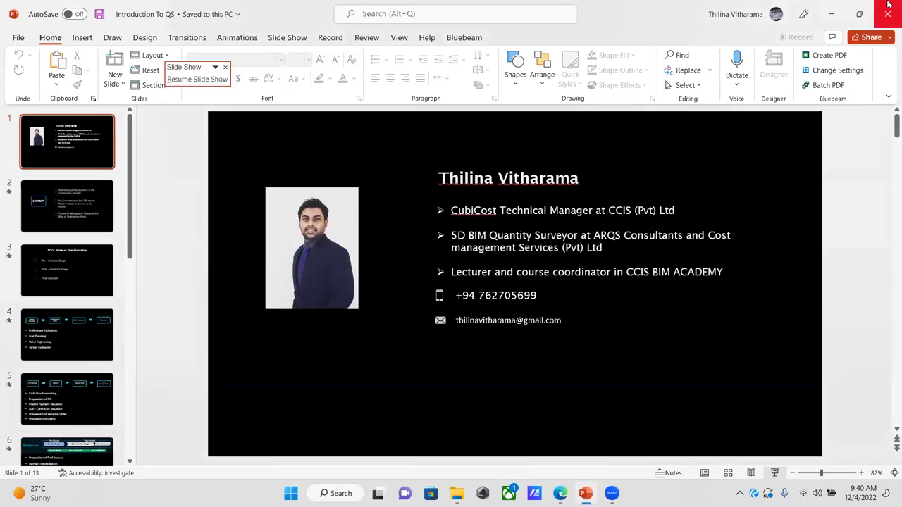
{"action": "left_click", "coordinate": [830, 14]}
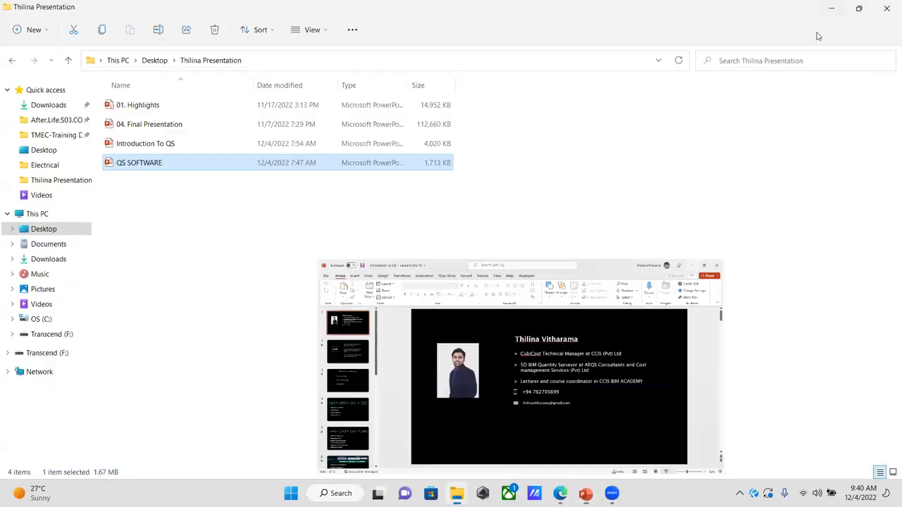
{"action": "left_click", "coordinate": [473, 265]}
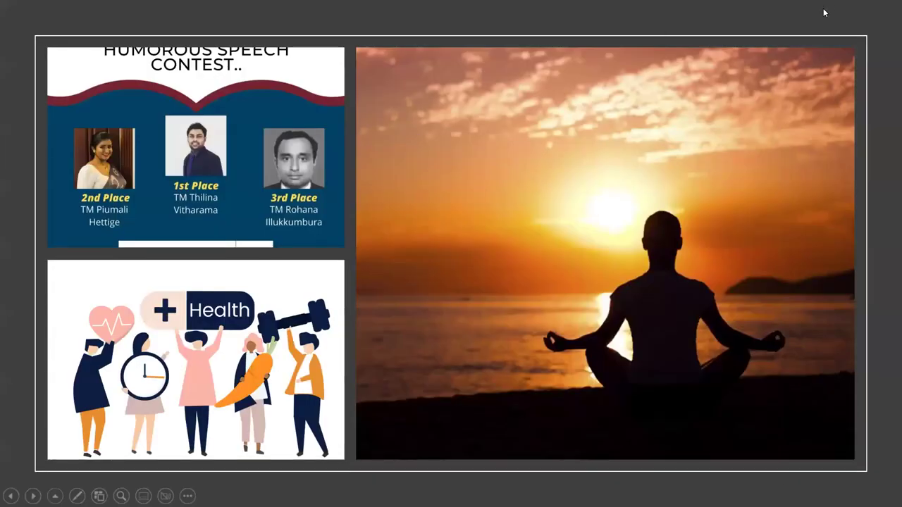
{"action": "key", "text": "Escape"}
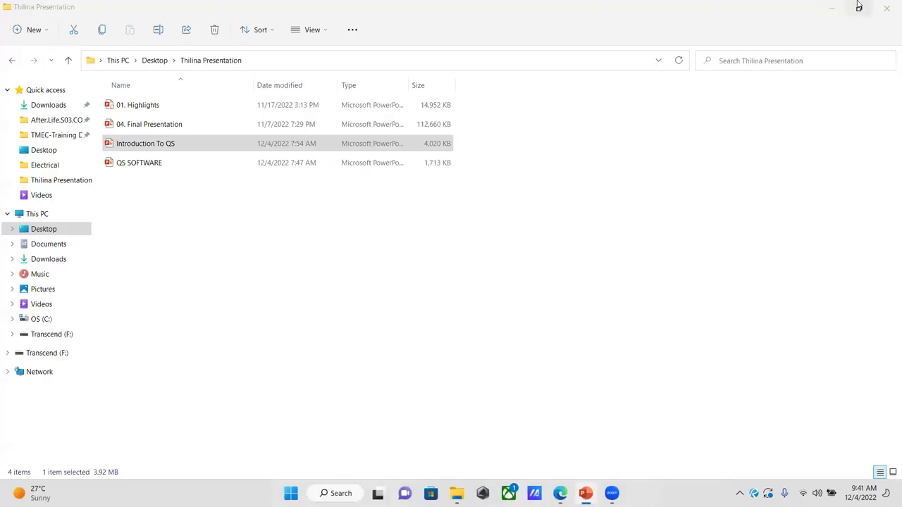
{"action": "left_click", "coordinate": [825, 9]}
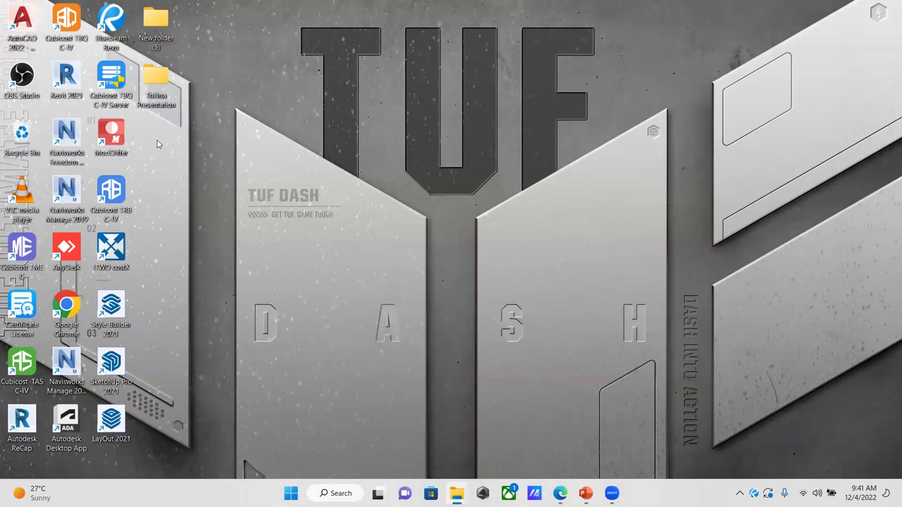
Step: Launch iTWO costX and open the Applewood University (Metric) building in Dimension View
{"action": "double_click", "coordinate": [110, 248]}
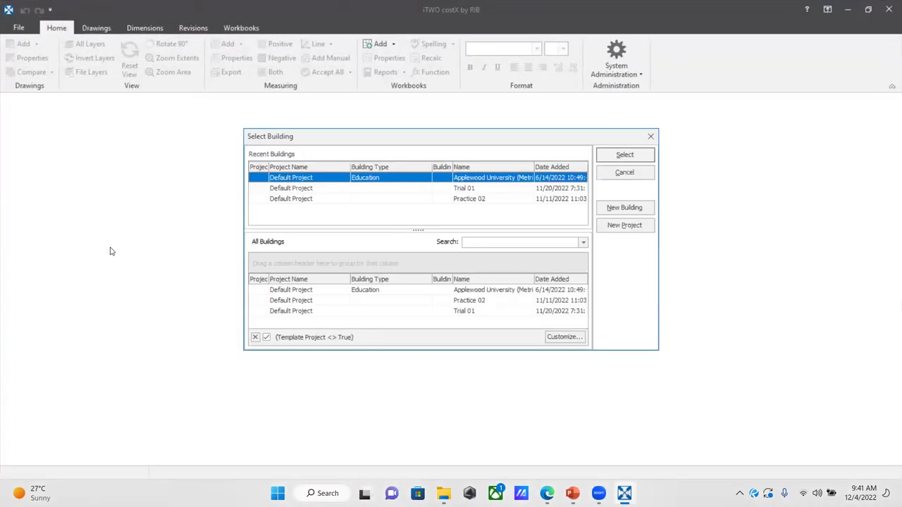
{"action": "left_click", "coordinate": [627, 154]}
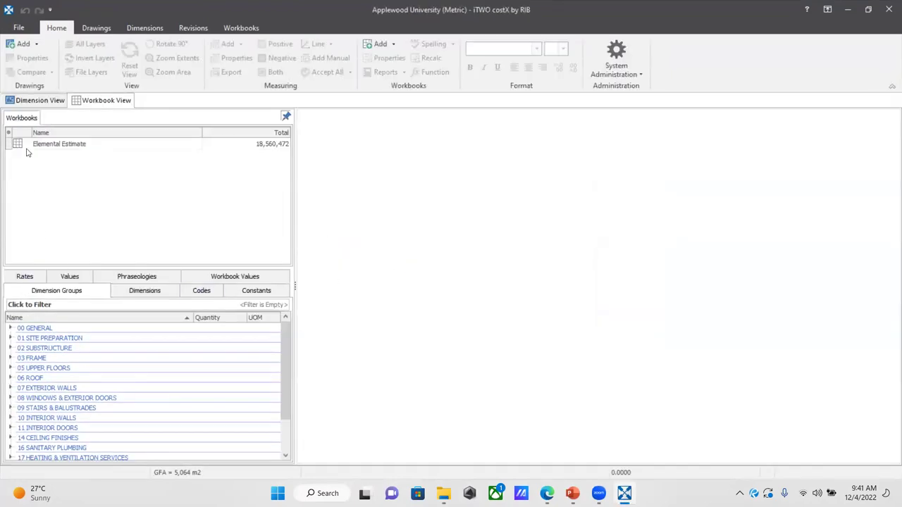
{"action": "left_click", "coordinate": [39, 103]}
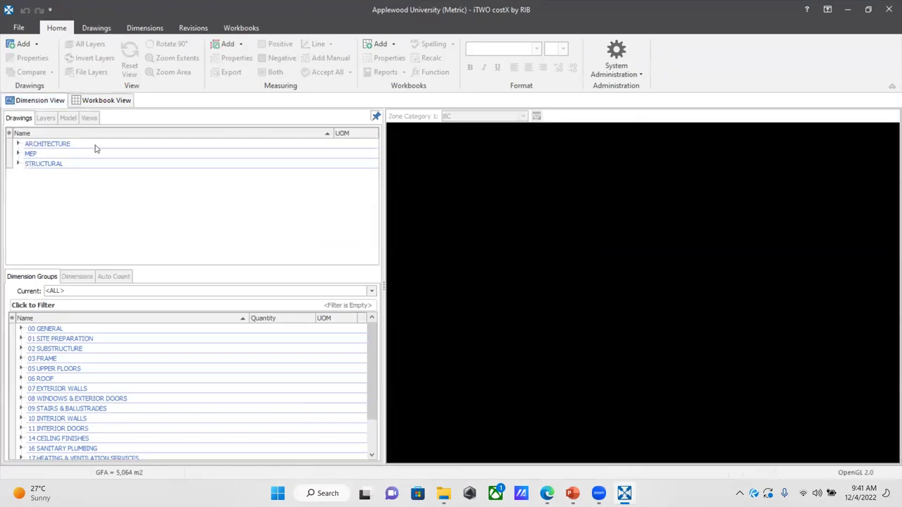
Step: Open the EX01-01 - Ground Floor Plan: PDF drawing from the architecture plans
{"action": "left_click", "coordinate": [18, 144]}
{"action": "left_click", "coordinate": [29, 153]}
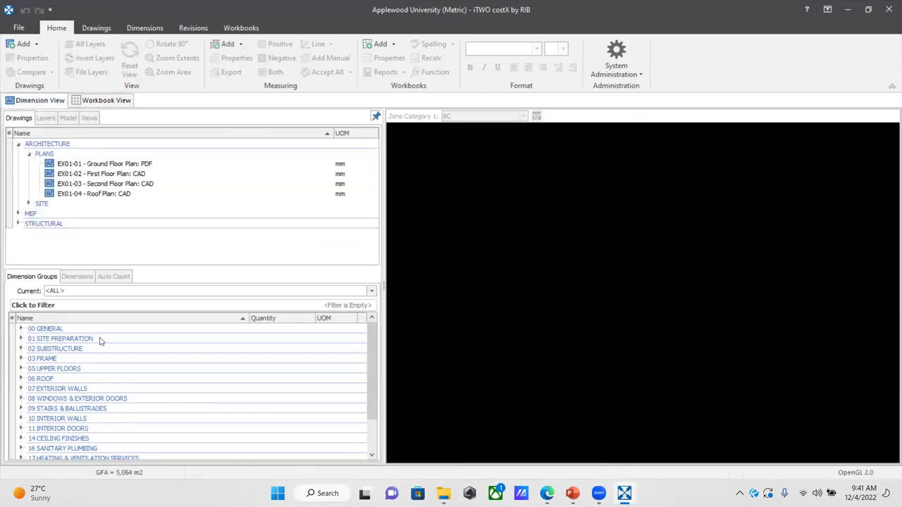
{"action": "double_click", "coordinate": [91, 163]}
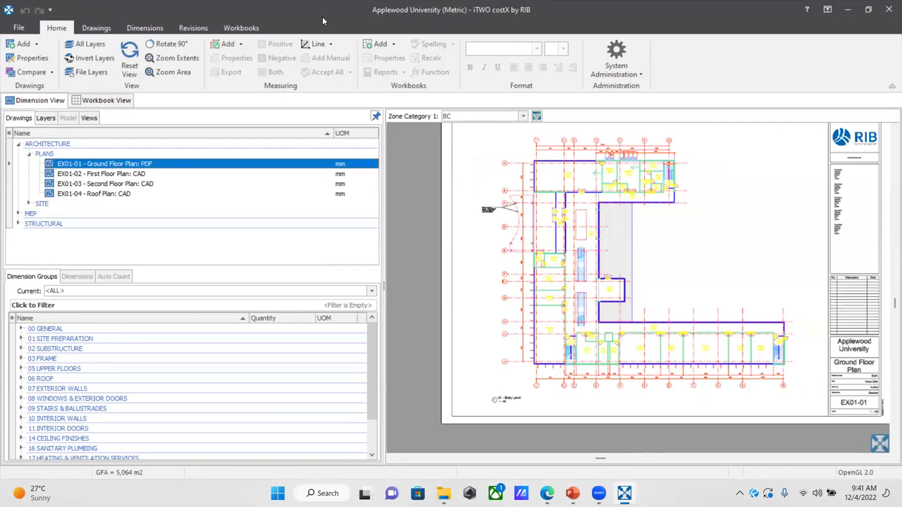
Step: Select the Pile - Steel Pipe 400mm Diameter group under 02.01 PILING and view it on the S-1-1 - Ground Floor Structure: PDF drawing
{"action": "left_click", "coordinate": [22, 349]}
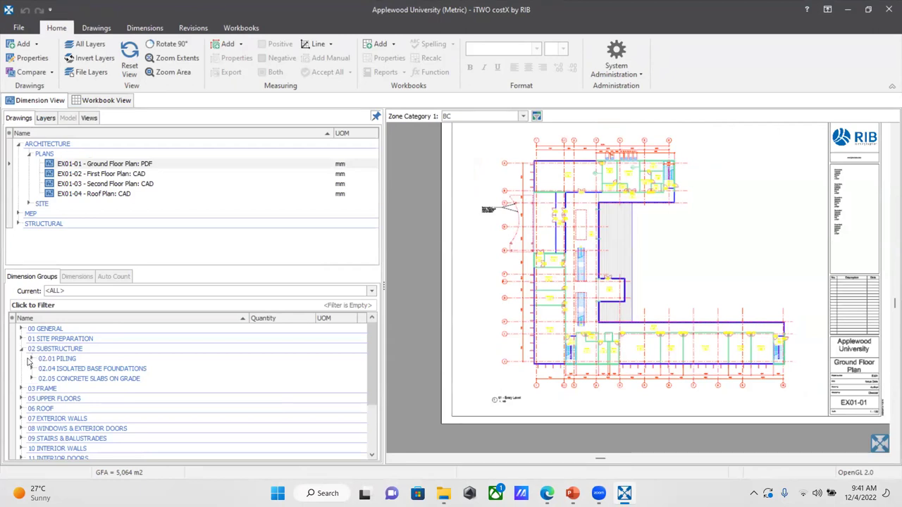
{"action": "left_click", "coordinate": [31, 359]}
{"action": "left_click", "coordinate": [74, 368]}
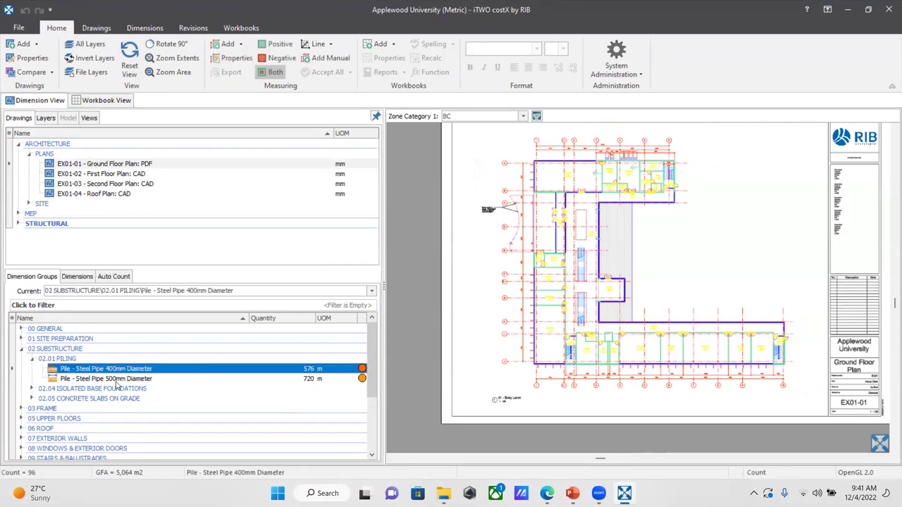
{"action": "left_click", "coordinate": [19, 223]}
{"action": "left_click", "coordinate": [29, 243]}
{"action": "double_click", "coordinate": [63, 255]}
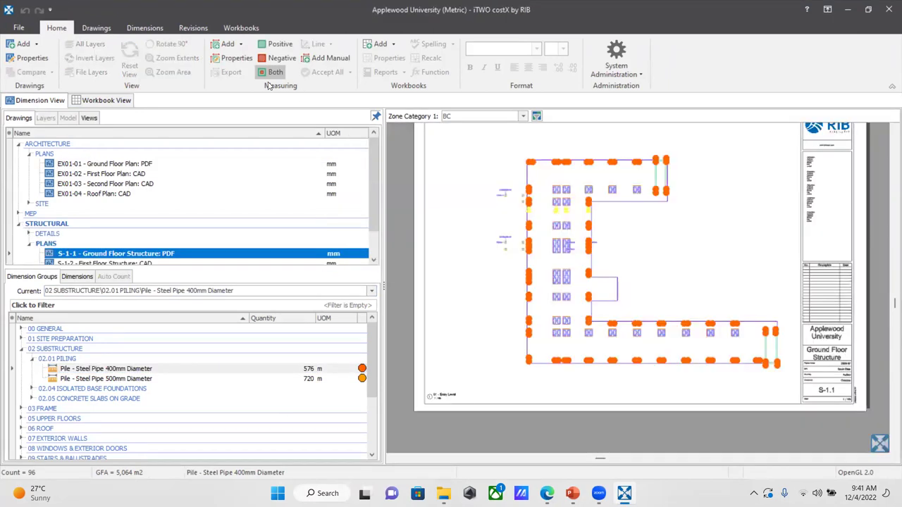
Step: View the S-1-1 - Ground Floor Structure: PDF drawing in 3D and examine the measured 400 mm steel pipe piles
{"action": "left_click", "coordinate": [95, 27]}
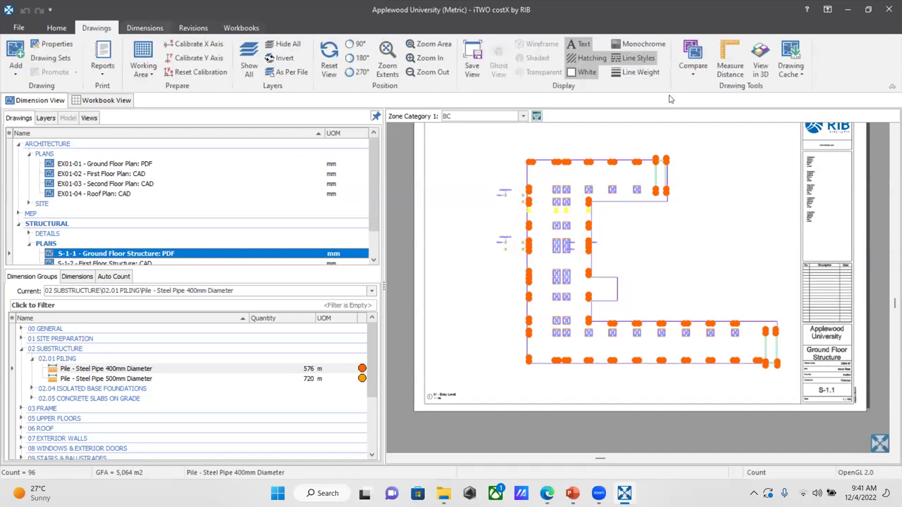
{"action": "left_click", "coordinate": [760, 66]}
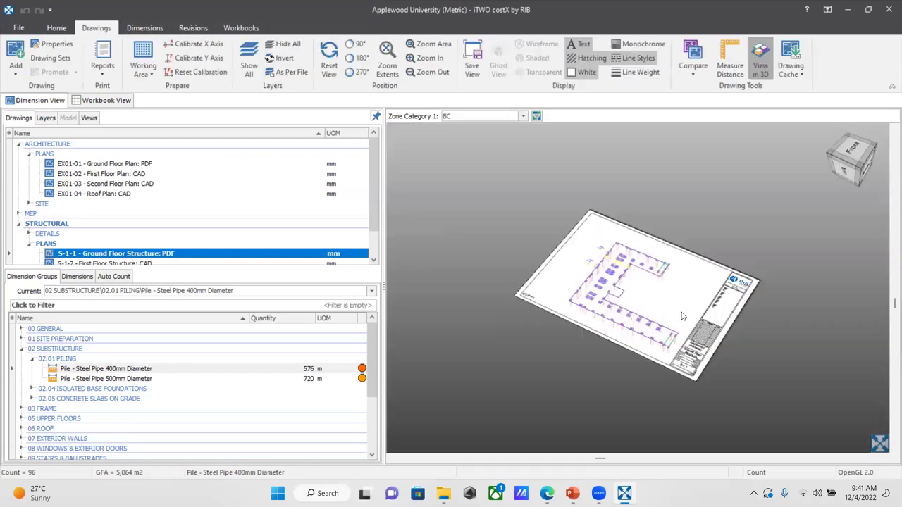
{"action": "scroll", "coordinate": [599, 296], "scroll_direction": "up", "scroll_amount": 5}
{"action": "scroll", "coordinate": [625, 294], "scroll_direction": "down", "scroll_amount": 5}
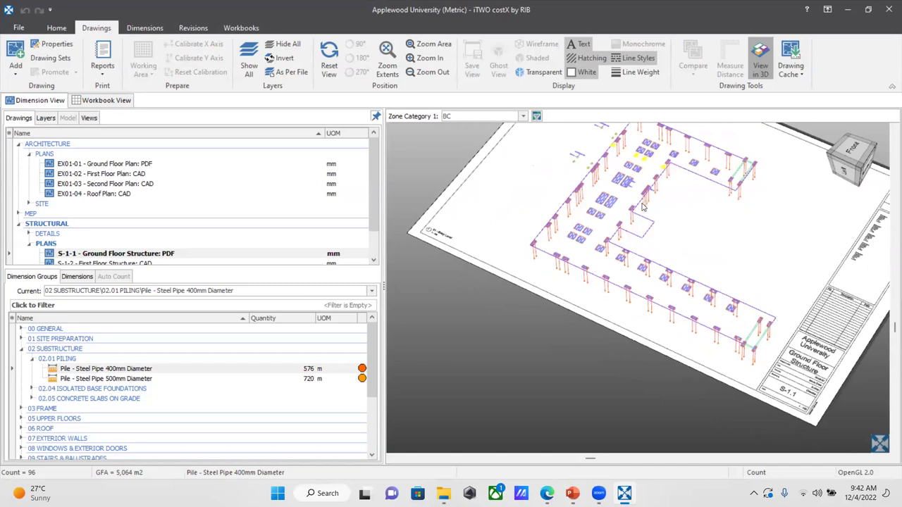
{"action": "left_click", "coordinate": [387, 60]}
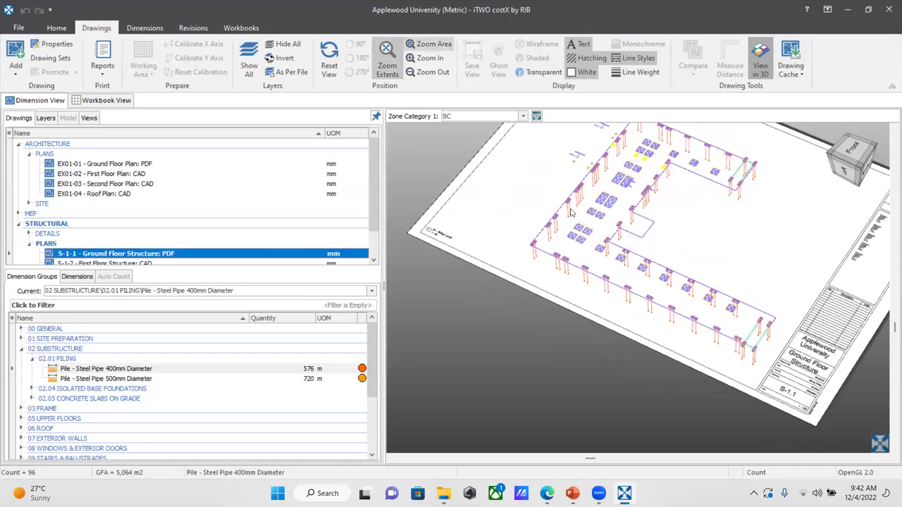
{"action": "left_click_drag", "start_coordinate": [585, 228], "coordinate": [617, 180]}
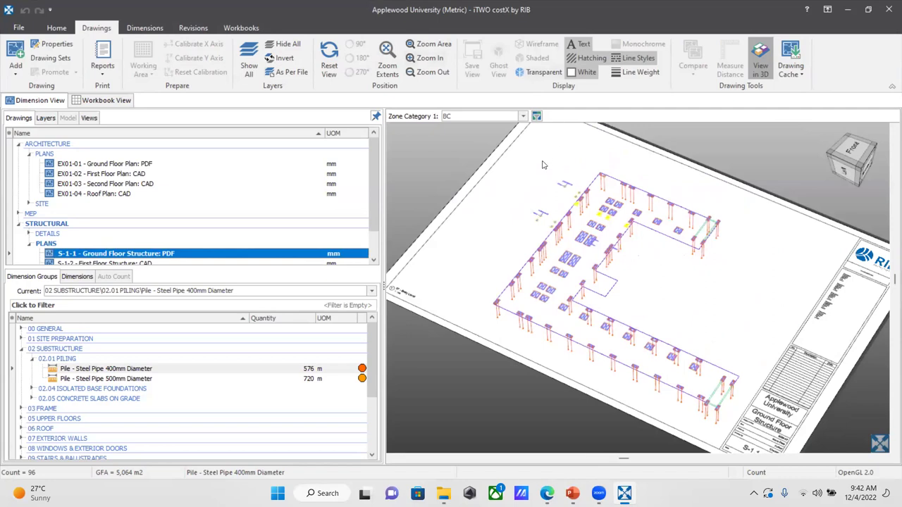
{"action": "mouse_move", "coordinate": [536, 167]}
{"action": "left_mouse_down"}
{"action": "mouse_move", "coordinate": [592, 273]}
{"action": "mouse_move", "coordinate": [570, 317]}
{"action": "left_mouse_up"}
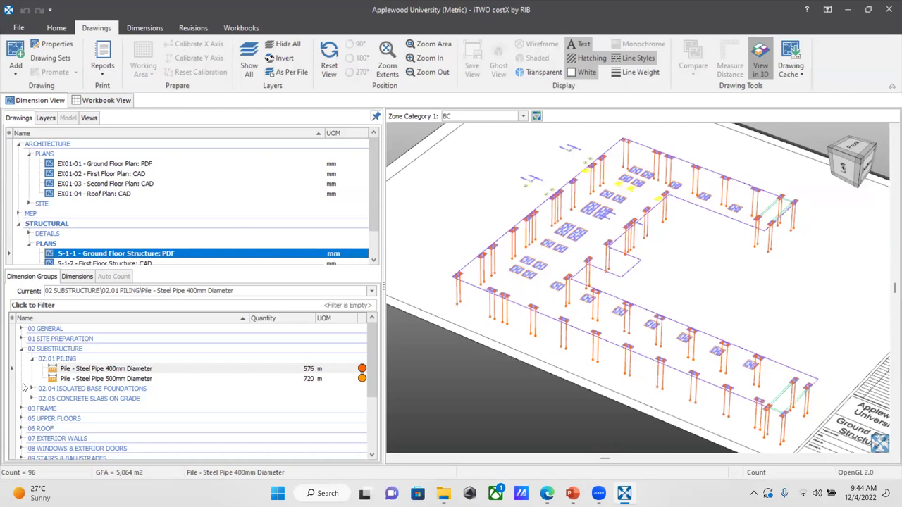
Step: Expand 03.01 CONCRETE COLUMNS and 03.02 CONCRETE BEAMS under 03 FRAME, and select the Concrete Rectangular Beam 300 x 600mm group
{"action": "left_click", "coordinate": [165, 302]}
{"action": "scroll", "coordinate": [67, 394], "scroll_direction": "down", "scroll_amount": 2}
{"action": "left_click", "coordinate": [22, 348]}
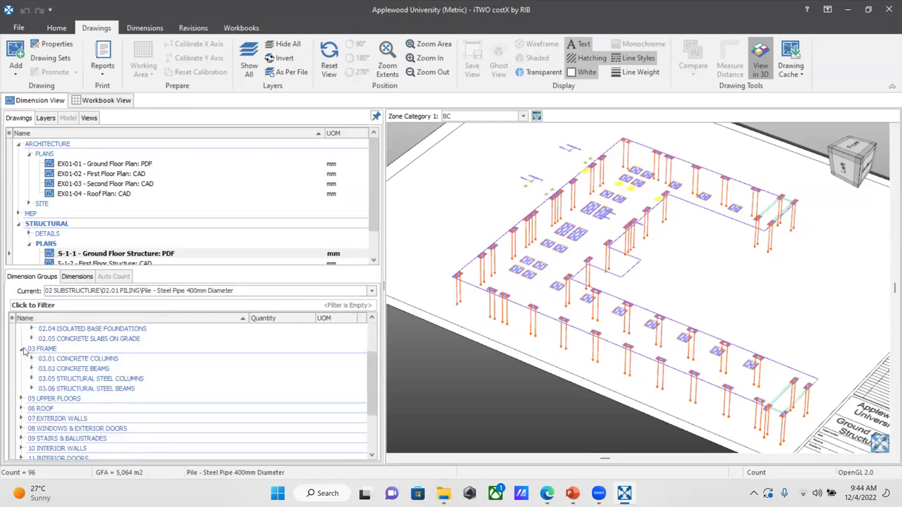
{"action": "left_click", "coordinate": [31, 358]}
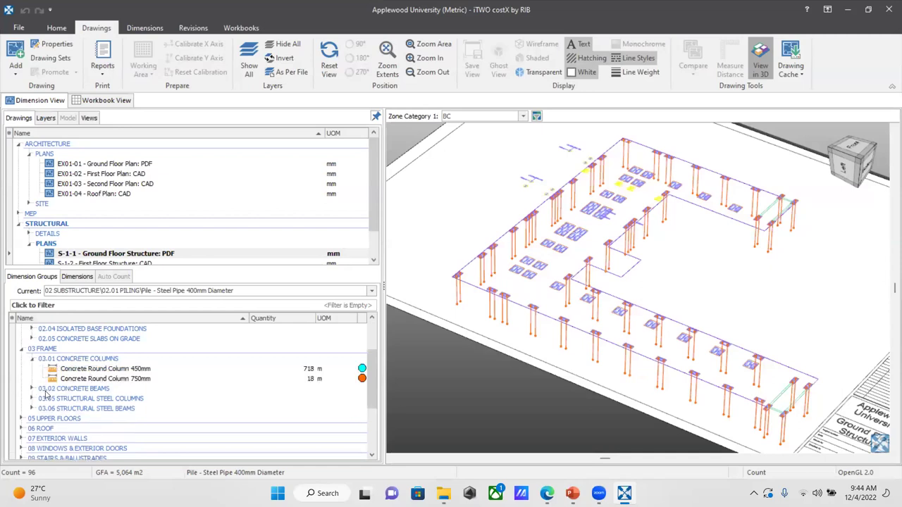
{"action": "left_click", "coordinate": [31, 388]}
{"action": "left_click", "coordinate": [95, 400]}
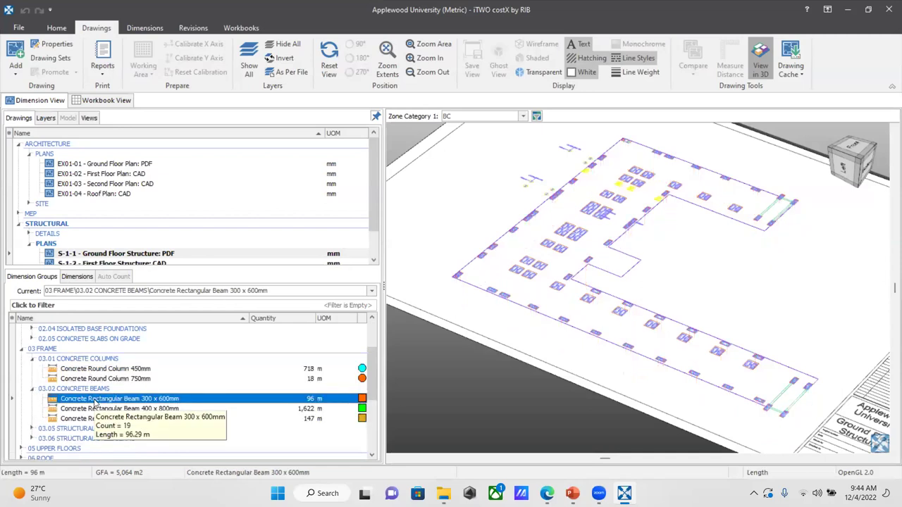
{"action": "scroll", "coordinate": [236, 241], "scroll_direction": "down", "scroll_amount": 1}
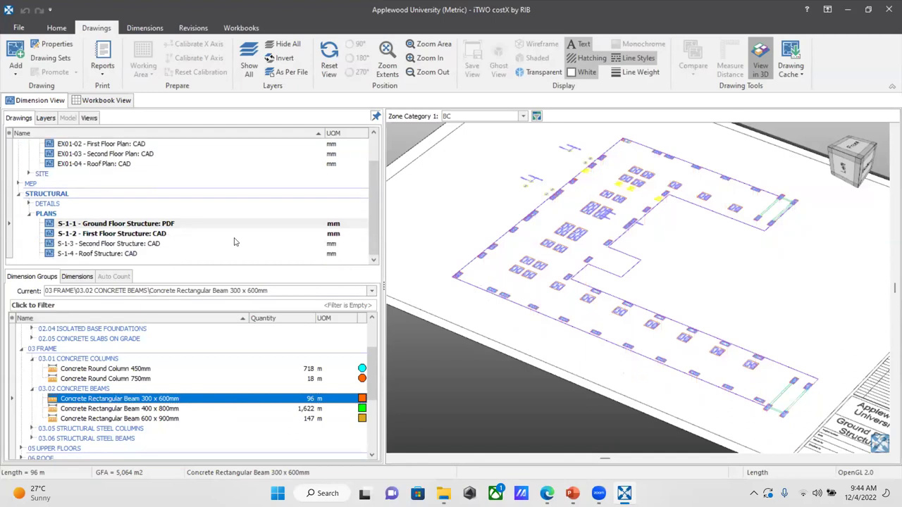
{"action": "double_click", "coordinate": [151, 226]}
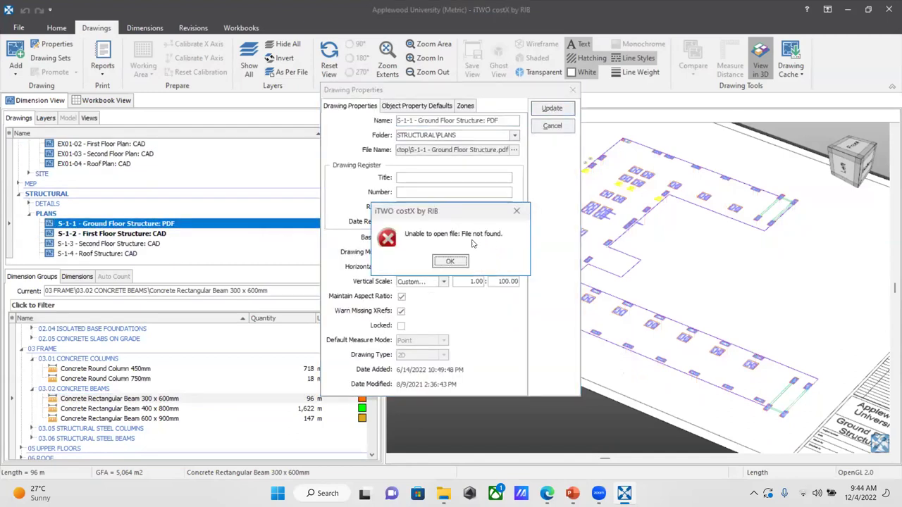
{"action": "left_click", "coordinate": [515, 210]}
{"action": "left_click", "coordinate": [572, 89]}
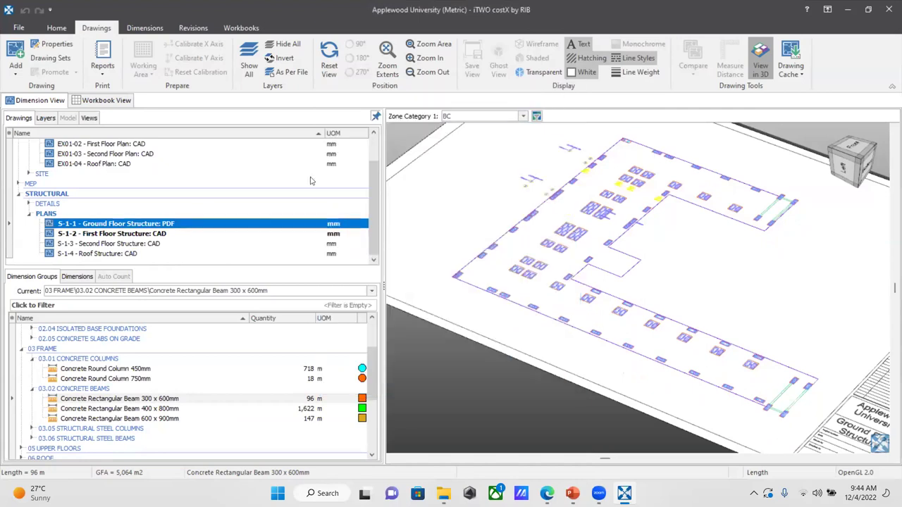
Step: Open the S-1-2 - First Floor Structure: CAD drawing and examine the highlighted 300 x 600 mm beams in plan and in 3D
{"action": "double_click", "coordinate": [148, 234]}
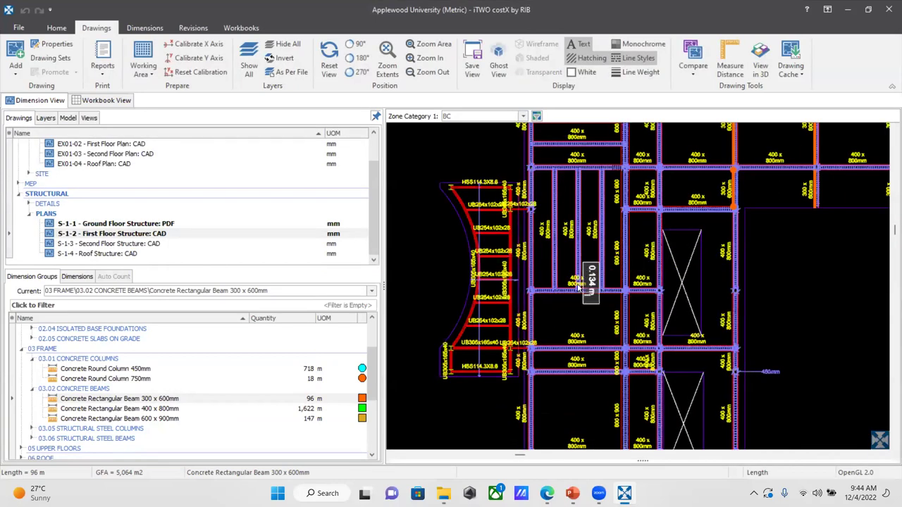
{"action": "scroll", "coordinate": [586, 286], "scroll_direction": "down", "scroll_amount": 2}
{"action": "scroll", "coordinate": [533, 209], "scroll_direction": "up", "scroll_amount": 3}
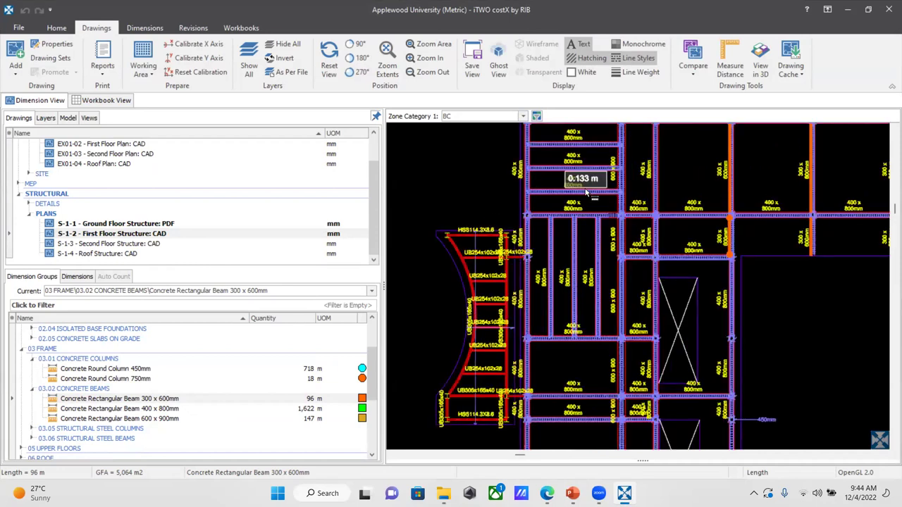
{"action": "scroll", "coordinate": [518, 235], "scroll_direction": "down", "scroll_amount": 3}
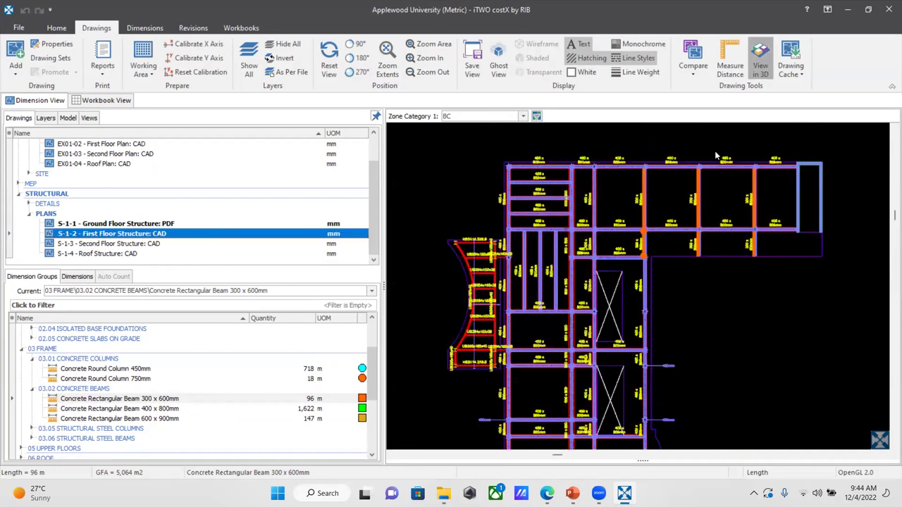
{"action": "scroll", "coordinate": [602, 168], "scroll_direction": "up", "scroll_amount": 3}
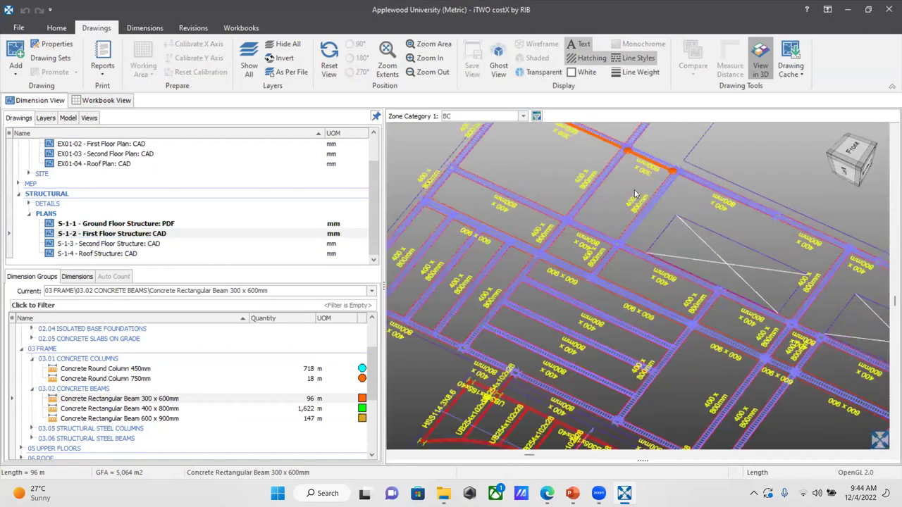
{"action": "scroll", "coordinate": [576, 345], "scroll_direction": "down", "scroll_amount": 3}
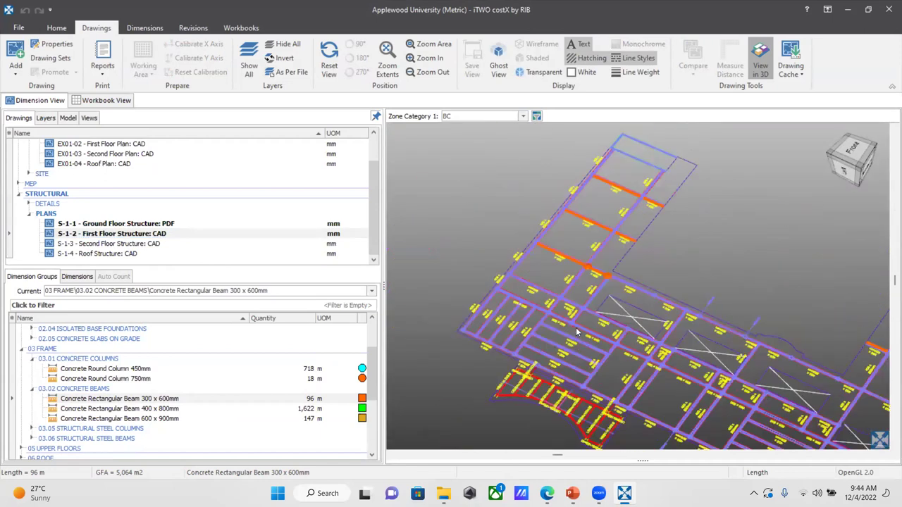
Step: Open the Elemental Estimate workbook in Workbook View and review the cost items from Structure down to Documents Used
{"action": "left_click", "coordinate": [104, 101]}
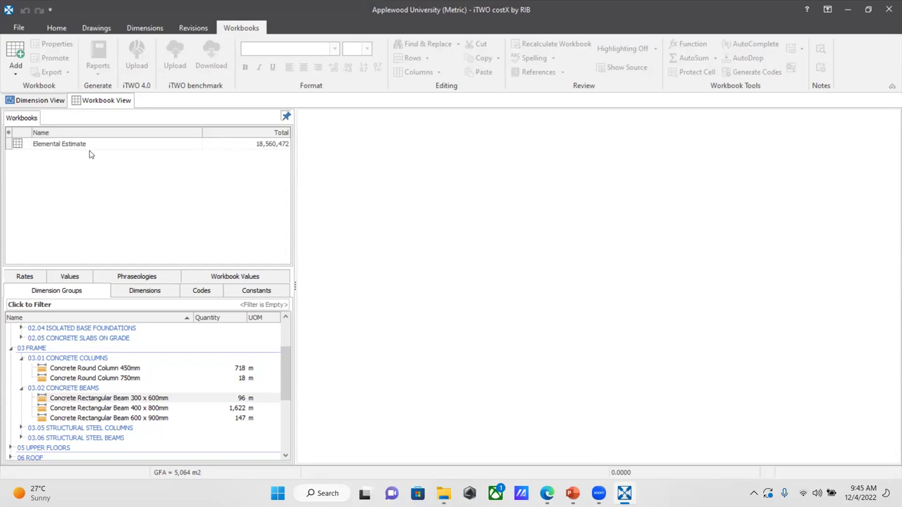
{"action": "double_click", "coordinate": [49, 143]}
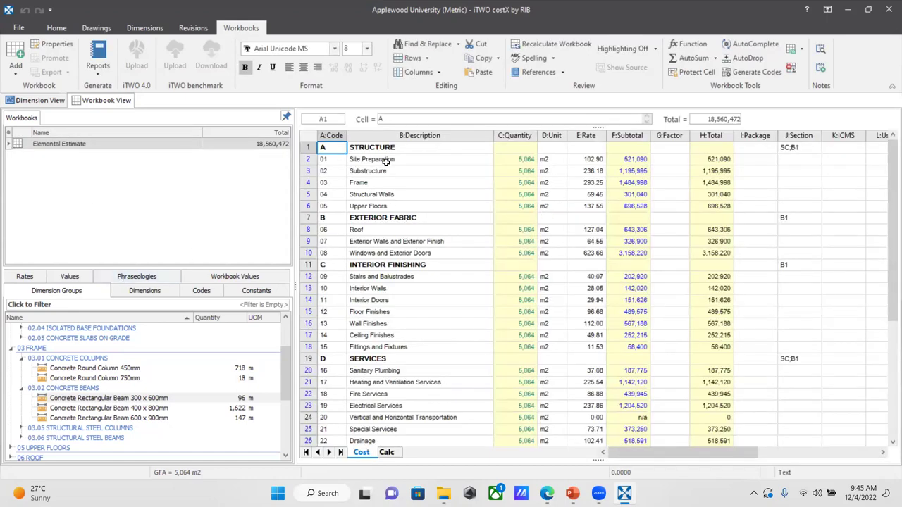
{"action": "scroll", "coordinate": [384, 169], "scroll_direction": "down", "scroll_amount": 3}
{"action": "scroll", "coordinate": [381, 183], "scroll_direction": "up", "scroll_amount": 3}
{"action": "scroll", "coordinate": [382, 319], "scroll_direction": "down", "scroll_amount": 2}
{"action": "scroll", "coordinate": [376, 379], "scroll_direction": "down", "scroll_amount": 2}
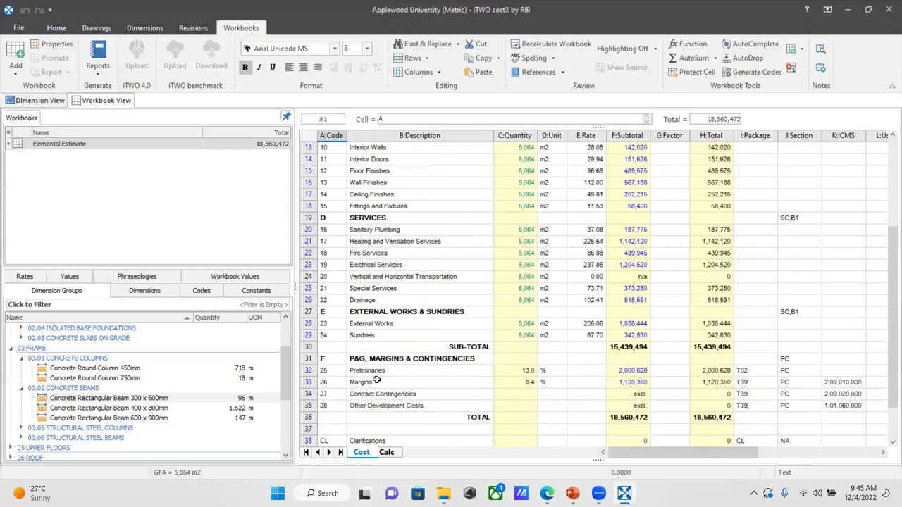
{"action": "scroll", "coordinate": [385, 357], "scroll_direction": "down", "scroll_amount": 1}
{"action": "scroll", "coordinate": [366, 331], "scroll_direction": "down", "scroll_amount": 2}
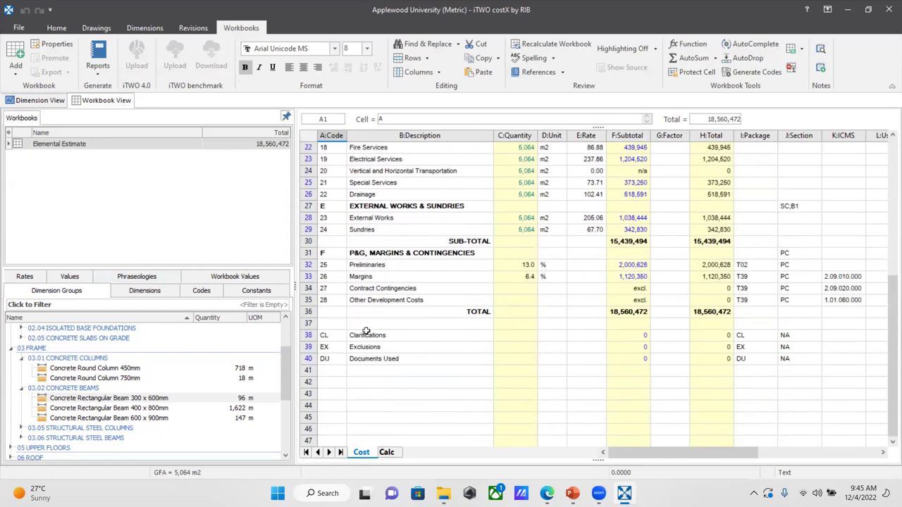
{"action": "scroll", "coordinate": [446, 354], "scroll_direction": "up", "scroll_amount": 7}
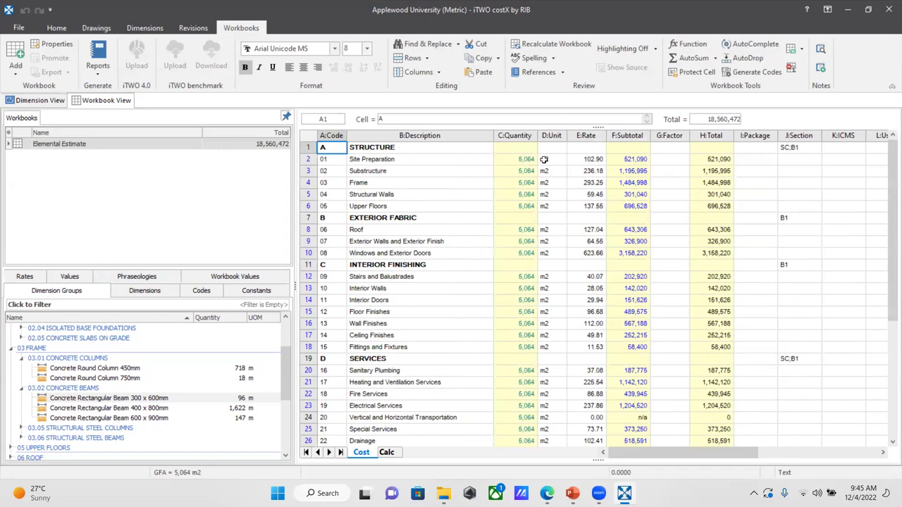
Step: Drill into the Site Preparation subtotal and open the quantity sheet for Demolish existing building including foundations
{"action": "left_click", "coordinate": [635, 160]}
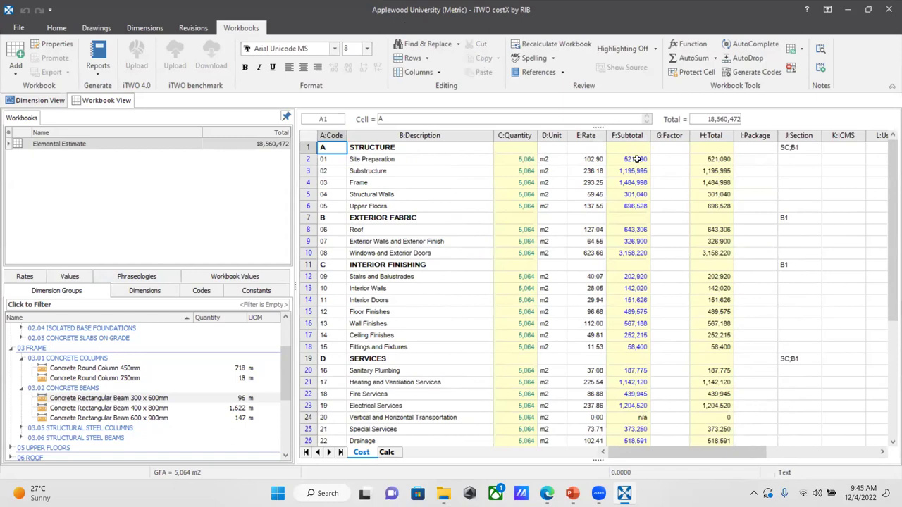
{"action": "double_click", "coordinate": [636, 159]}
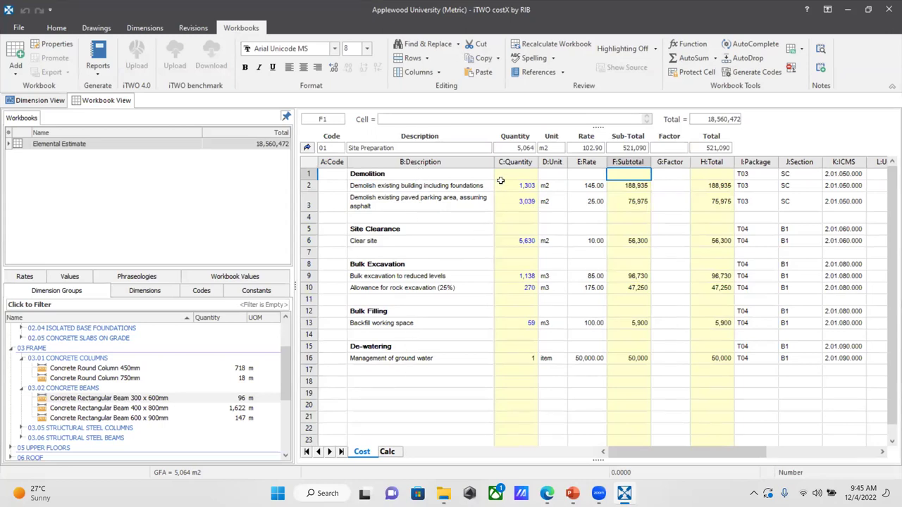
{"action": "left_click", "coordinate": [529, 185]}
{"action": "double_click", "coordinate": [529, 186]}
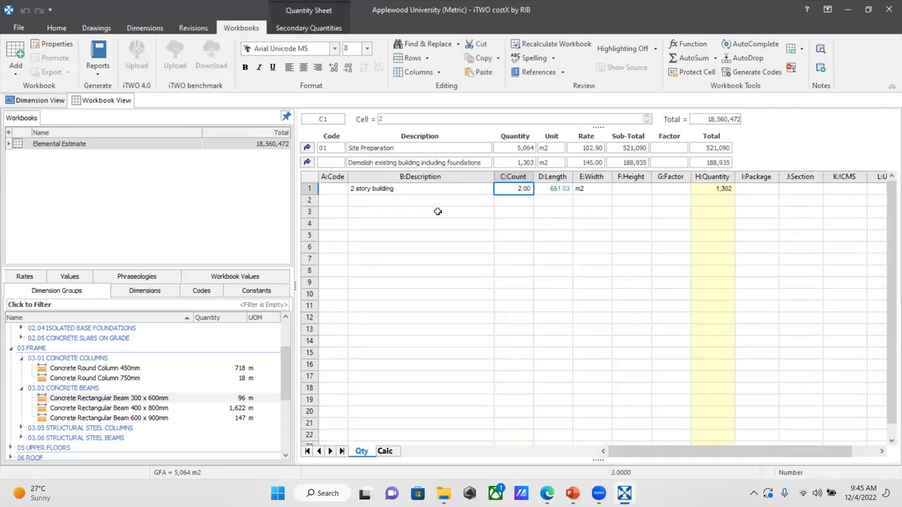
Step: Inspect the length formula in the 2 story building row and view the quantity's Calc sheet
{"action": "left_click", "coordinate": [556, 189]}
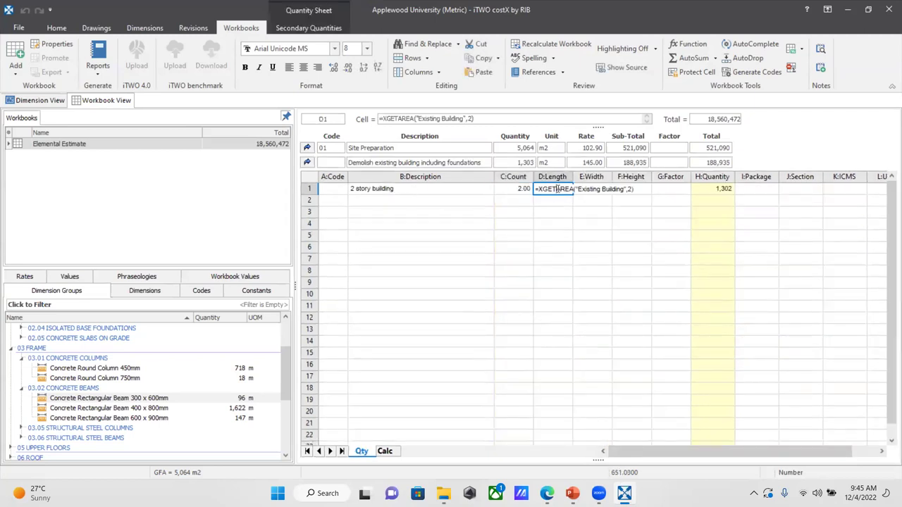
{"action": "left_click", "coordinate": [534, 216]}
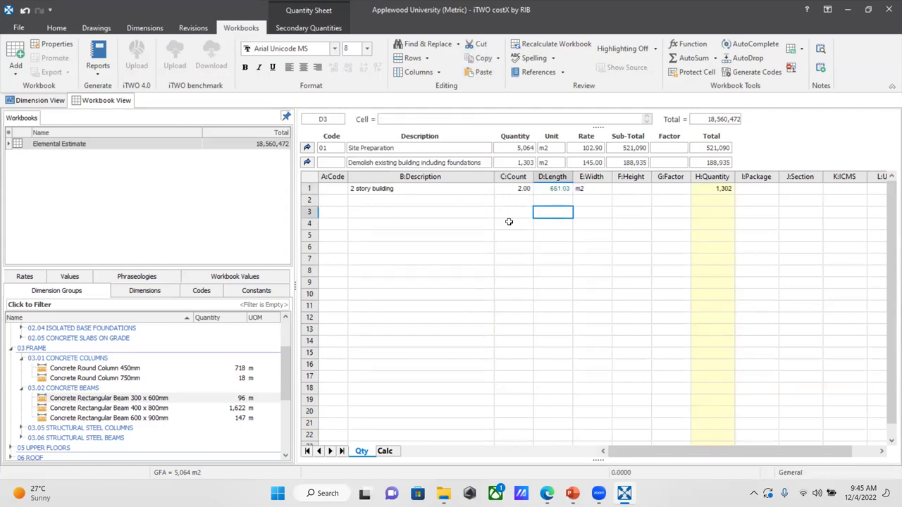
{"action": "left_click", "coordinate": [387, 451]}
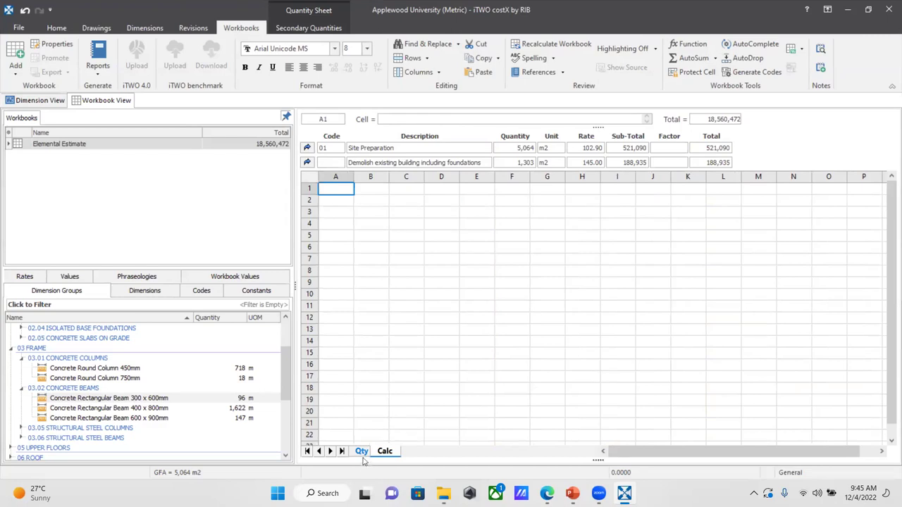
Step: Return from the demolition quantity sheet to the top-level cost sheet and drill into the Site Preparation subtotal again
{"action": "left_click", "coordinate": [363, 454]}
{"action": "left_click", "coordinate": [307, 161]}
{"action": "left_click", "coordinate": [307, 148]}
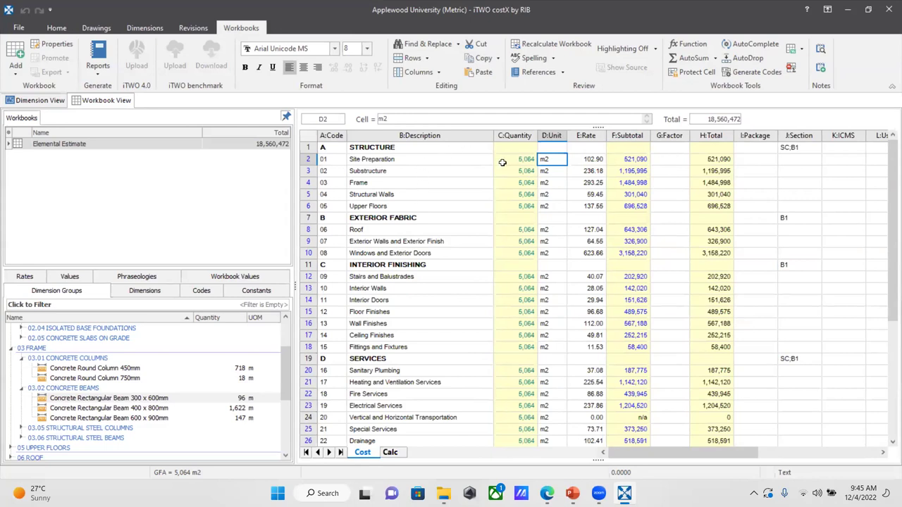
{"action": "double_click", "coordinate": [639, 158]}
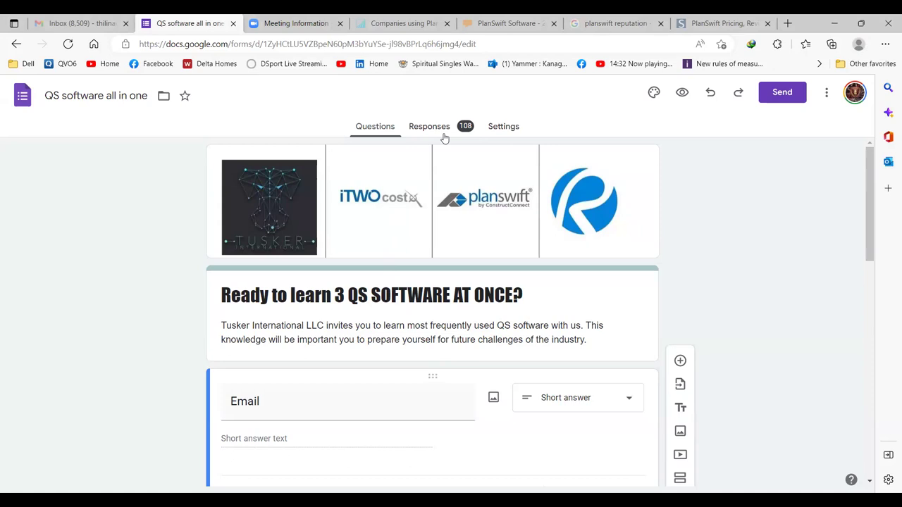
Step: Review the questions of the QS software all in one form in Google Forms
{"action": "scroll", "coordinate": [413, 284], "scroll_direction": "down", "scroll_amount": 6}
{"action": "scroll", "coordinate": [413, 285], "scroll_direction": "down", "scroll_amount": 3}
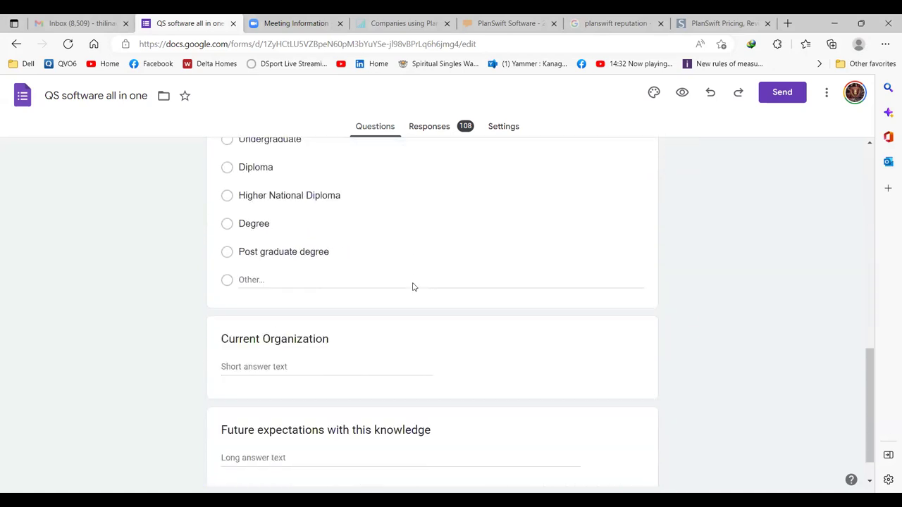
{"action": "scroll", "coordinate": [413, 286], "scroll_direction": "up", "scroll_amount": 3}
Step: Show the form's response summary and examine the submitted e-mail addresses and phone numbers
{"action": "left_click", "coordinate": [429, 129]}
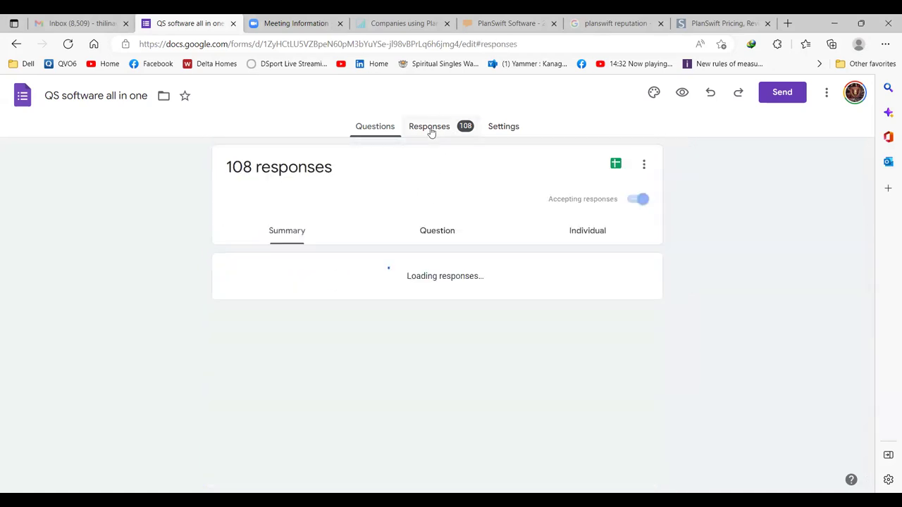
{"action": "scroll", "coordinate": [432, 334], "scroll_direction": "down", "scroll_amount": 2}
{"action": "scroll", "coordinate": [431, 334], "scroll_direction": "down", "scroll_amount": 3}
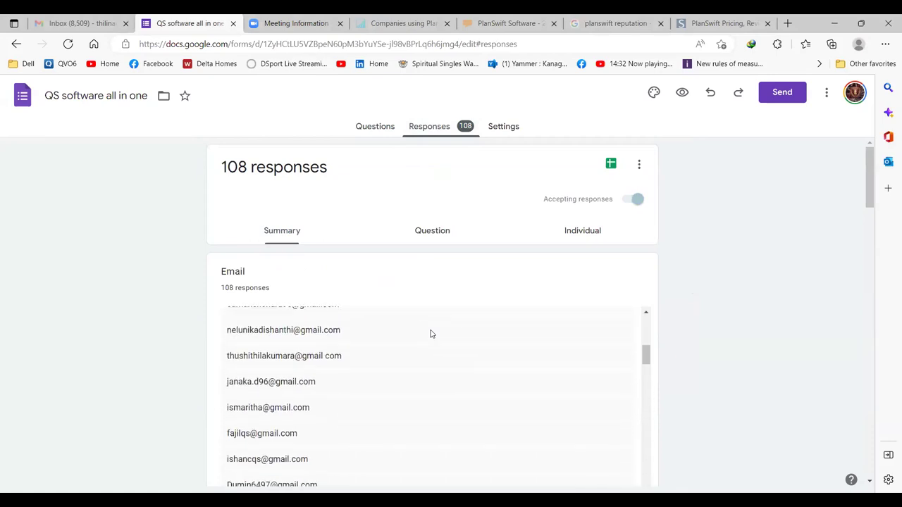
{"action": "scroll", "coordinate": [447, 251], "scroll_direction": "down", "scroll_amount": 6}
{"action": "scroll", "coordinate": [447, 251], "scroll_direction": "down", "scroll_amount": 5}
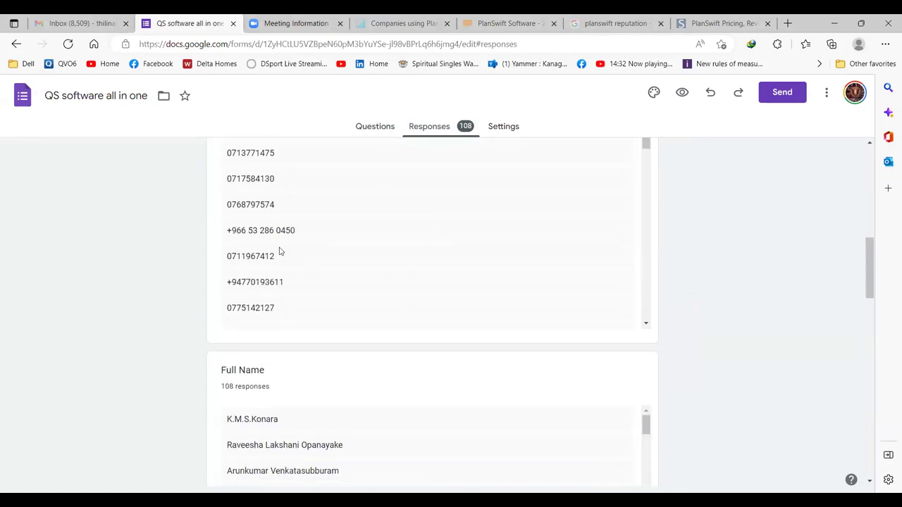
{"action": "scroll", "coordinate": [292, 284], "scroll_direction": "down", "scroll_amount": 3}
{"action": "scroll", "coordinate": [293, 284], "scroll_direction": "down", "scroll_amount": 5}
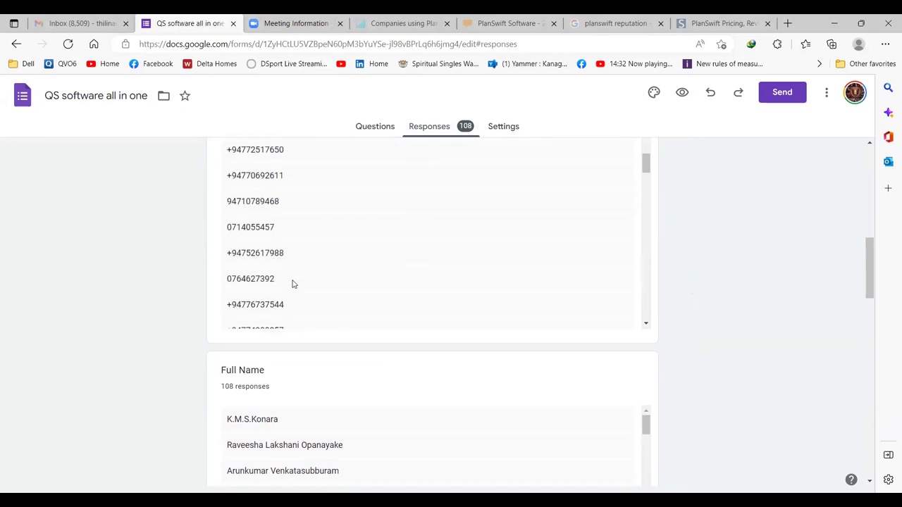
Step: Examine the remaining response summaries, from phone numbers and level of education through current organization to future expectations with this knowledge
{"action": "scroll", "coordinate": [293, 284], "scroll_direction": "down", "scroll_amount": 5}
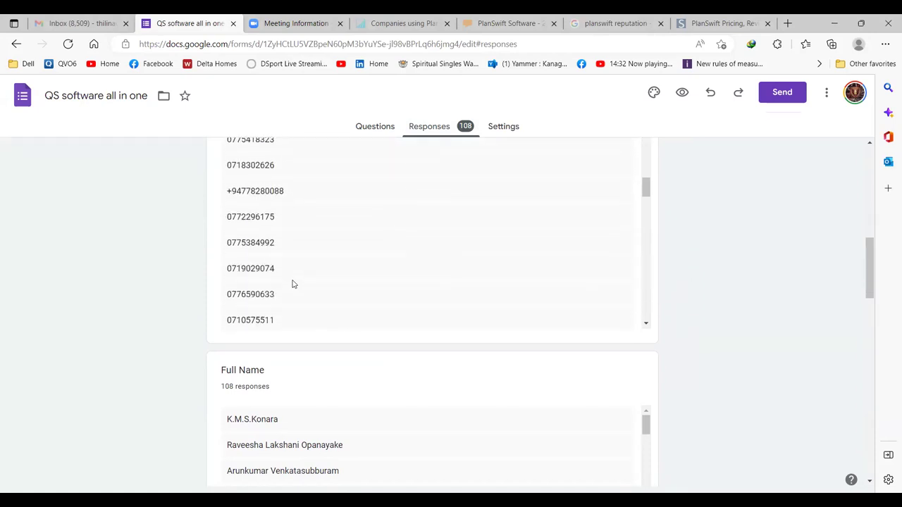
{"action": "scroll", "coordinate": [398, 370], "scroll_direction": "down", "scroll_amount": 1}
{"action": "scroll", "coordinate": [398, 370], "scroll_direction": "down", "scroll_amount": 5}
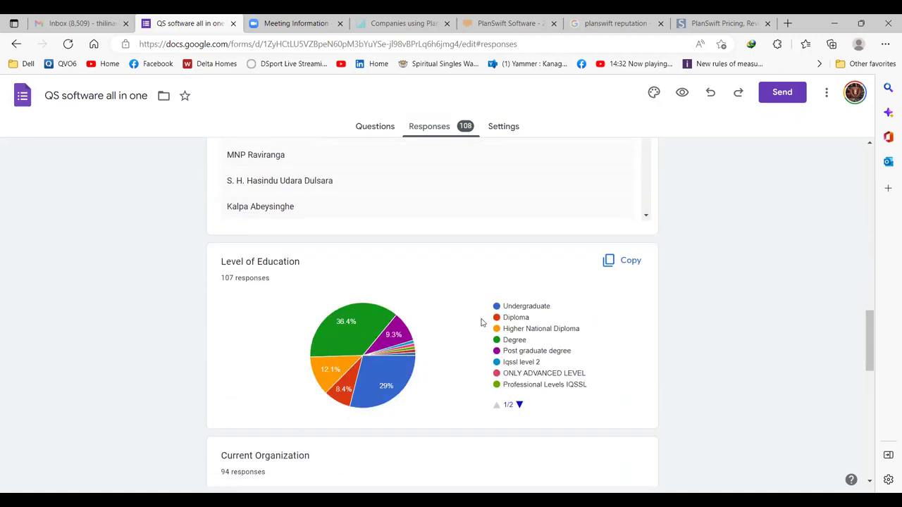
{"action": "mouse_move", "coordinate": [413, 378]}
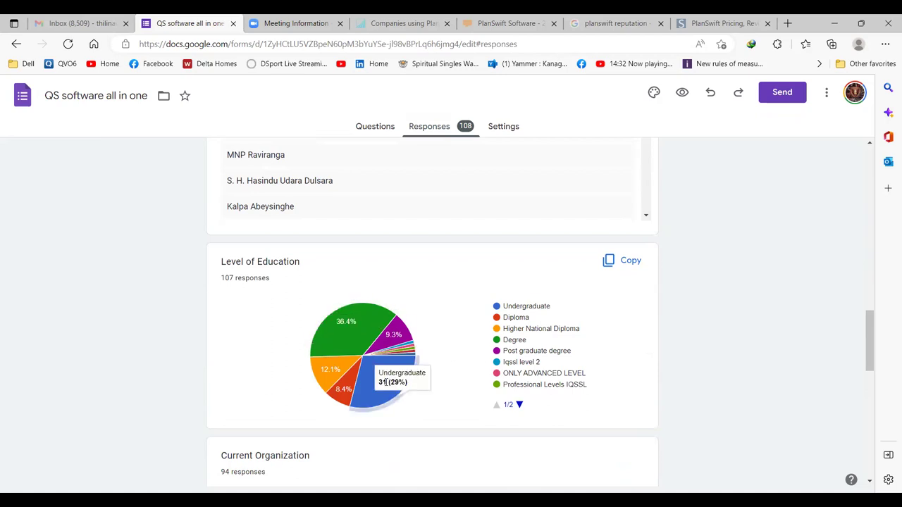
{"action": "scroll", "coordinate": [387, 382], "scroll_direction": "down", "scroll_amount": 3}
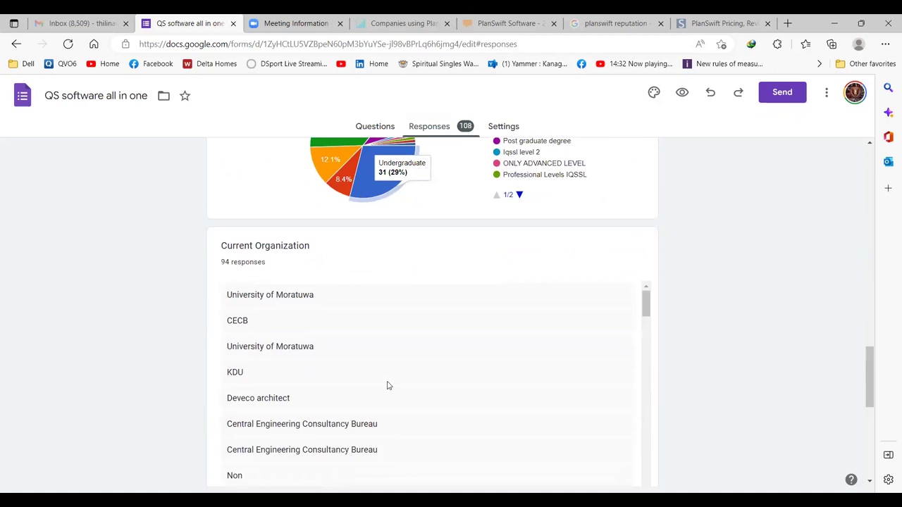
{"action": "scroll", "coordinate": [388, 382], "scroll_direction": "down", "scroll_amount": 9}
{"action": "scroll", "coordinate": [388, 384], "scroll_direction": "down", "scroll_amount": 10}
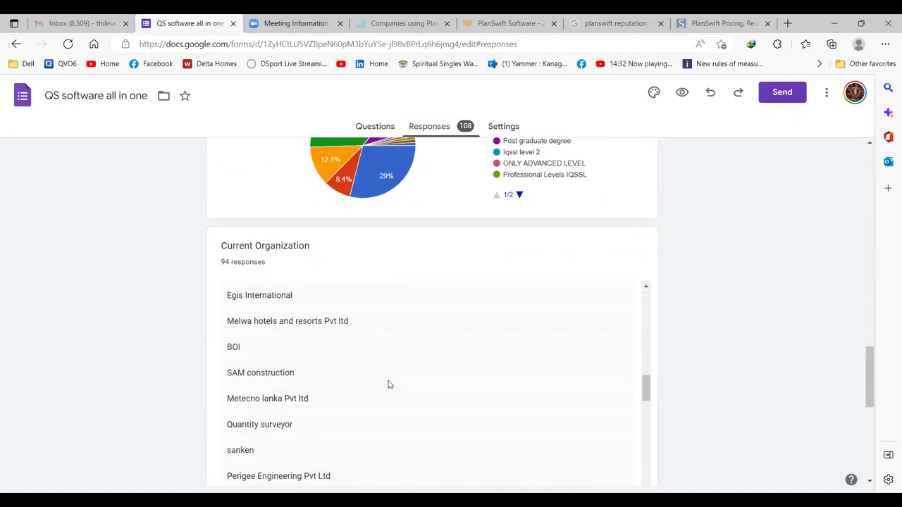
{"action": "scroll", "coordinate": [389, 383], "scroll_direction": "down", "scroll_amount": 10}
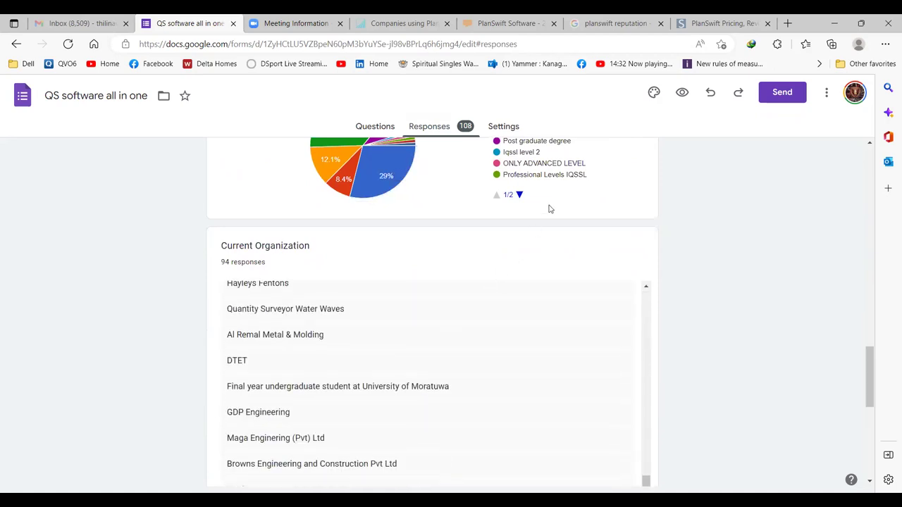
{"action": "scroll", "coordinate": [416, 339], "scroll_direction": "down", "scroll_amount": 10}
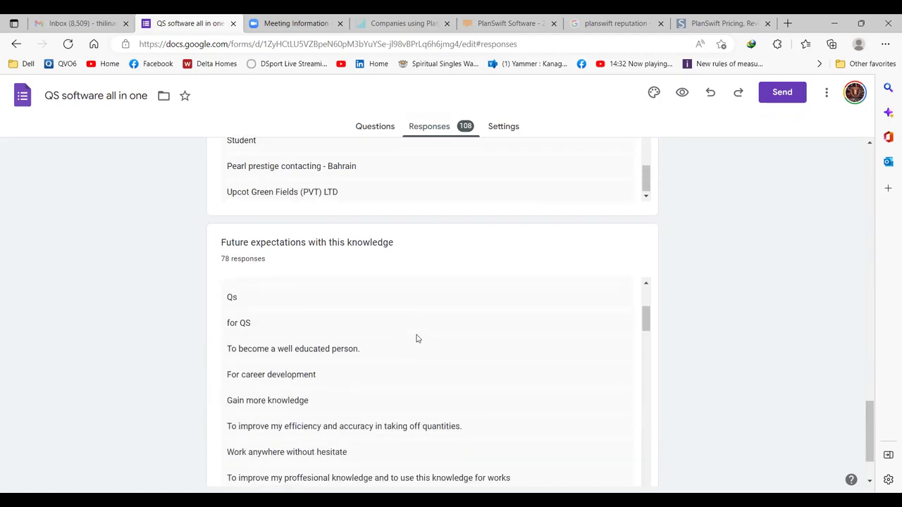
{"action": "scroll", "coordinate": [416, 339], "scroll_direction": "down", "scroll_amount": 10}
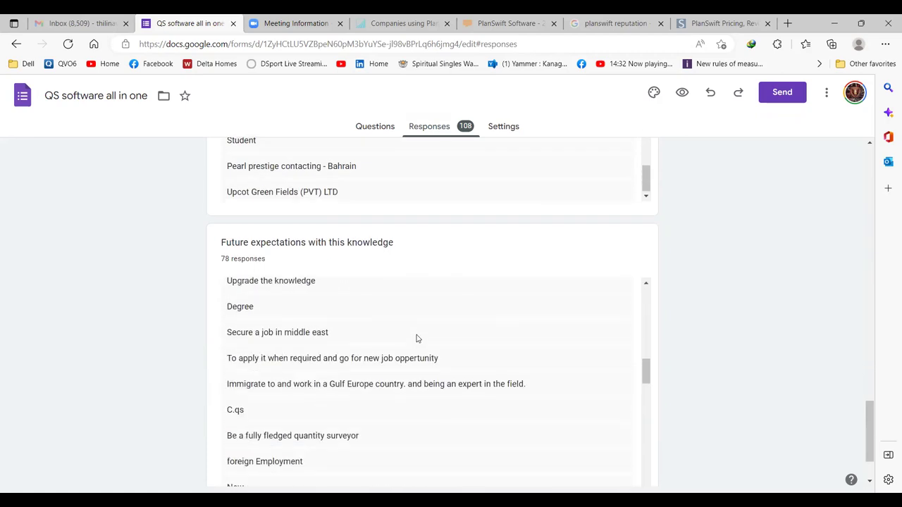